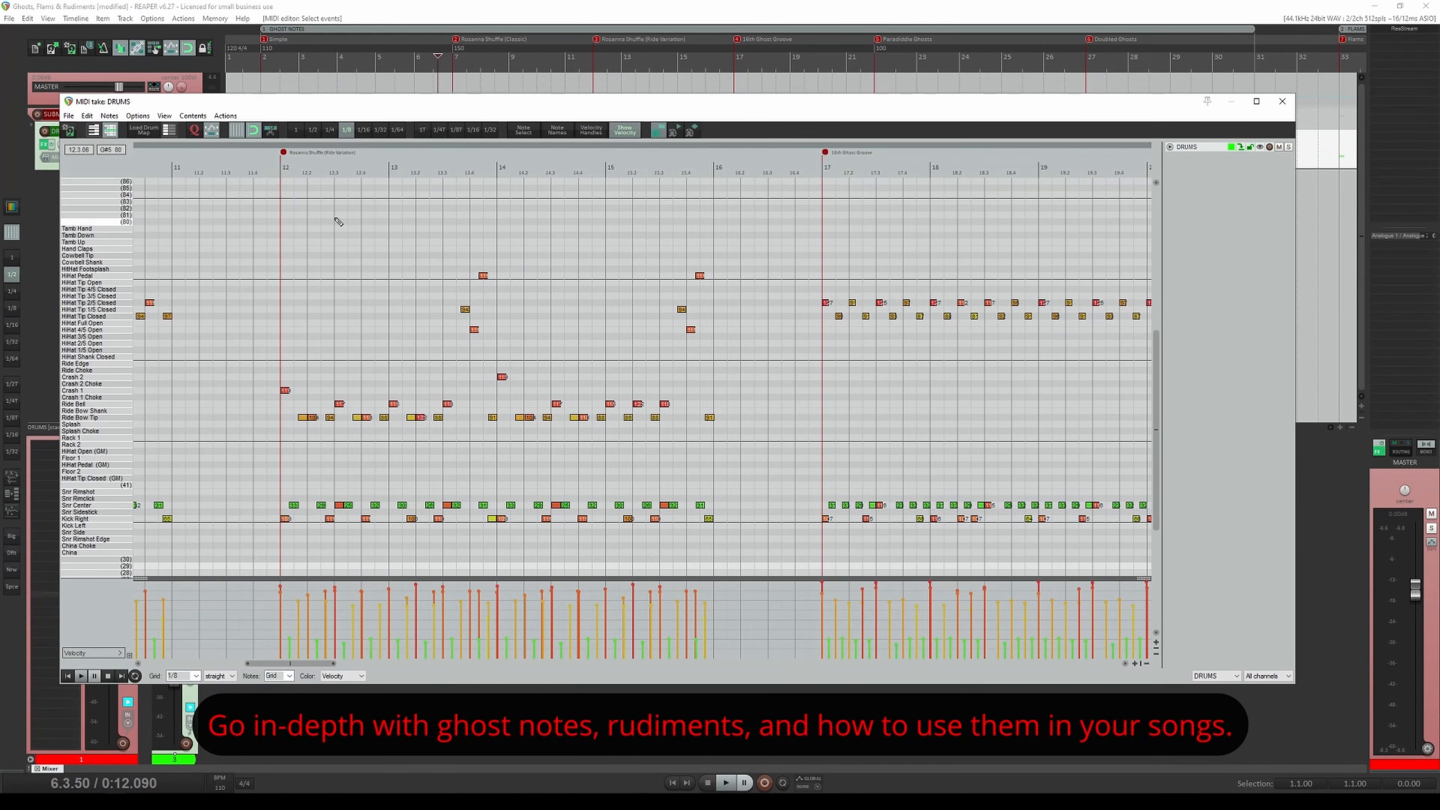
Play the Rosanna Shuffle groove from just before measure 12, then stop playback
left_click(248, 171)
key("space")
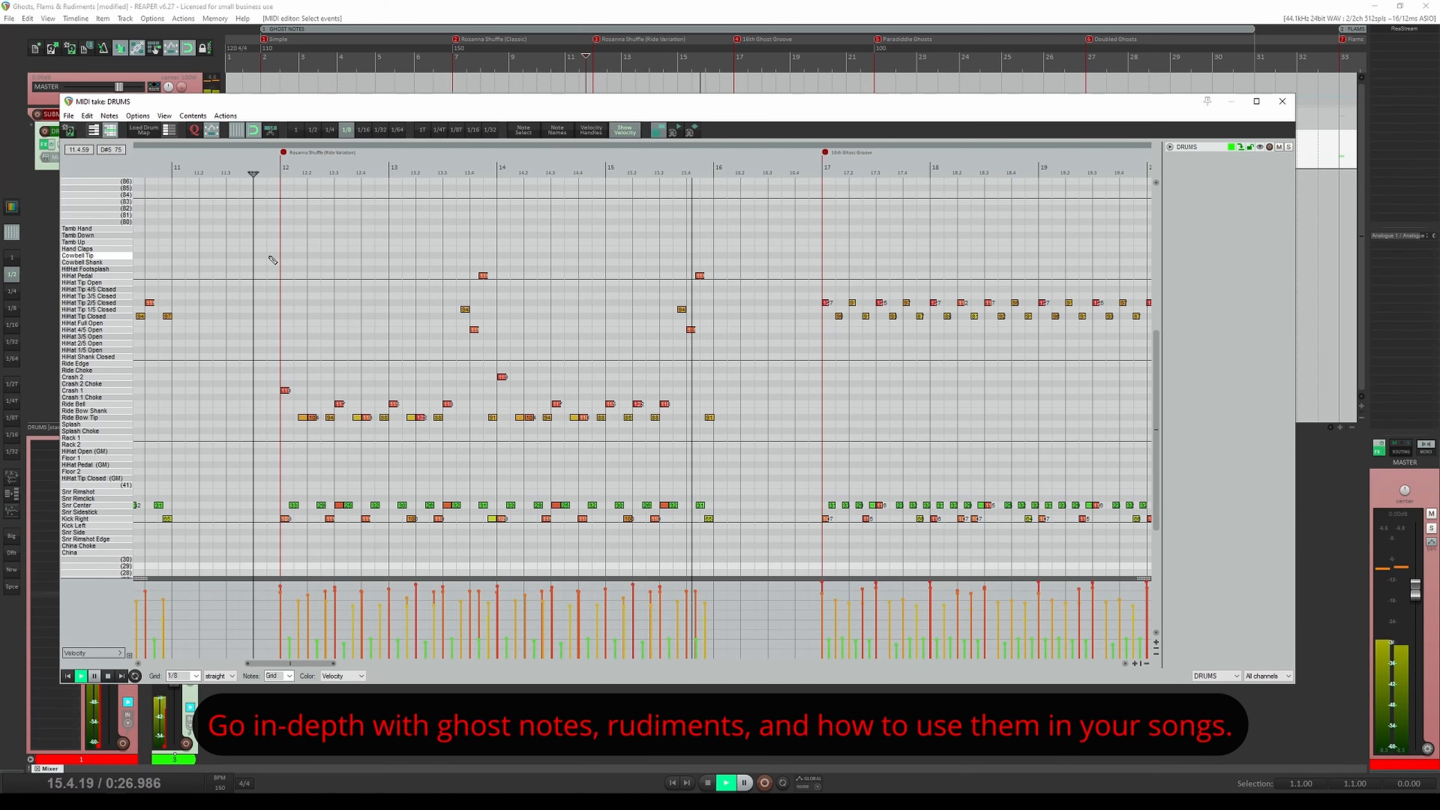
key("space")
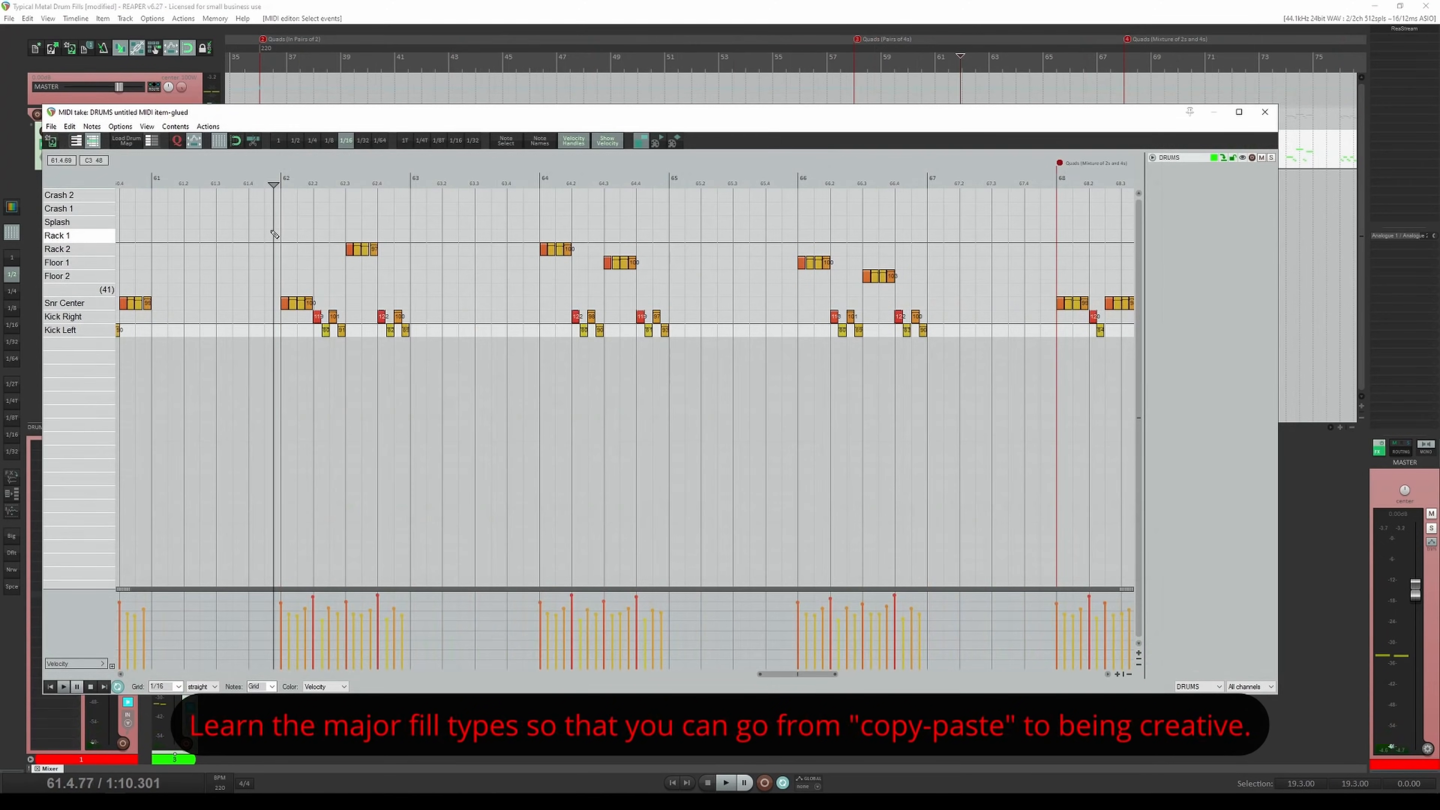
Select the Snr Center and Rack 2 note groups of the measure 62 fill in turn and audition the fills from just before it
left_click_drag(272, 232, 416, 345)
left_click_drag(263, 286, 338, 306)
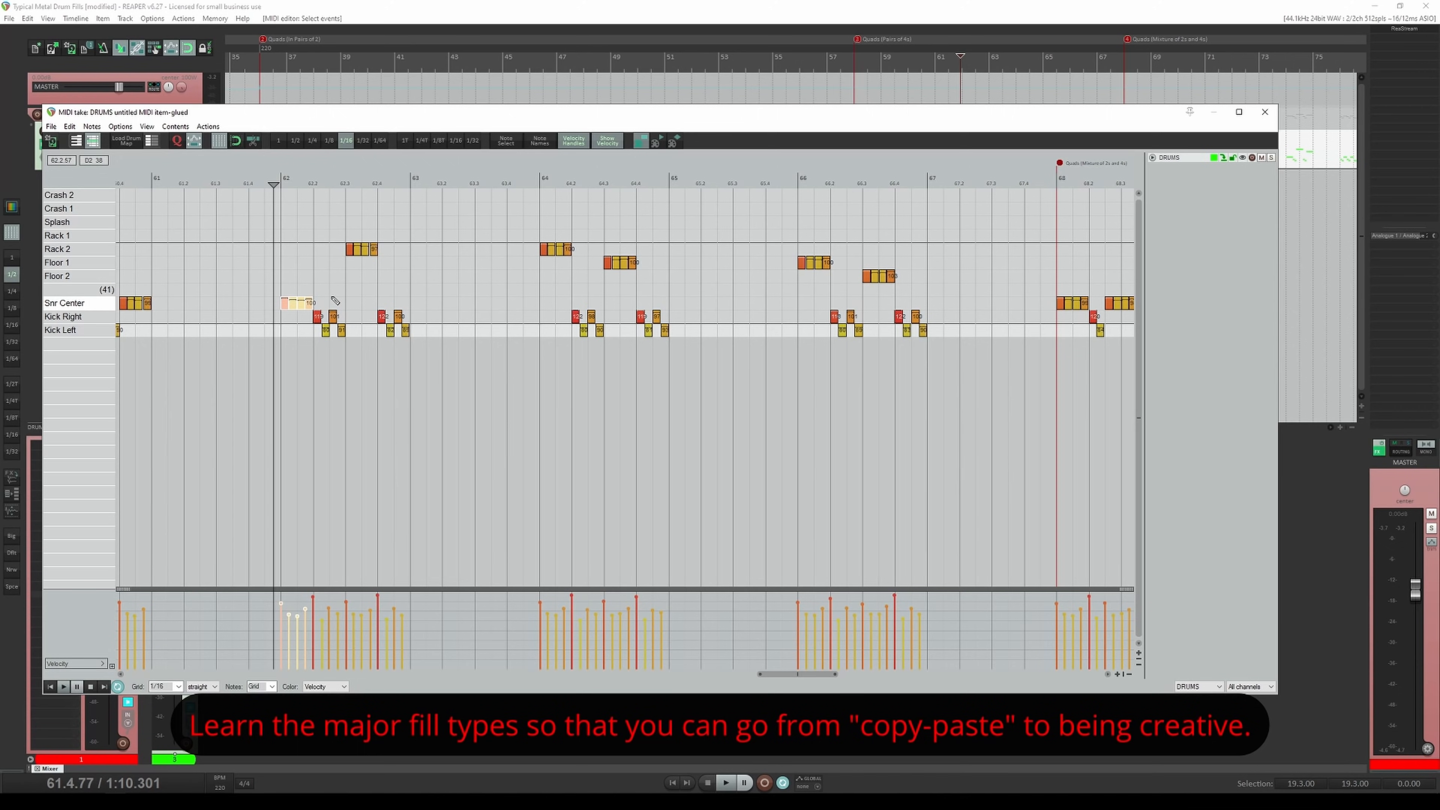
left_click_drag(330, 240, 400, 257)
left_click(264, 180)
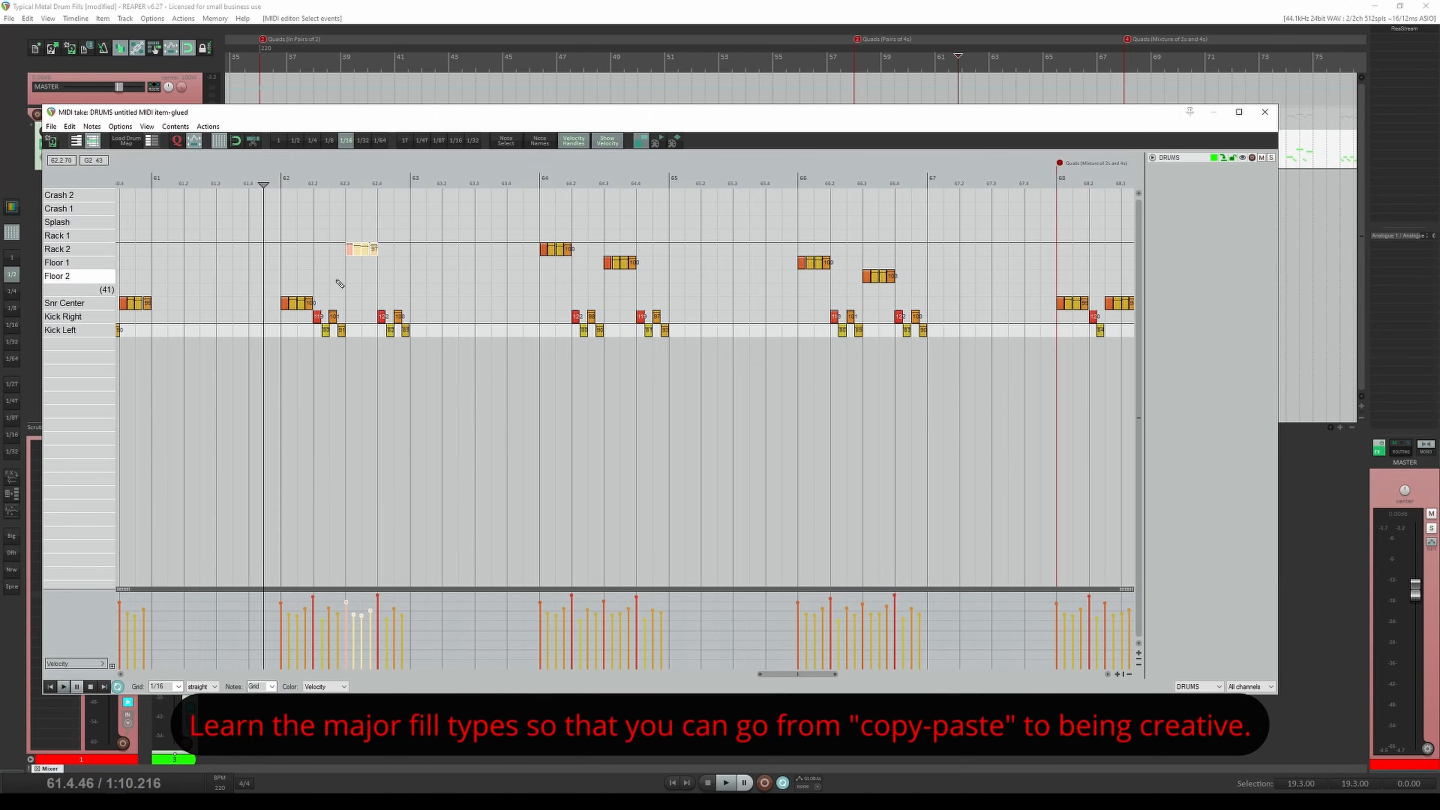
key("space")
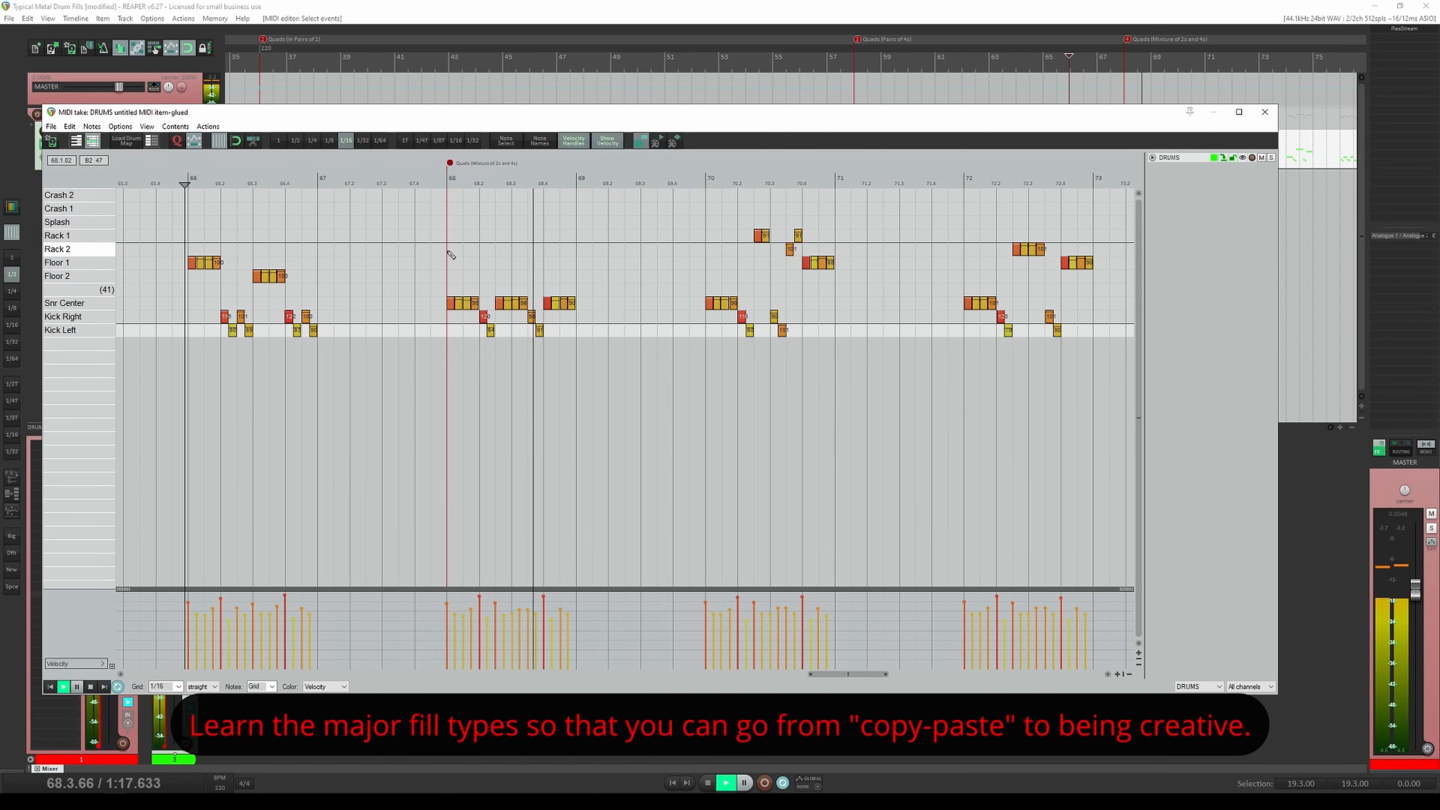
key("space")
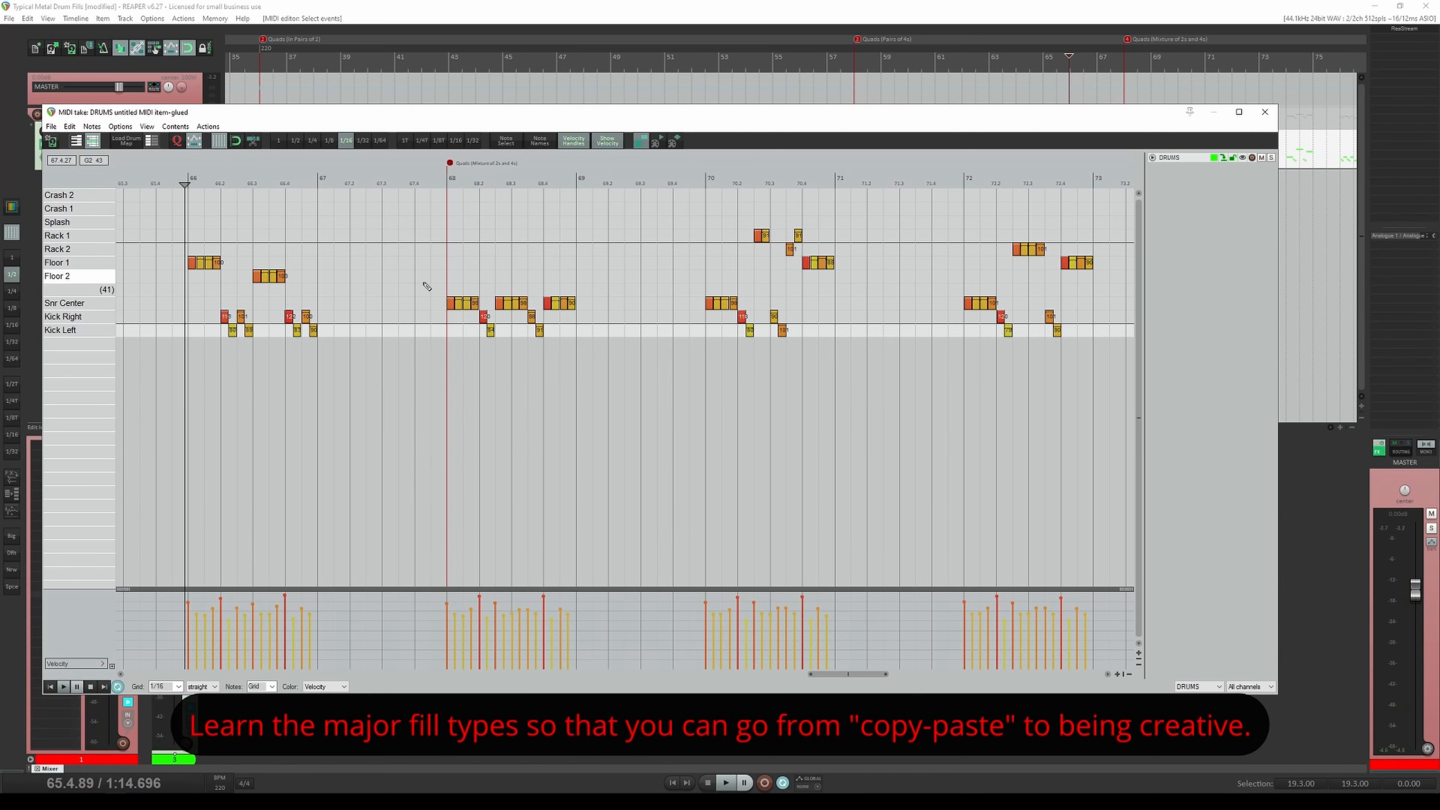
Audition the Quads mixture fills from the marker at measure 68
left_click_drag(496, 288, 528, 310)
left_click(442, 175)
key("space")
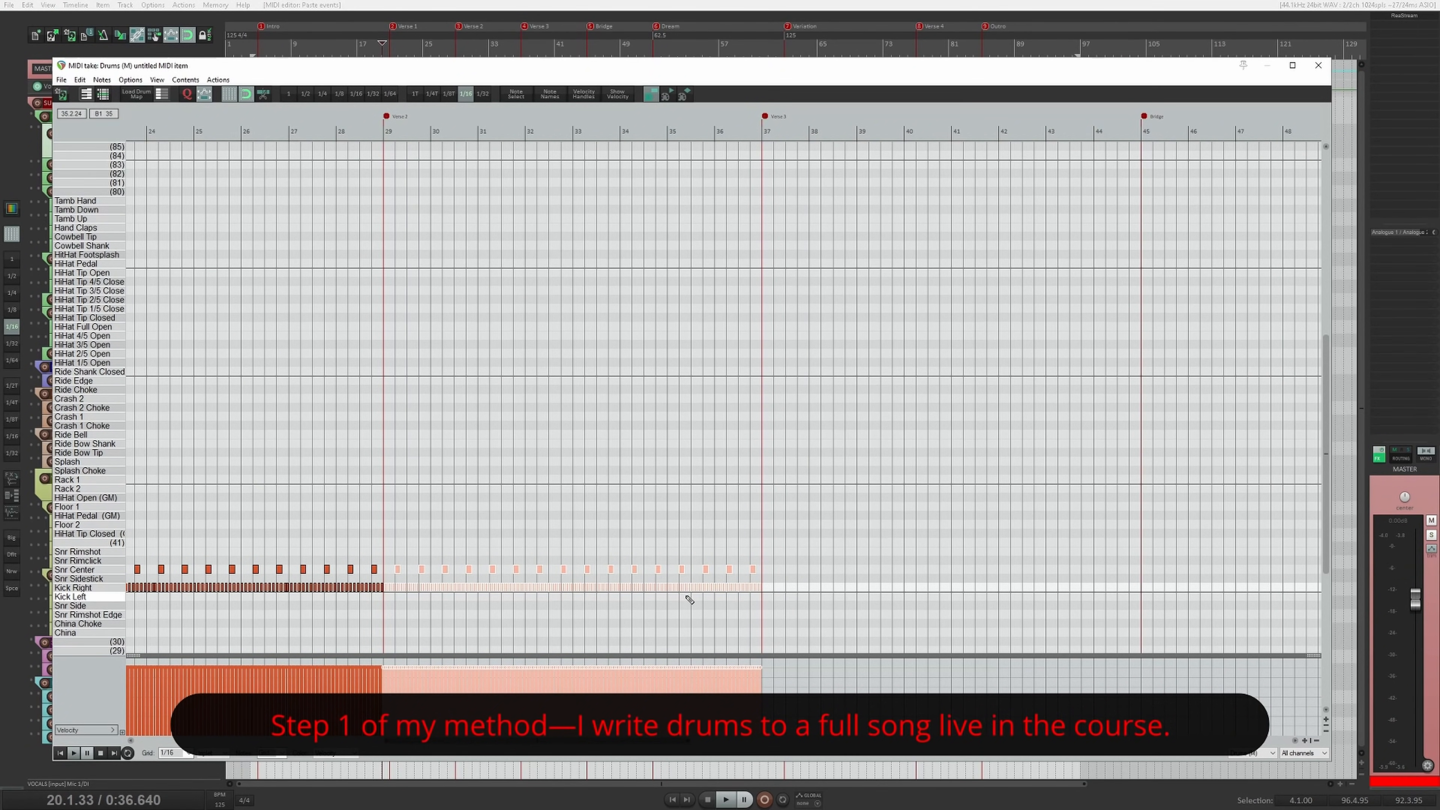
Play the pasted snare and kick pattern from just before measure 35 through to the section marker at measure 37
left_click(666, 132)
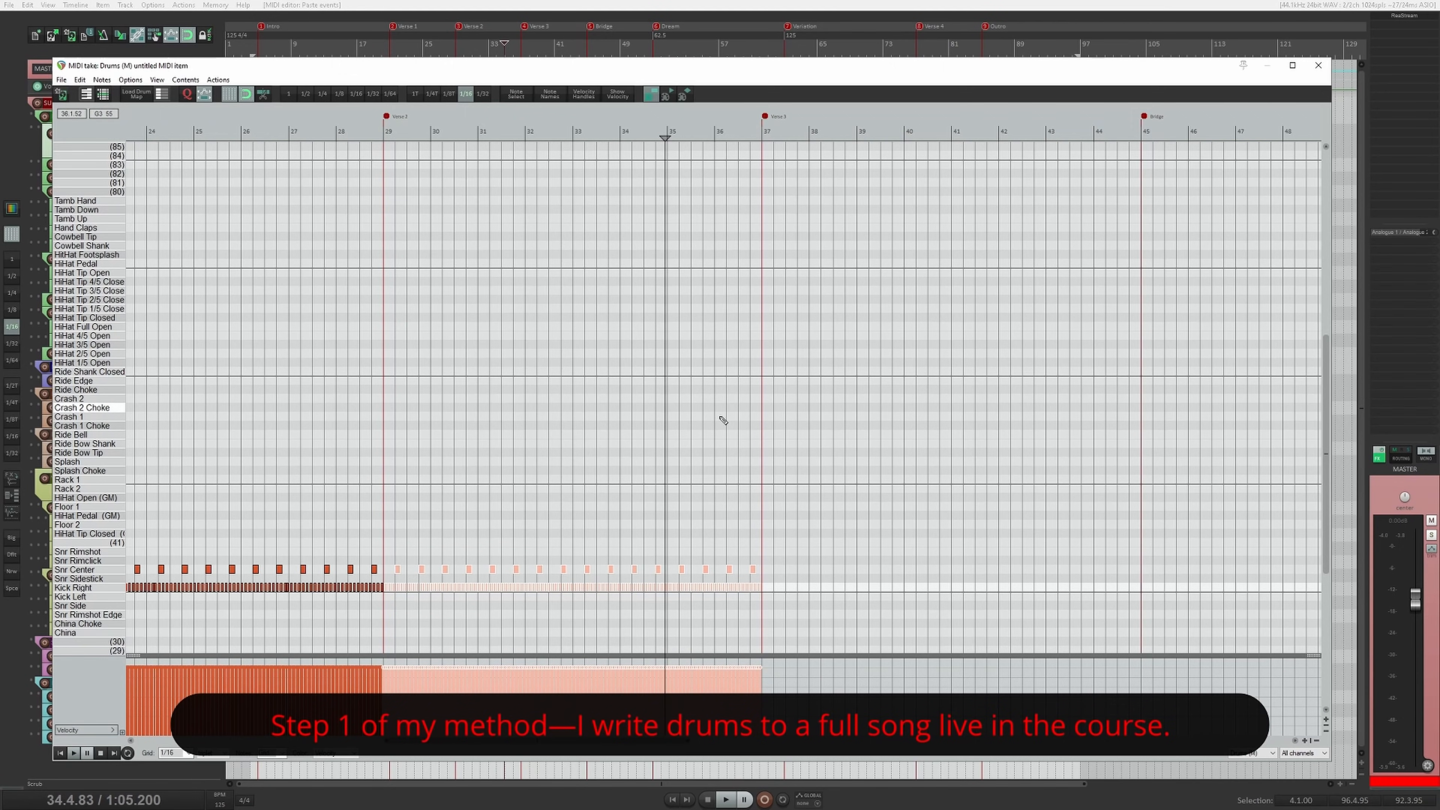
scroll(716, 441, "up", 3)
key("space")
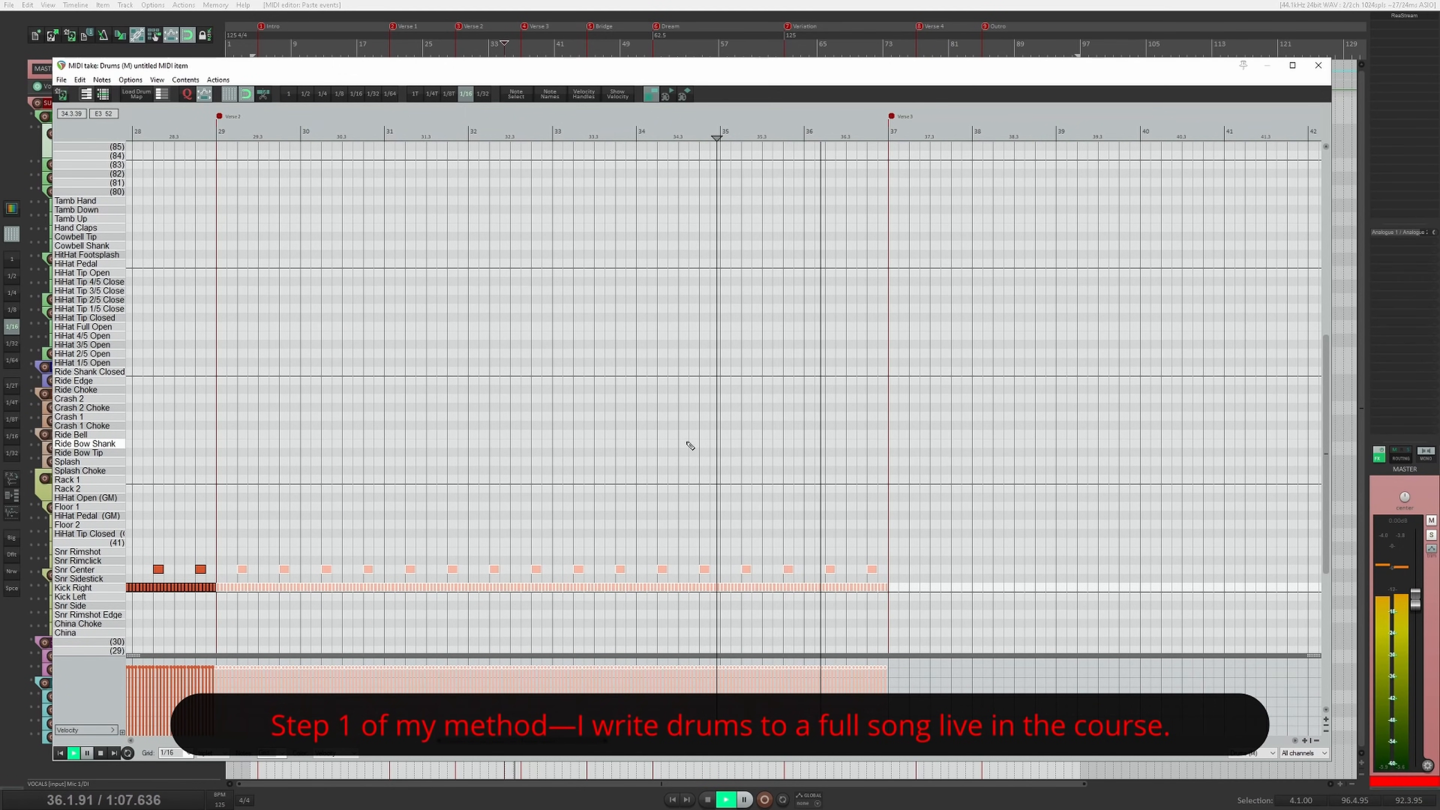
key("space")
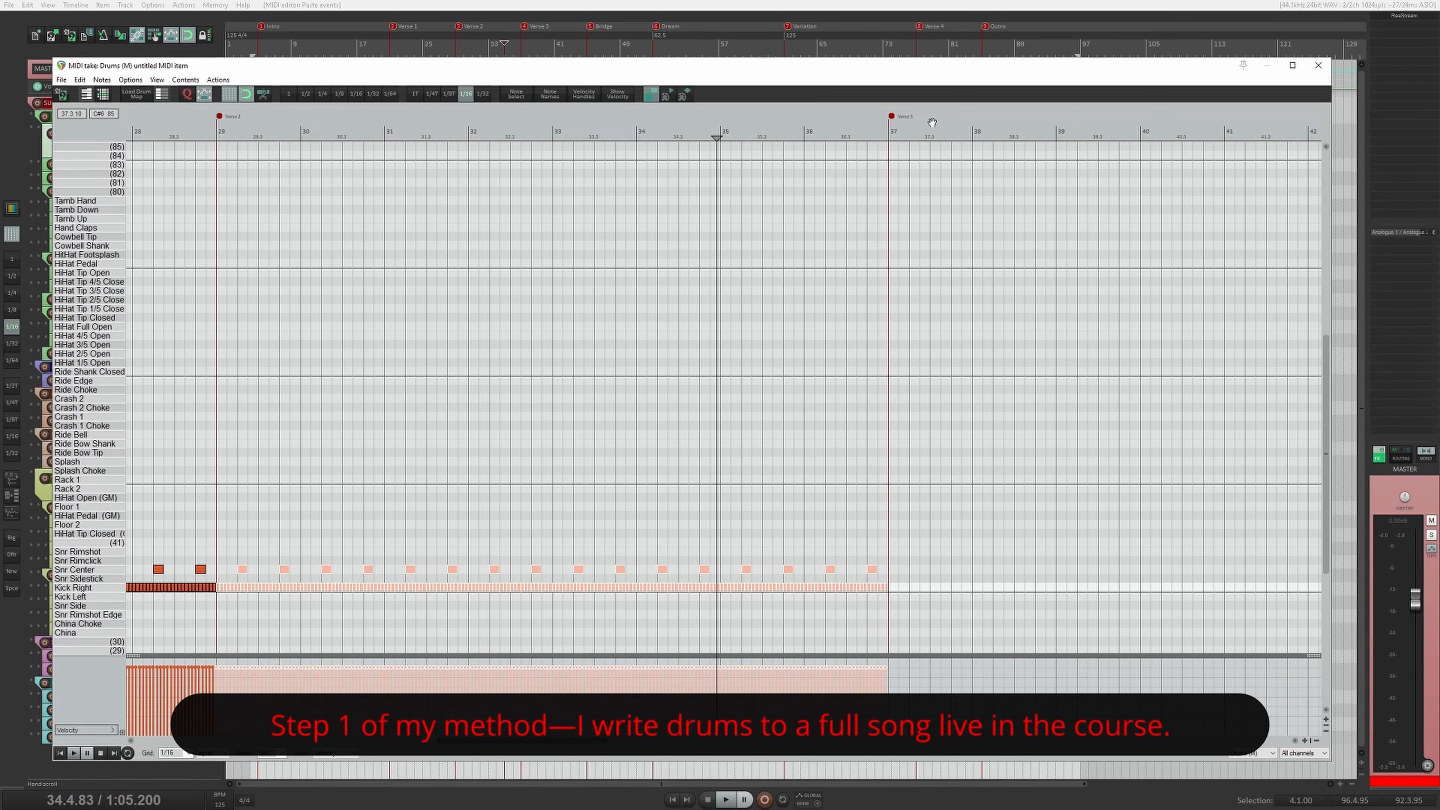
scroll(932, 123, "right", 5)
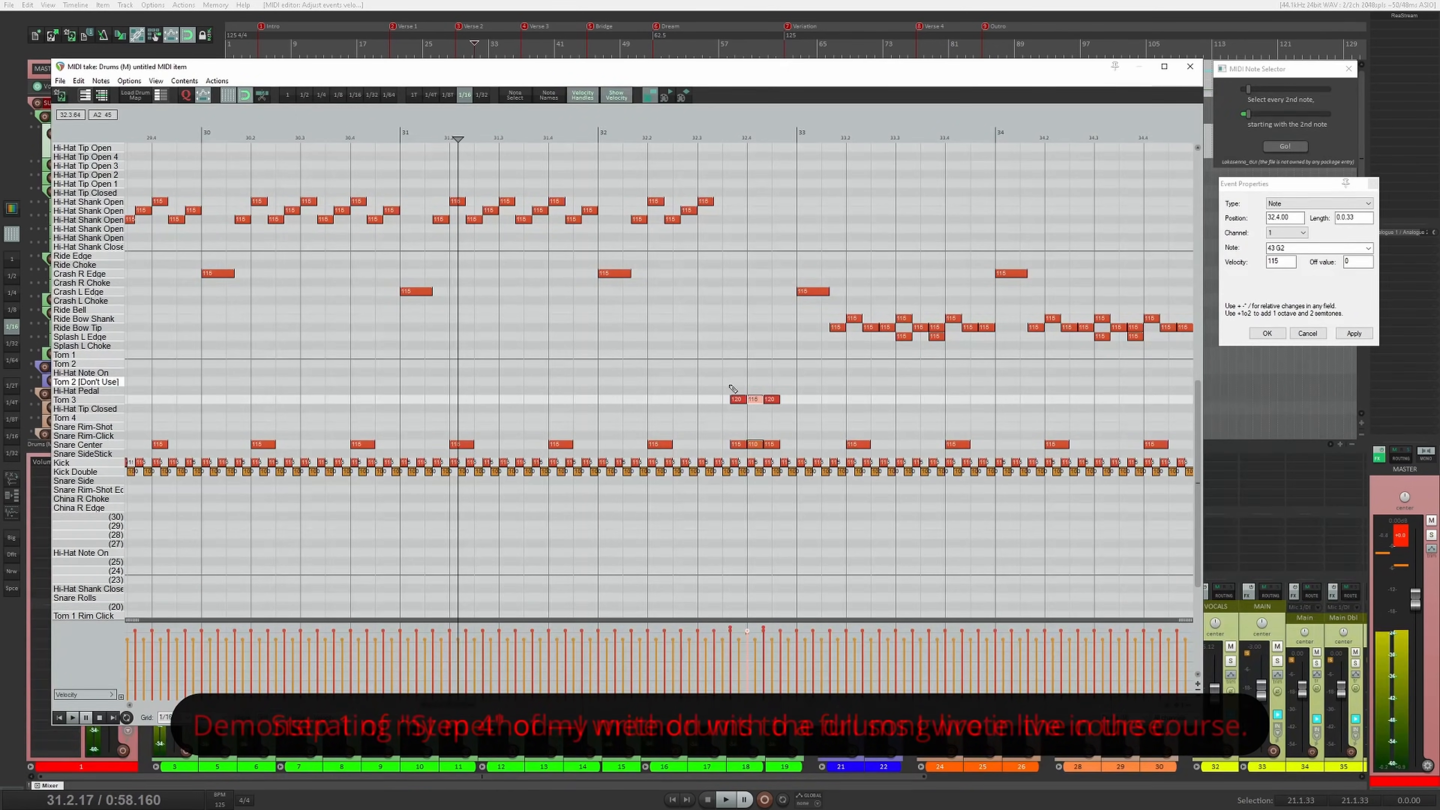
Clear the note selection and play the passage with the Tom 3 and Snare Center accents from measure 32
scroll(730, 387, "up", 2)
scroll(729, 386, "right", 5)
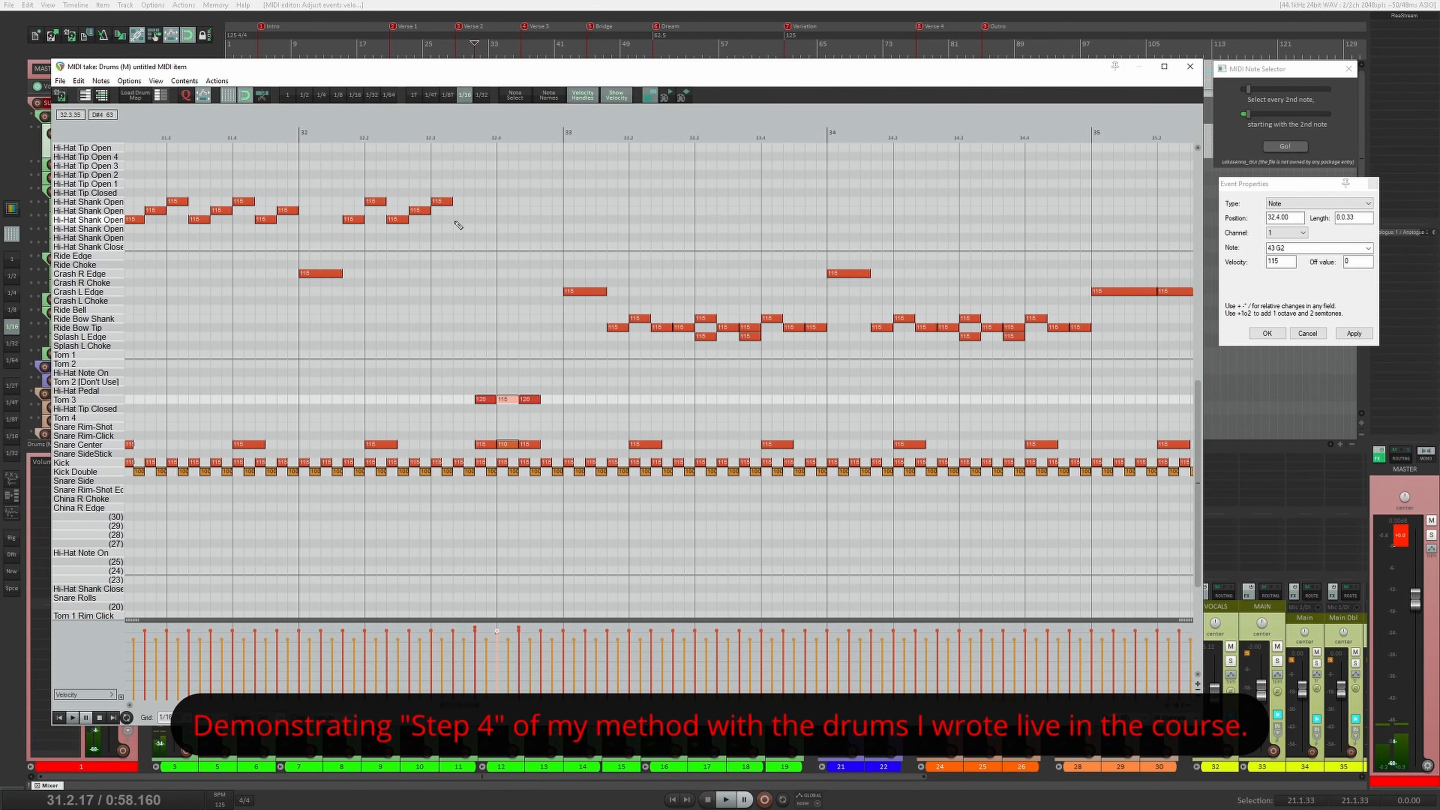
left_click_drag(460, 217, 464, 452)
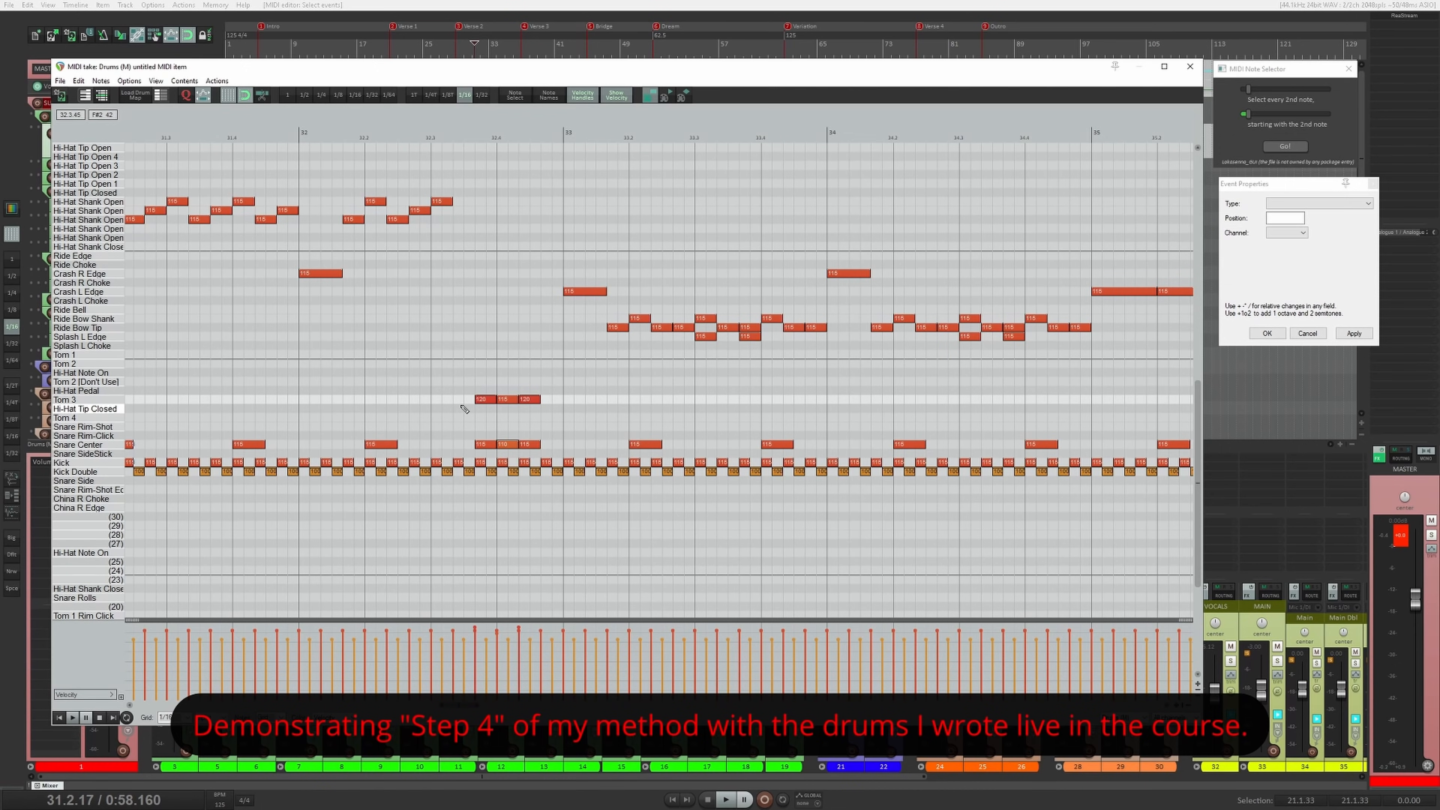
left_click(304, 139)
key("space")
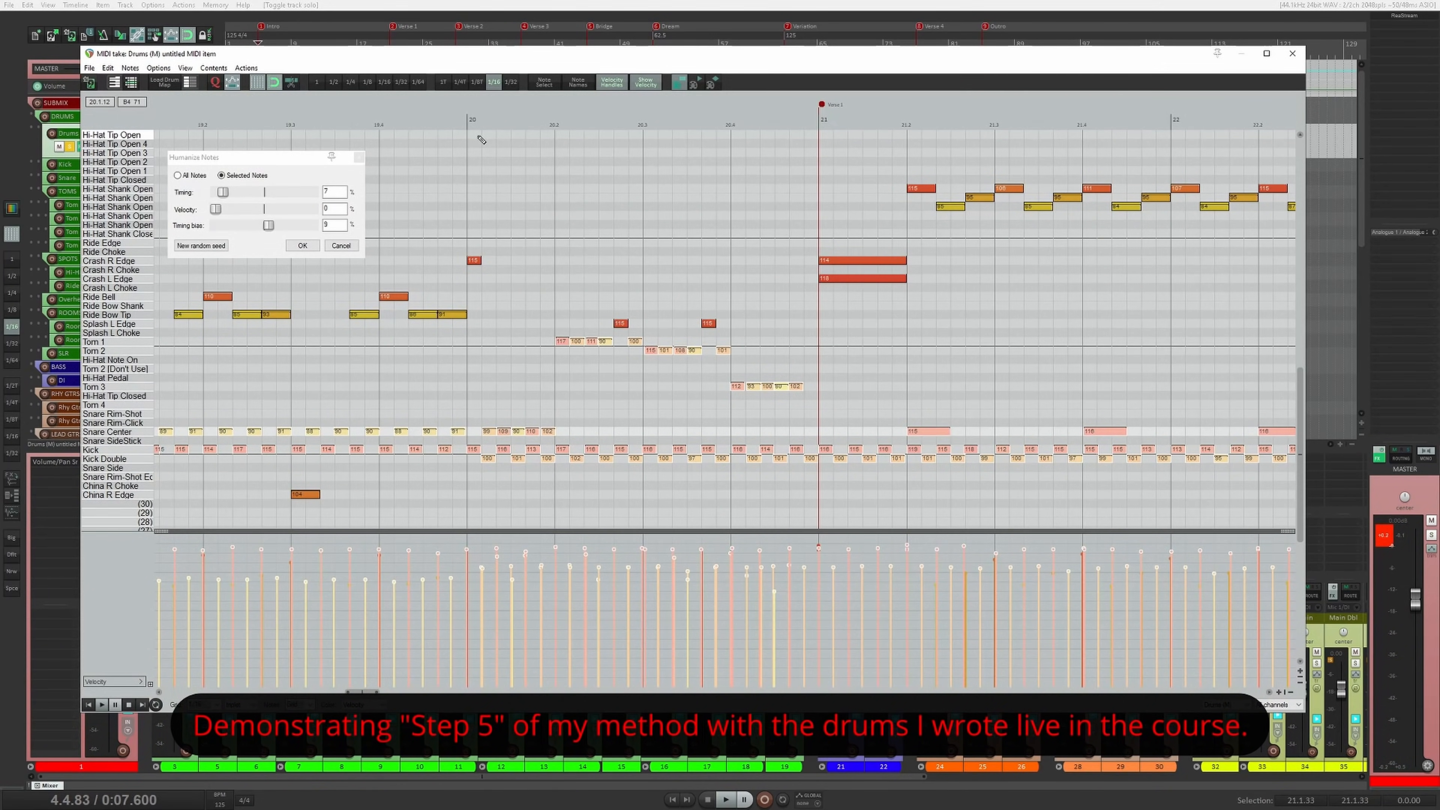
Play the drums from beat 4 of measure 19 through the snare and tom fill into measure 21
left_click(376, 119)
key("space")
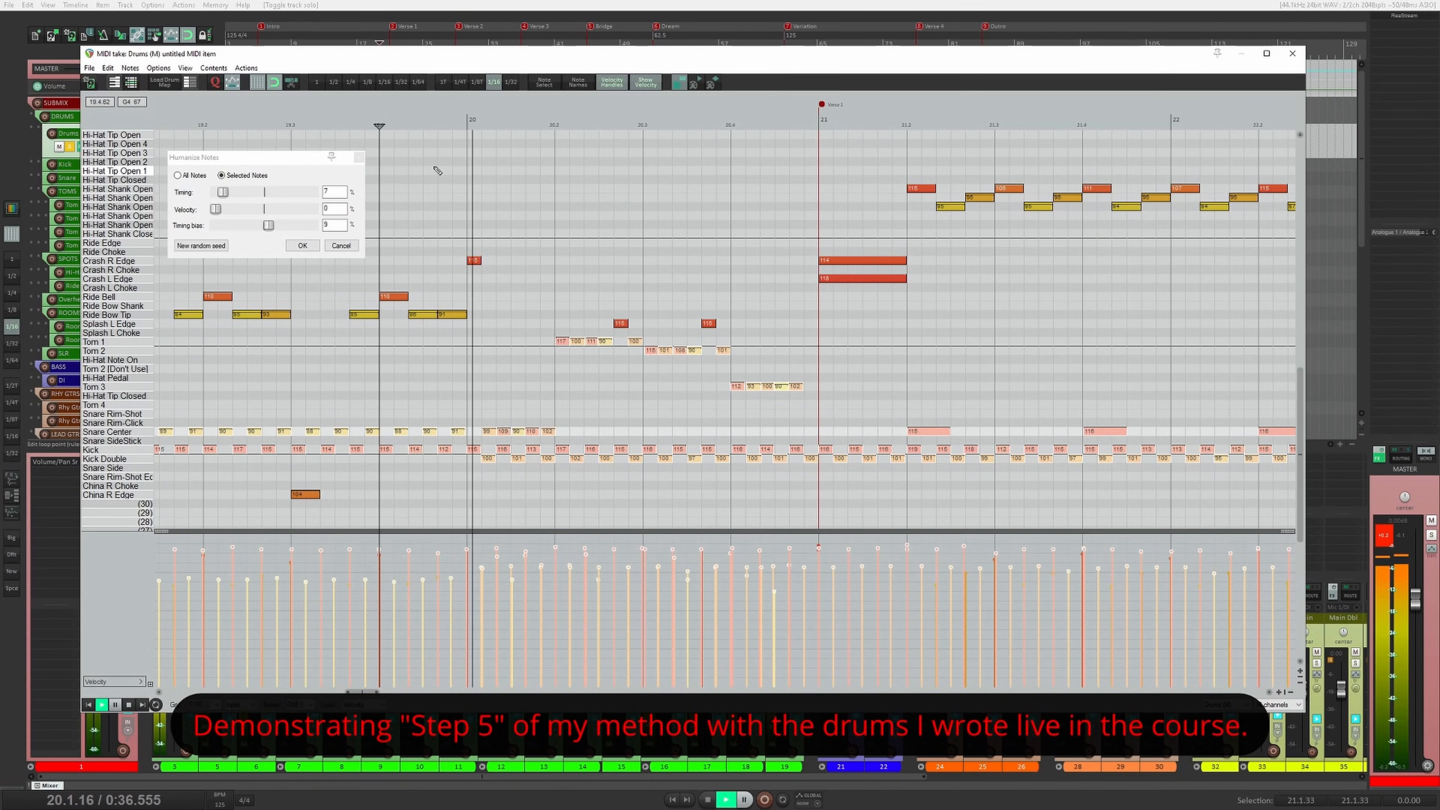
scroll(633, 278, "down", 3)
scroll(633, 278, "down", 1)
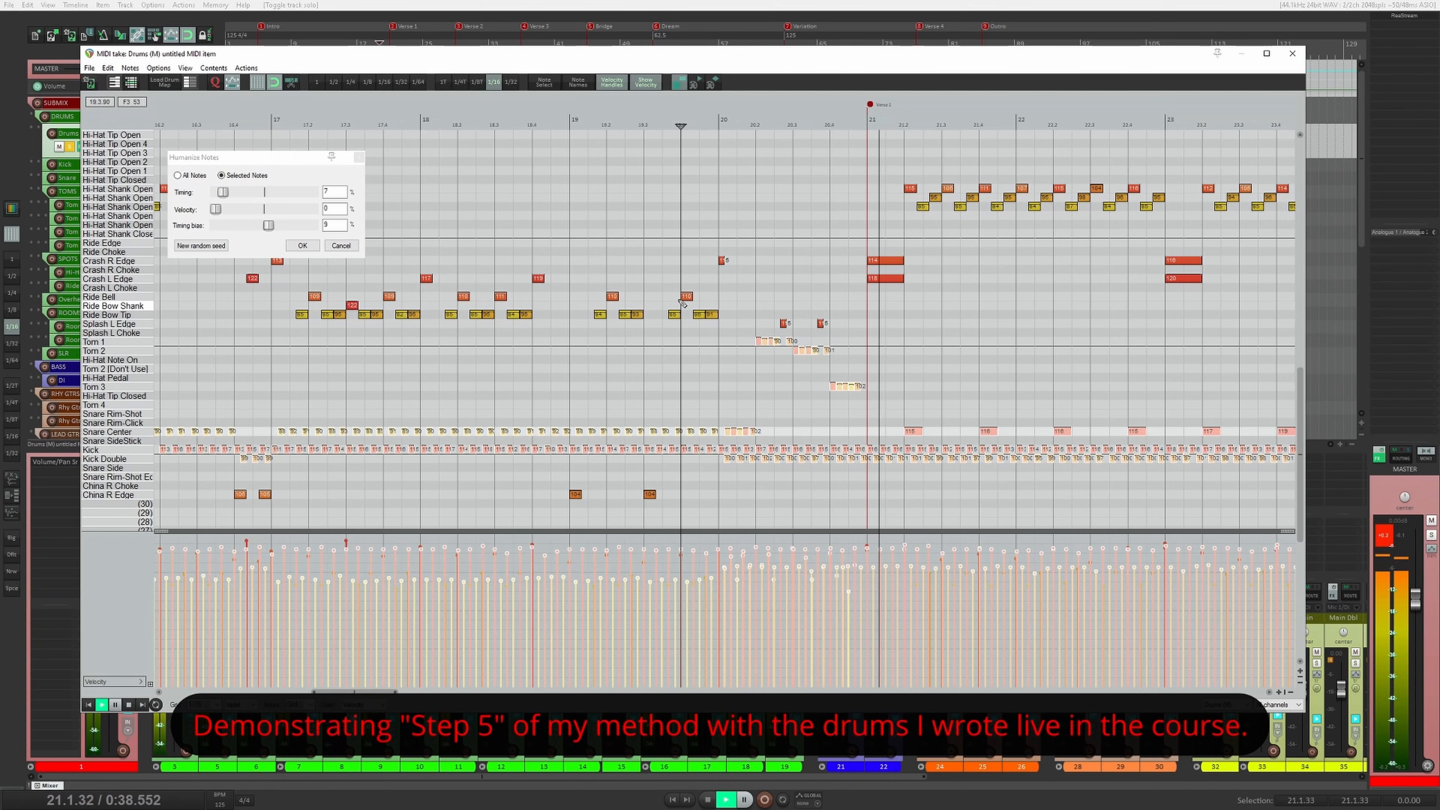
key("space")
Audition the snare and tom fill from the start of measure 20
left_click(729, 125)
scroll(761, 284, "up", 4)
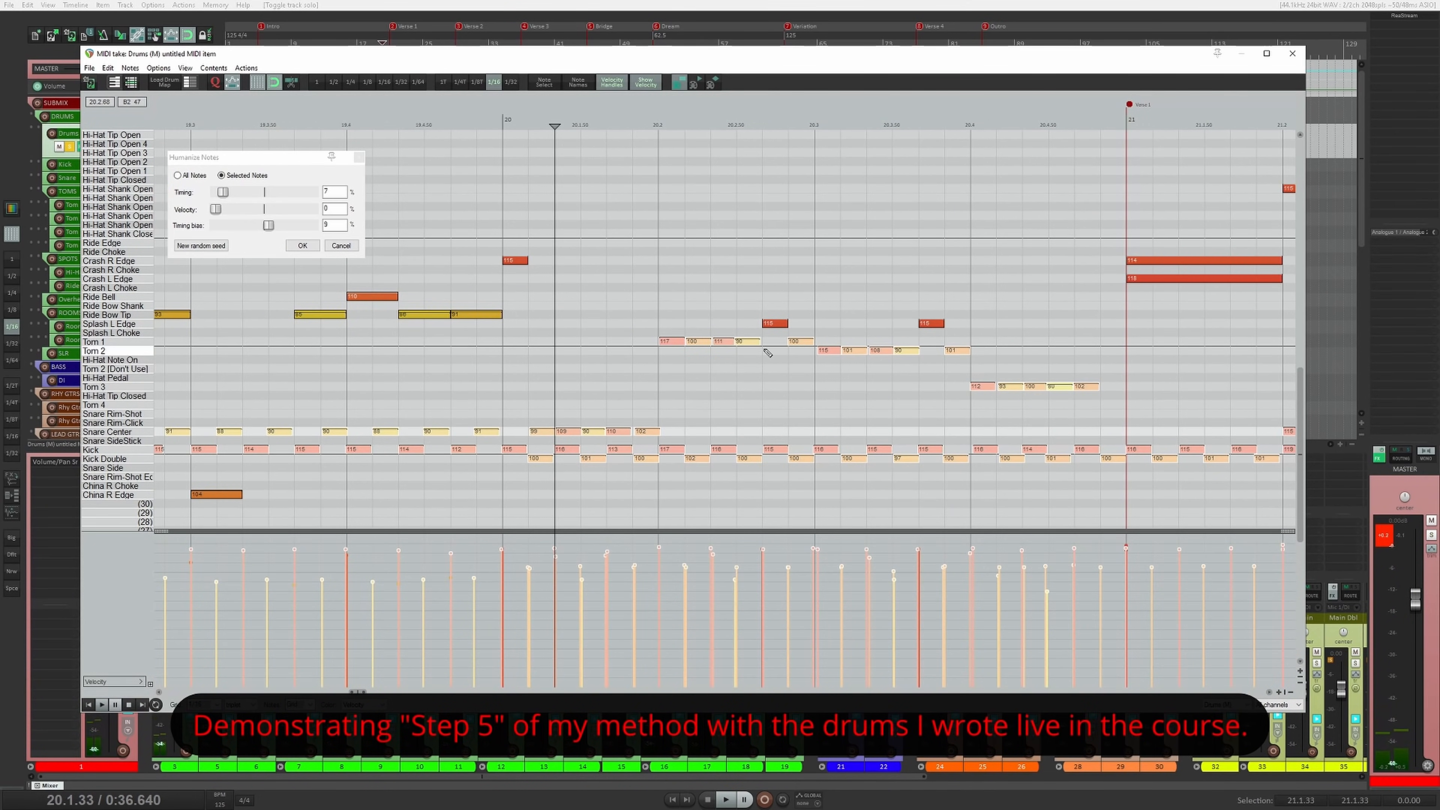
left_click(491, 120)
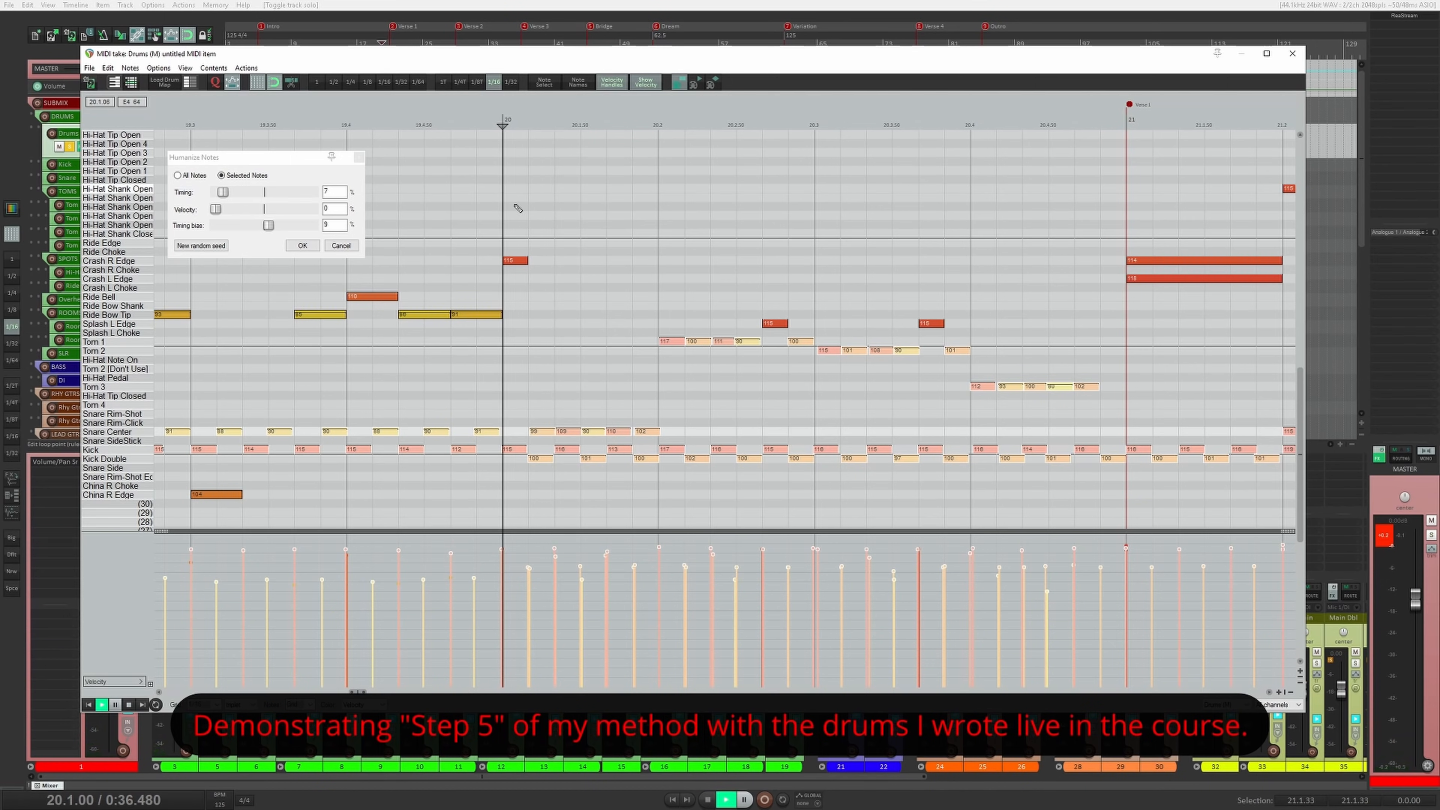
key("space")
key("space")
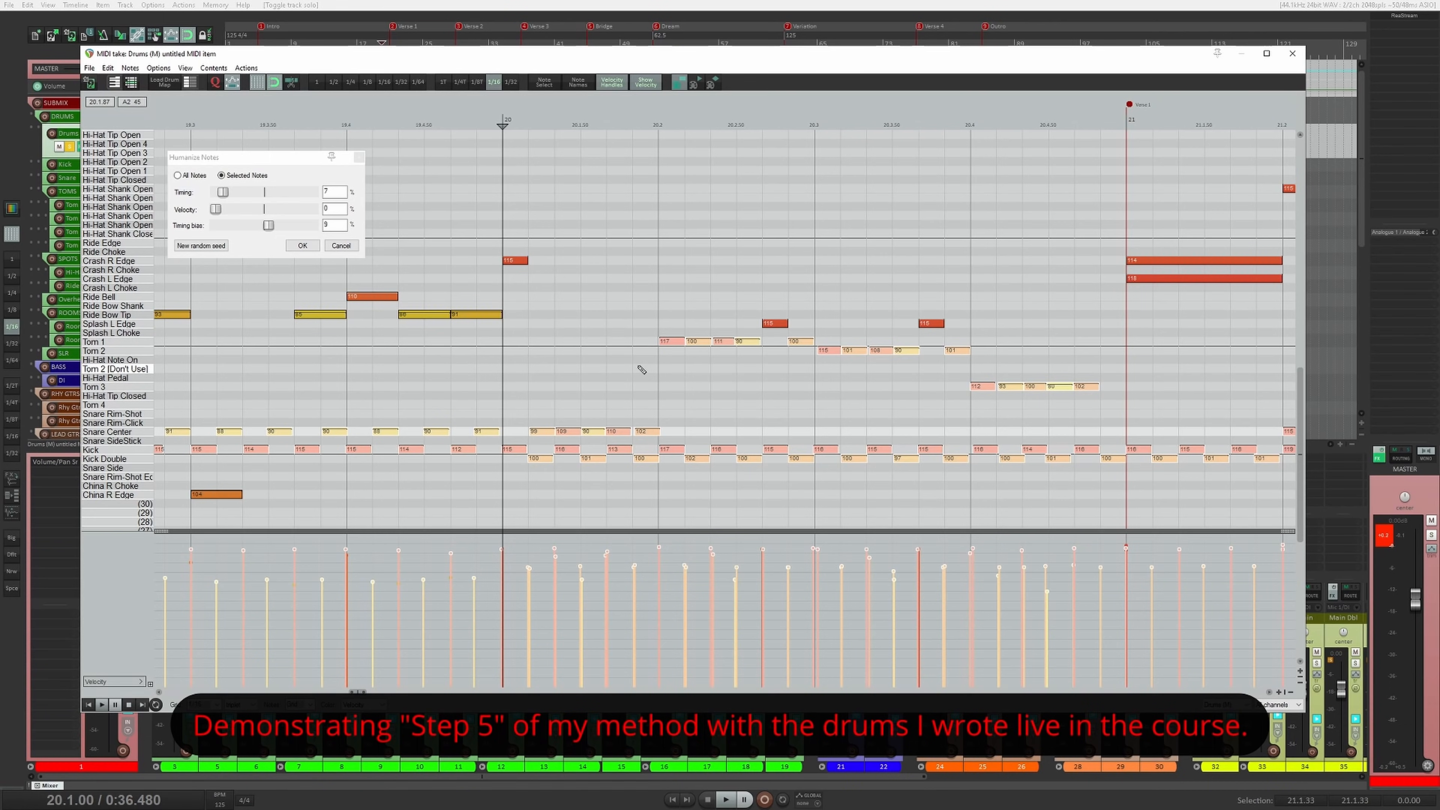
Replay the lead-in to the measure 20 fill from beat 4 of measure 19 and stop playback
left_click(347, 122)
key("space")
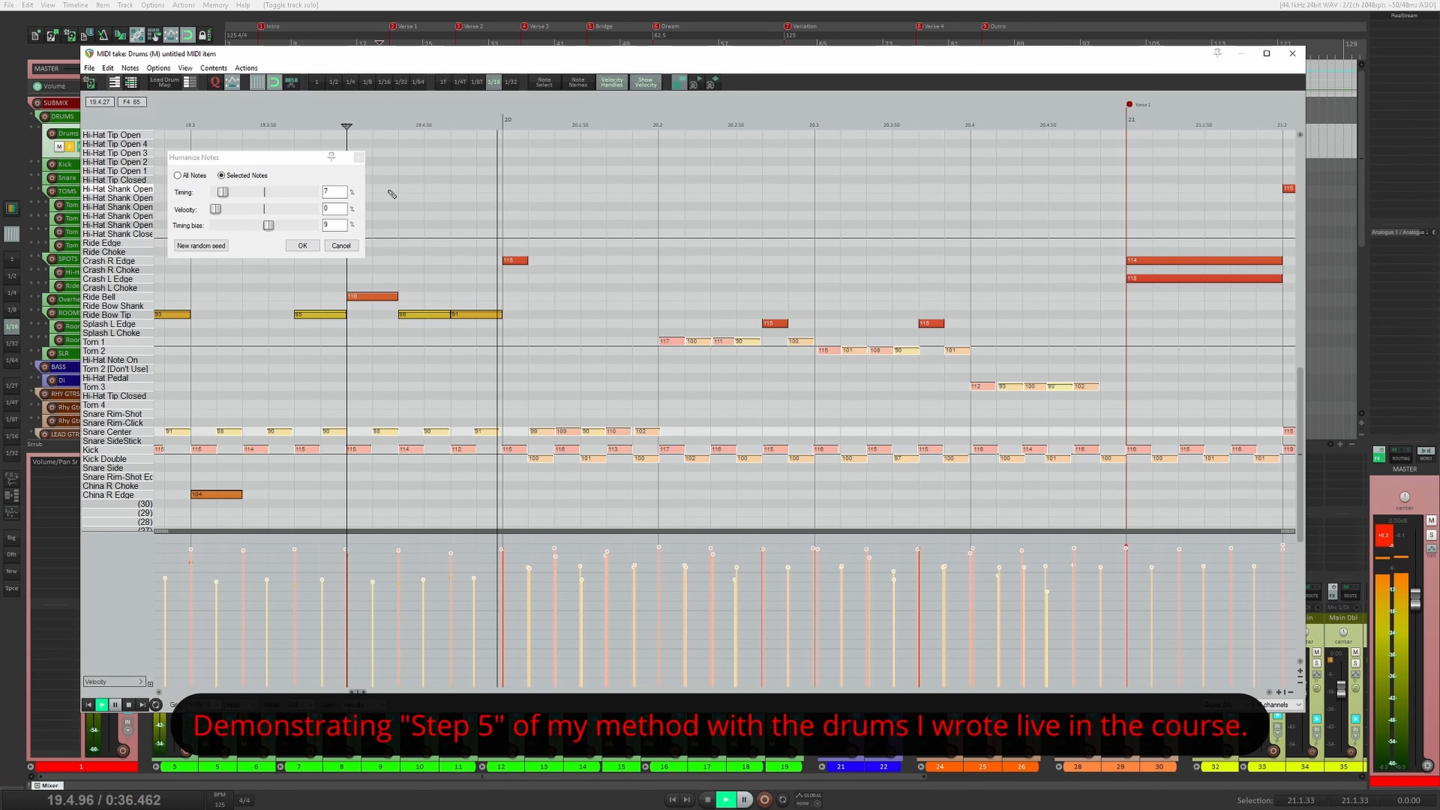
key("space")
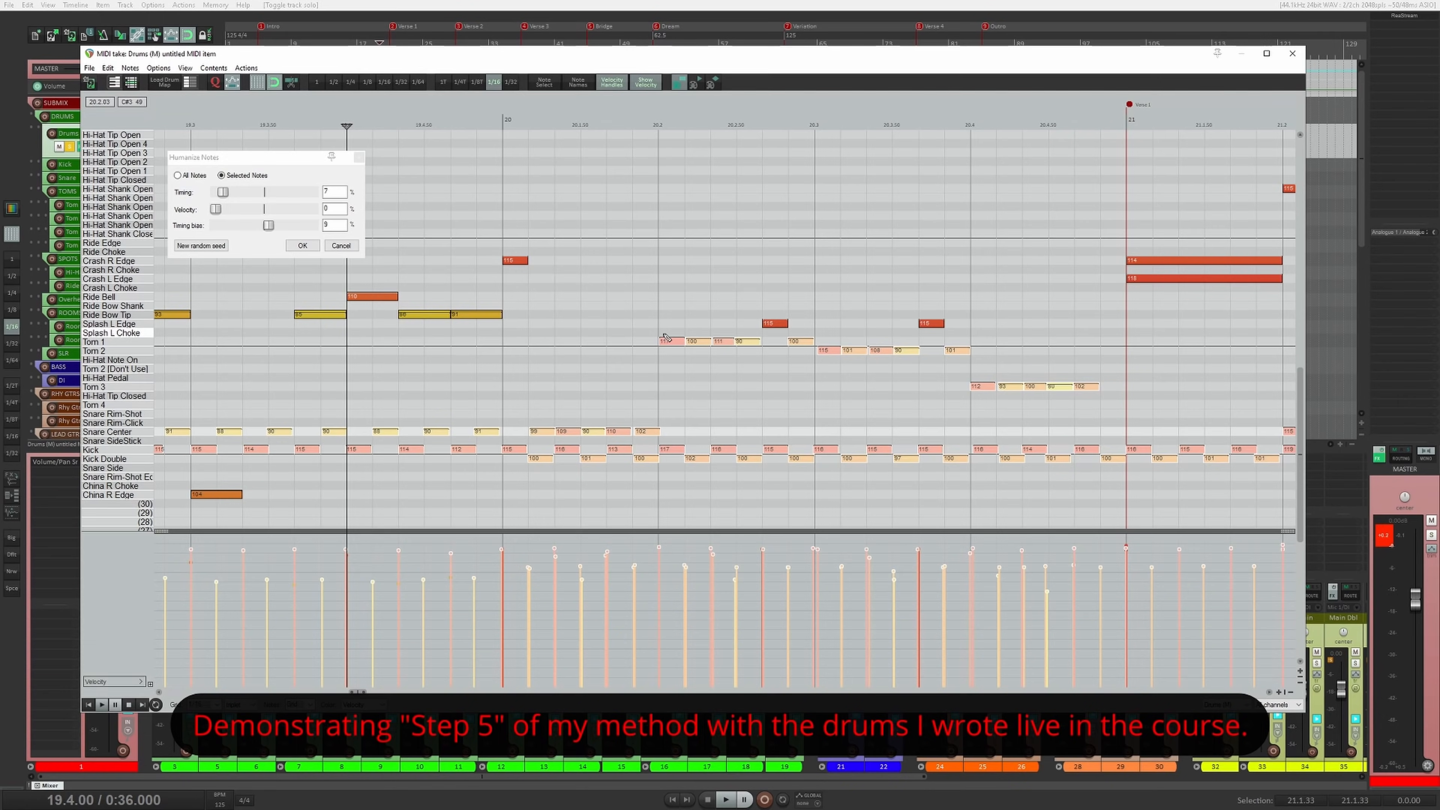
scroll(652, 335, "down", 2)
scroll(678, 335, "right", 3)
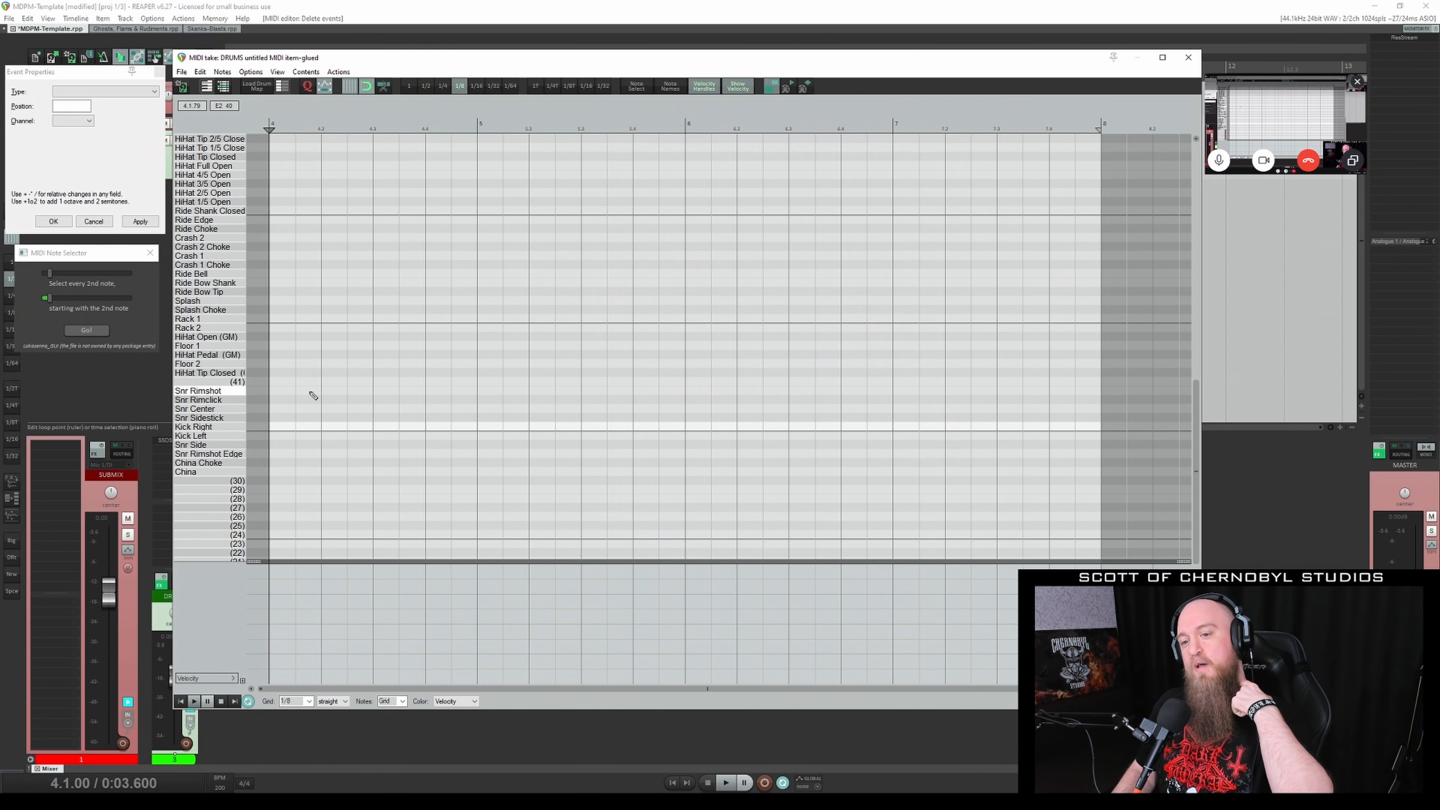
Draw a one-bar Kick Right note at velocity 127 in measure 4 and split it on the 1/8 grid
left_click(276, 427)
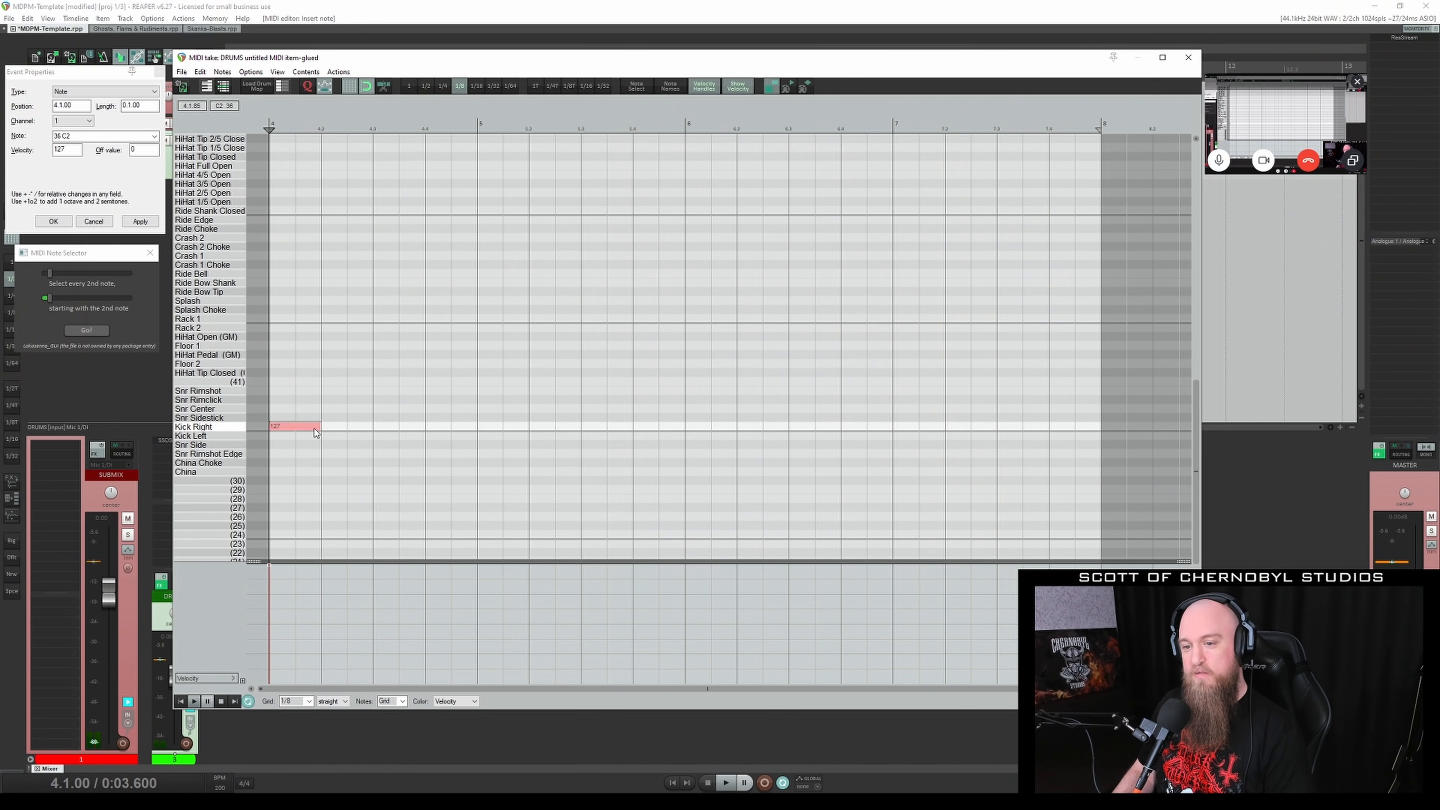
mouse_move(305, 430)
left_mouse_down()
mouse_move(473, 430)
mouse_move(313, 379)
left_mouse_up()
key("Delete")
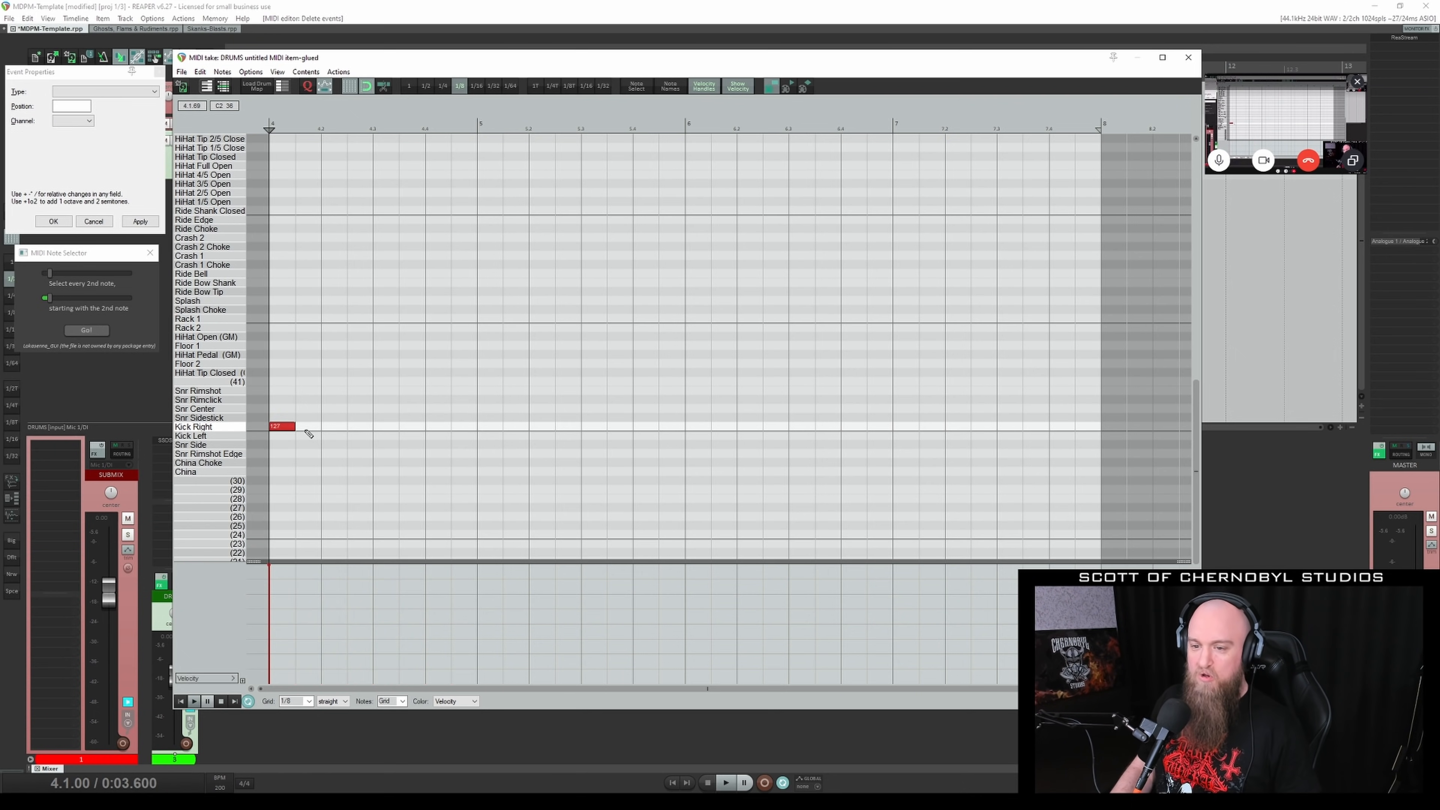
left_click_drag(293, 426, 472, 445)
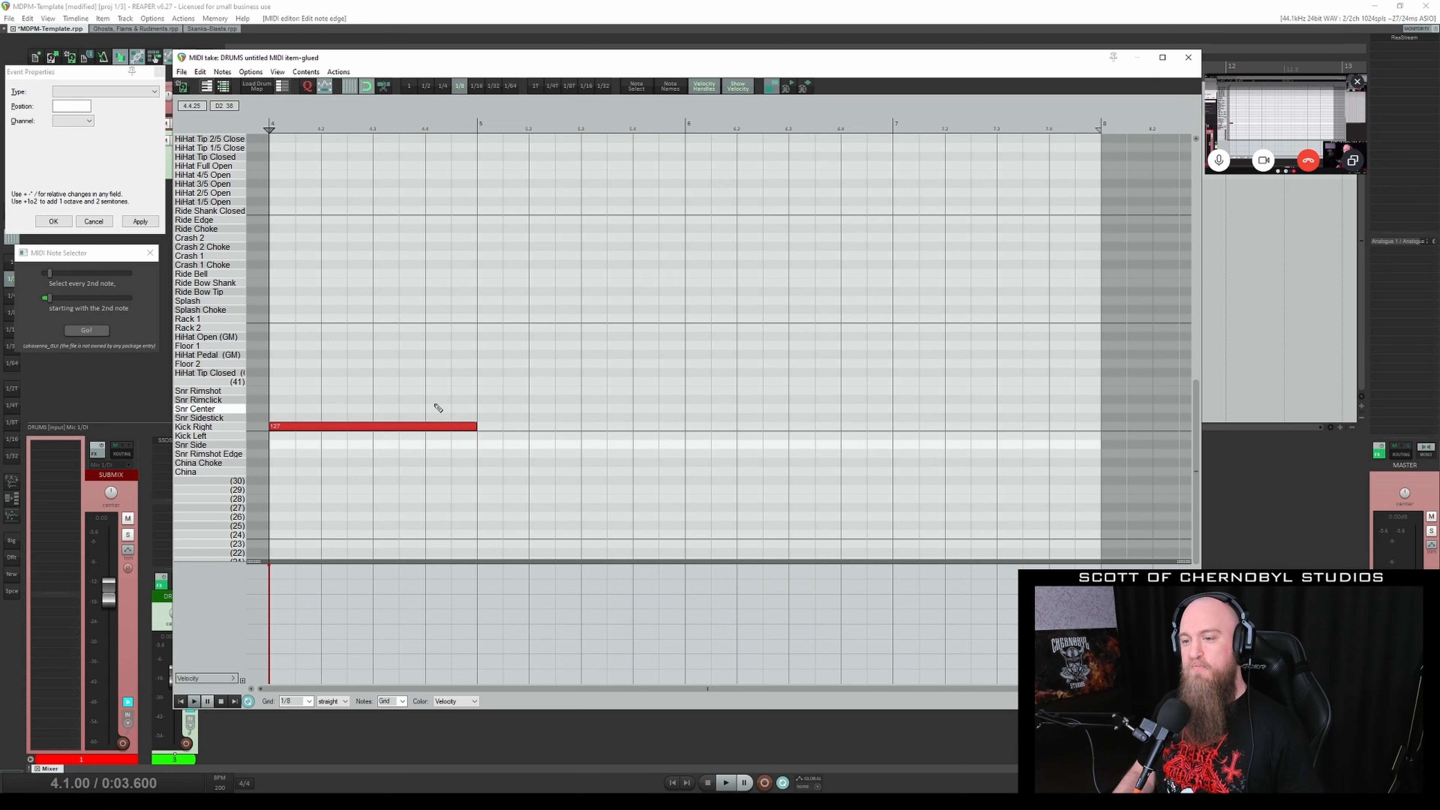
left_click_drag(400, 369, 288, 375)
key("shift+s")
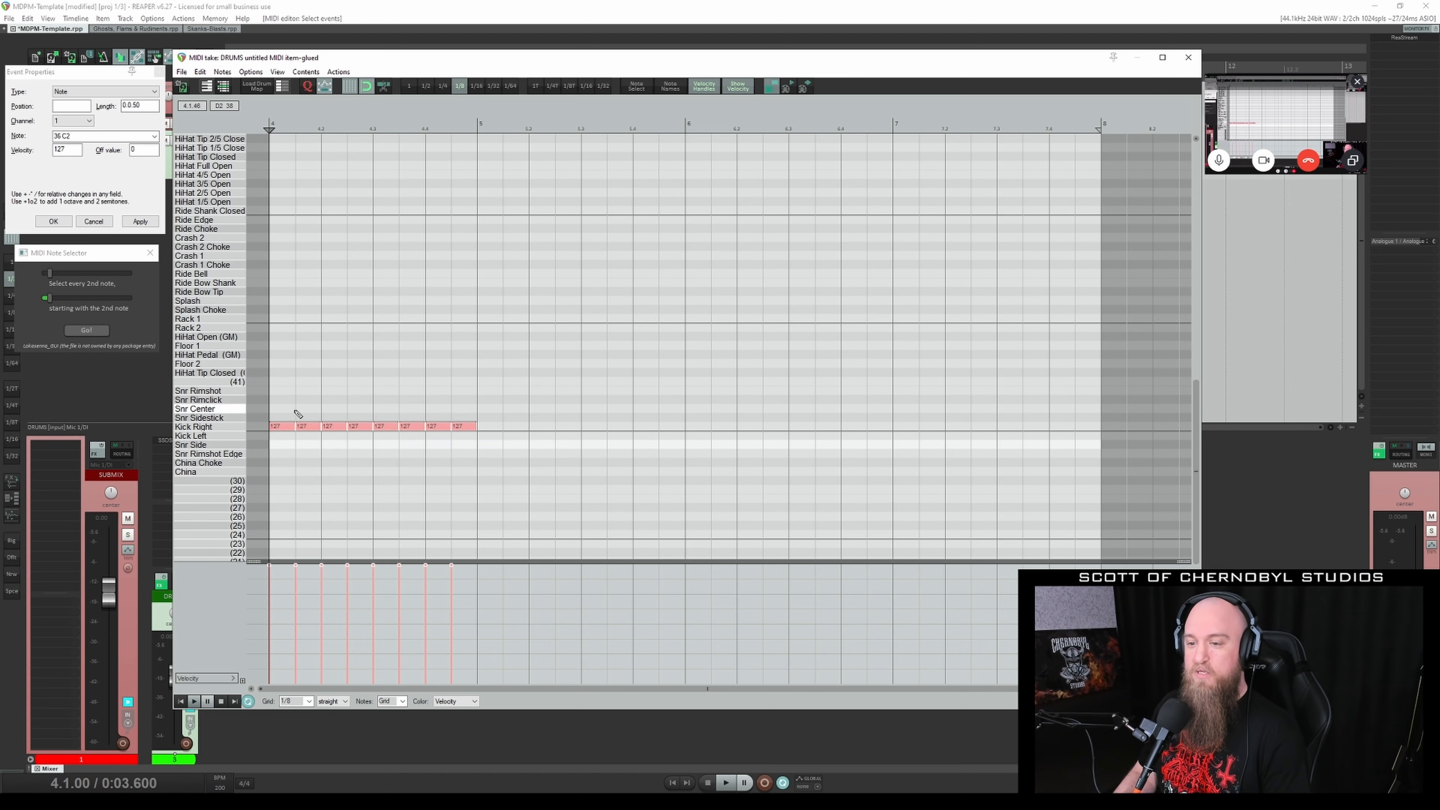
Select every 2nd kick note starting with the 2nd, move the selection to Kick Left and set its velocity to 81
left_click(86, 330)
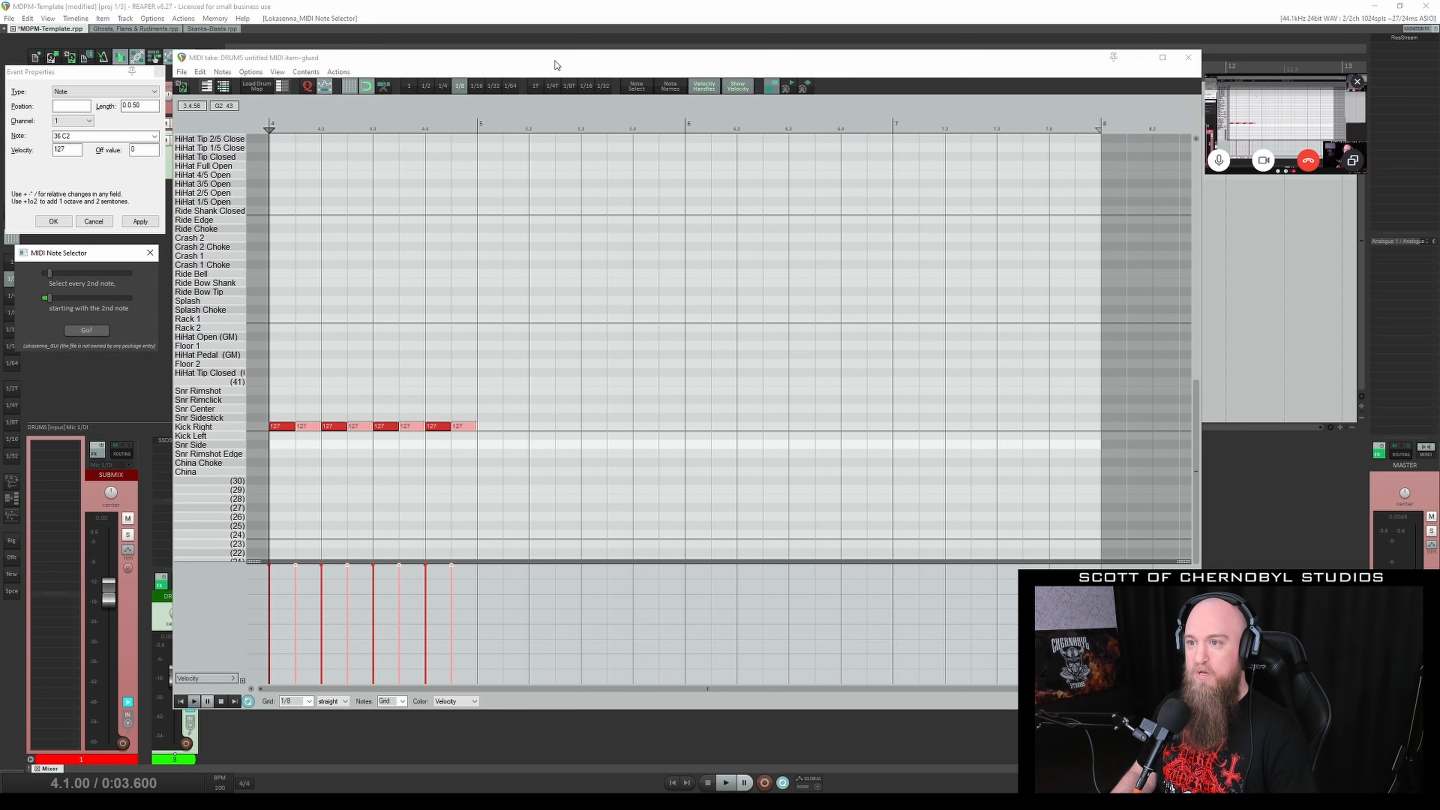
key("Down")
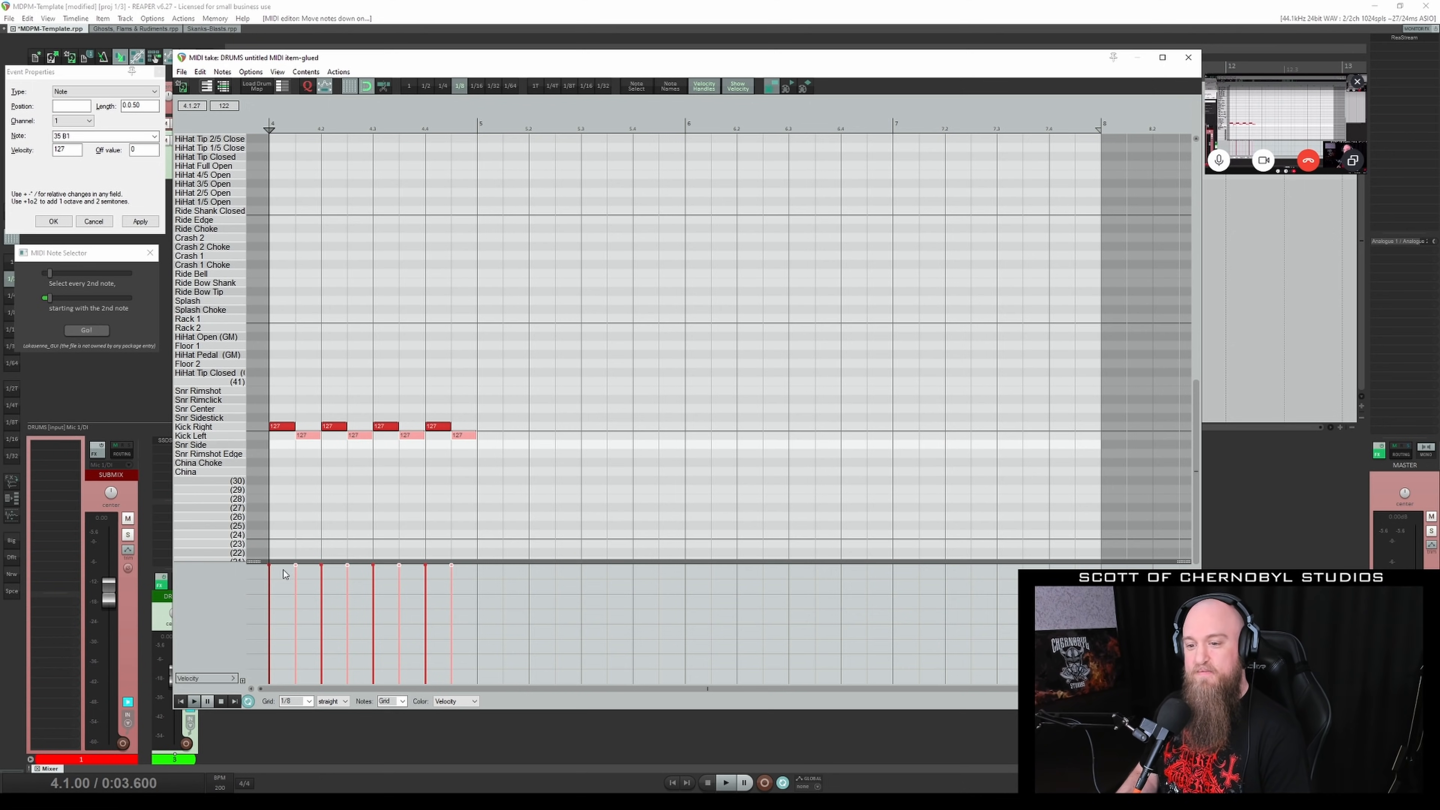
left_click_drag(298, 576, 305, 603)
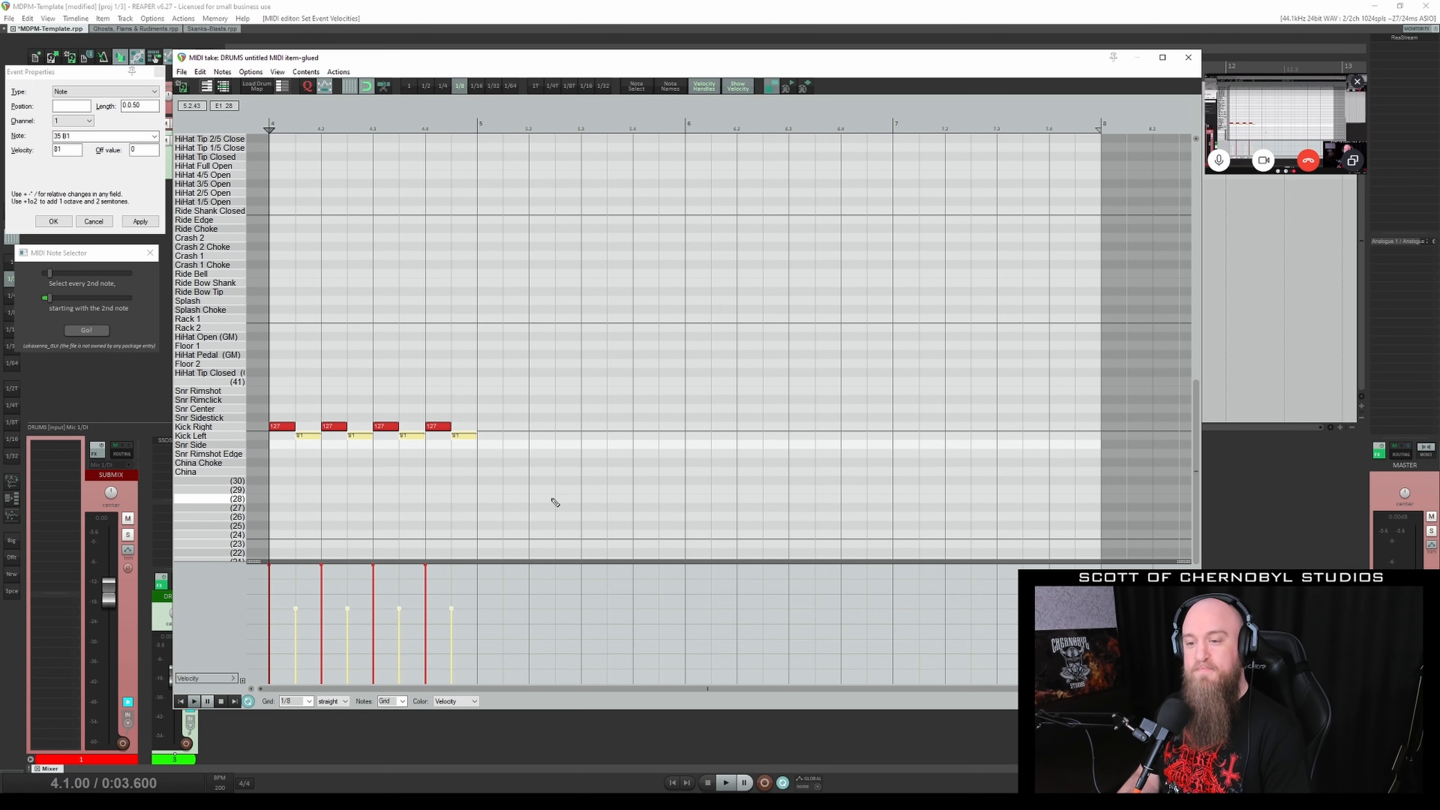
Replace the one-bar kick pattern with a four-bar Kick Right note from measure 4 and split it on the 1/8 grid
left_click_drag(517, 465, 258, 378)
key("Delete")
left_click_drag(275, 427, 1089, 431)
key("shift+s")
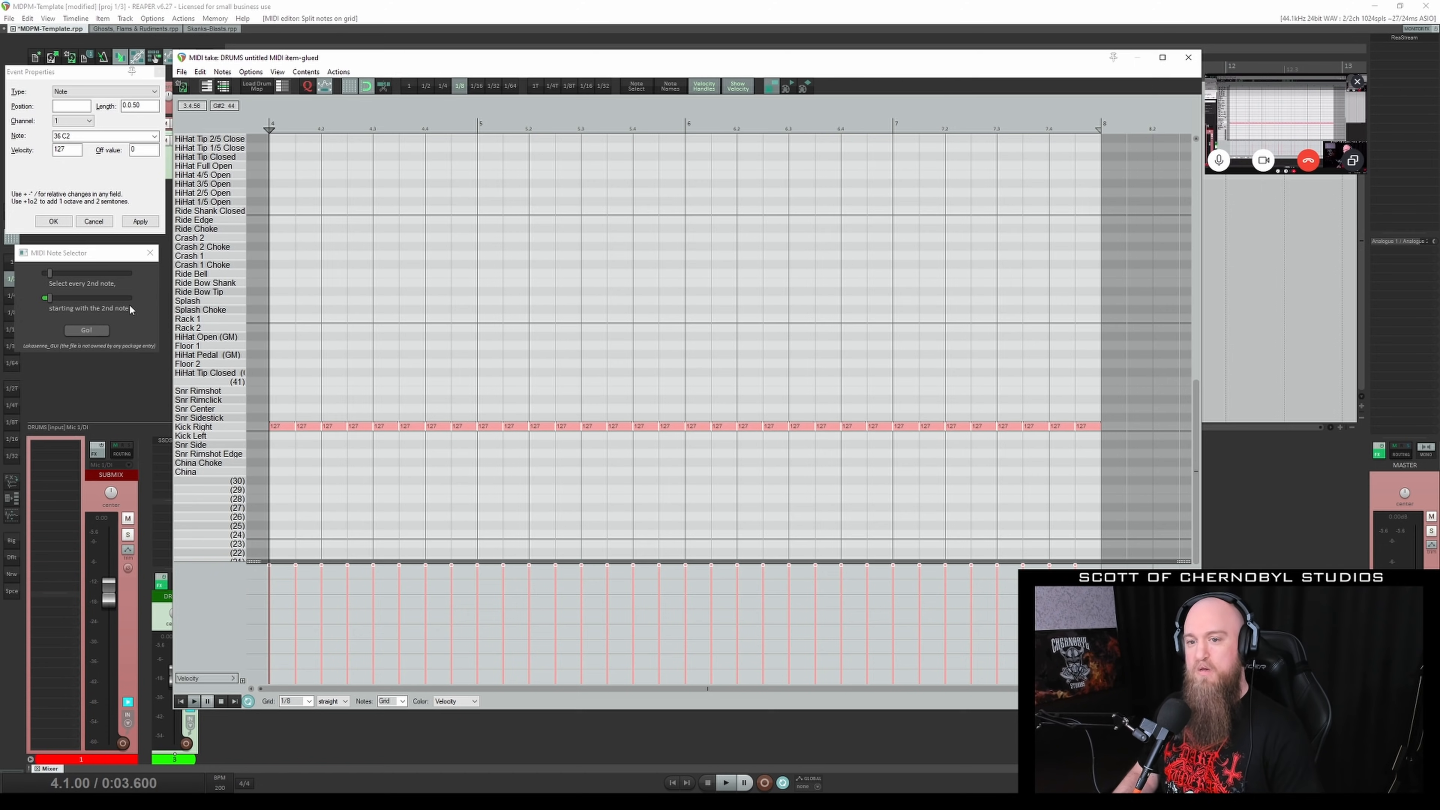
Select every 2nd kick note across the four bars, move the selection to Kick Left and set its velocity to 105
left_click(99, 333)
left_click(662, 68)
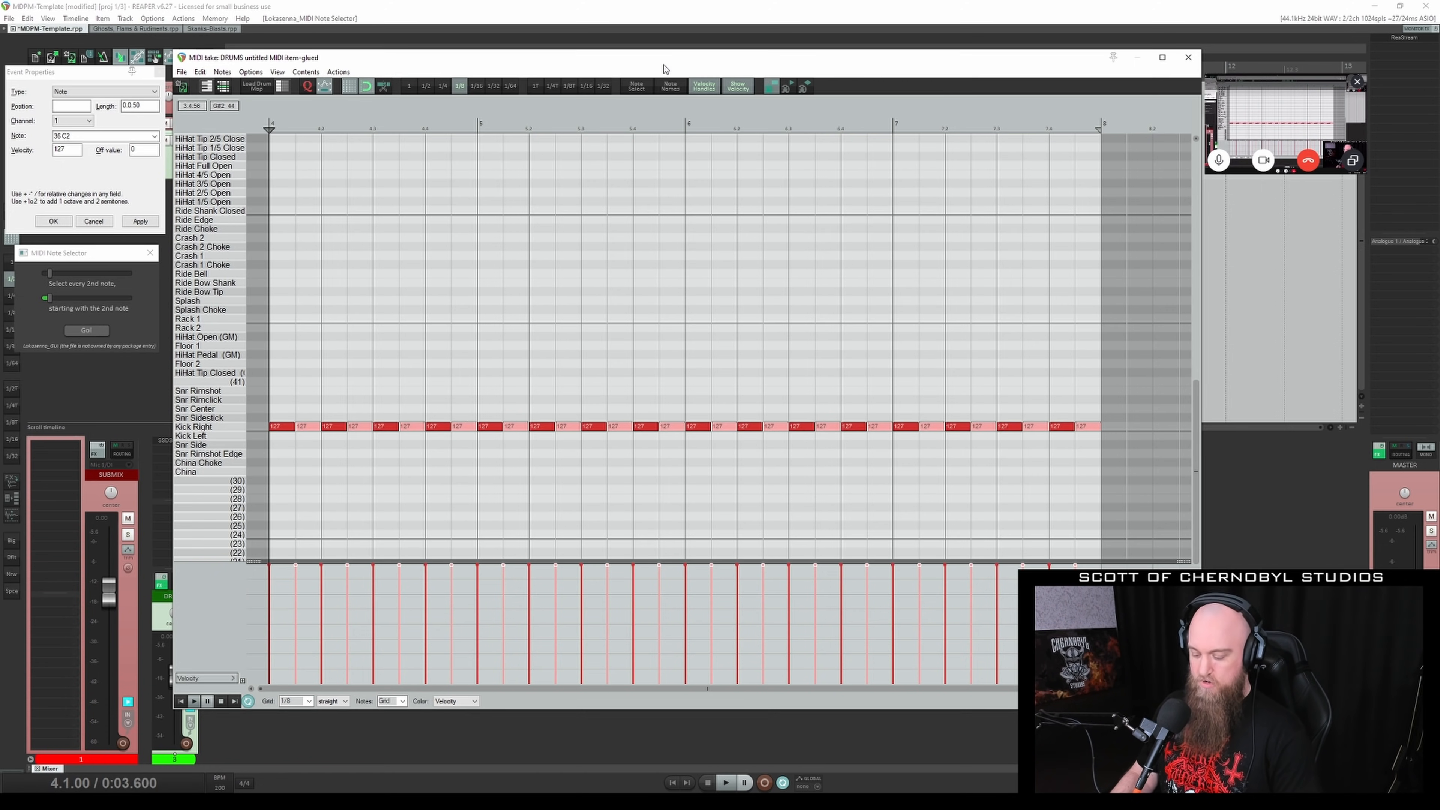
key("Down")
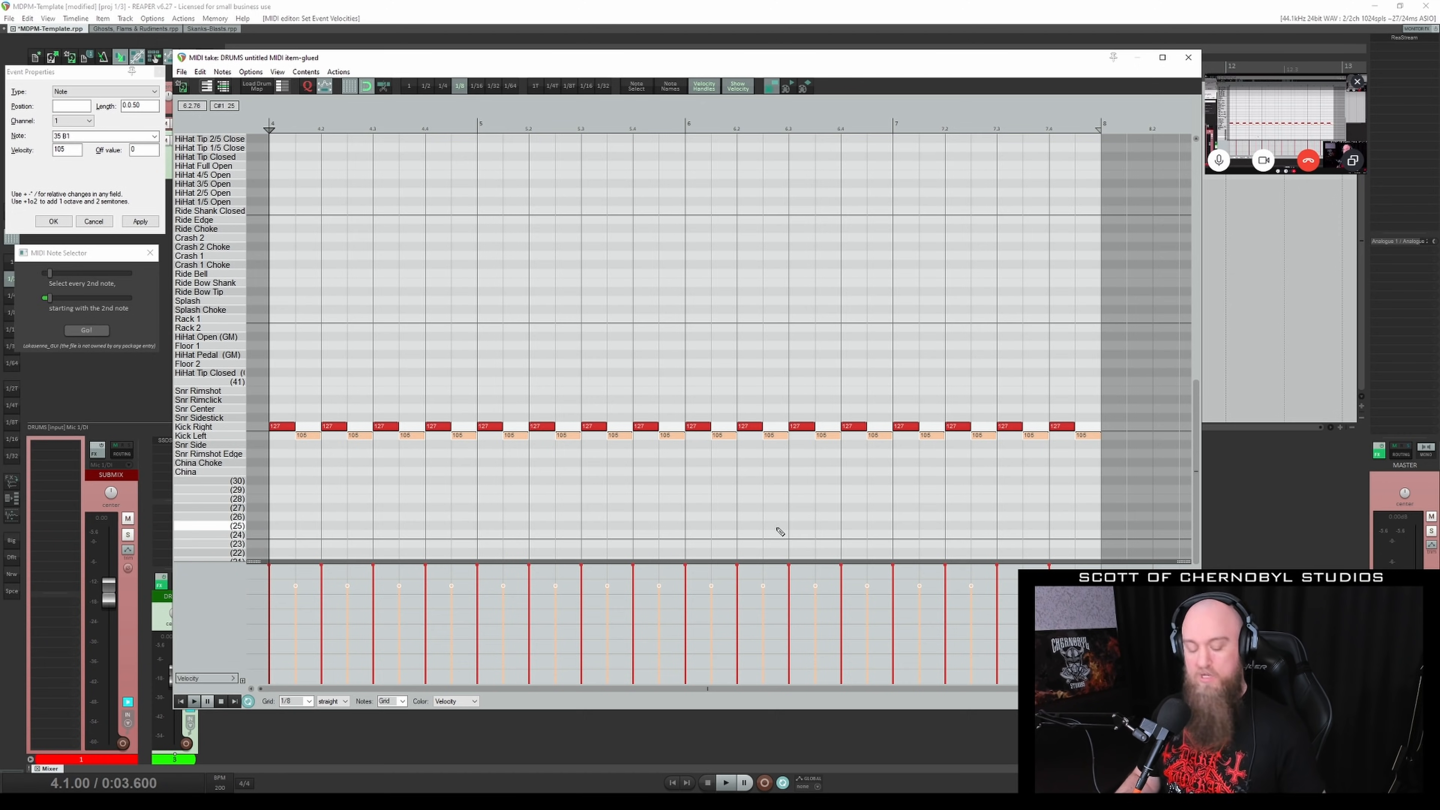
Restore the unsplit four-bar Kick Right note and set the grid to 1/16 triplet
left_click(773, 542)
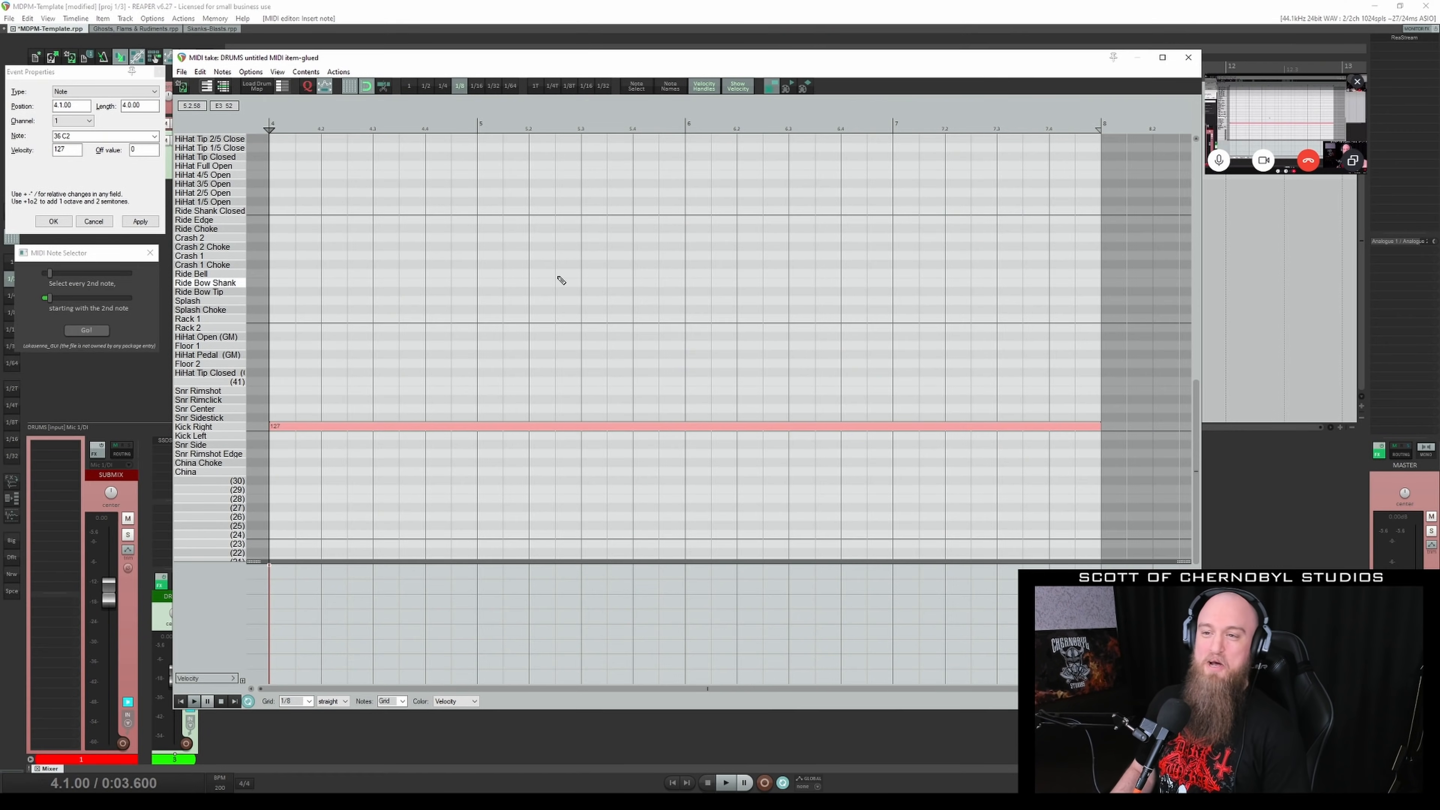
left_click(494, 86)
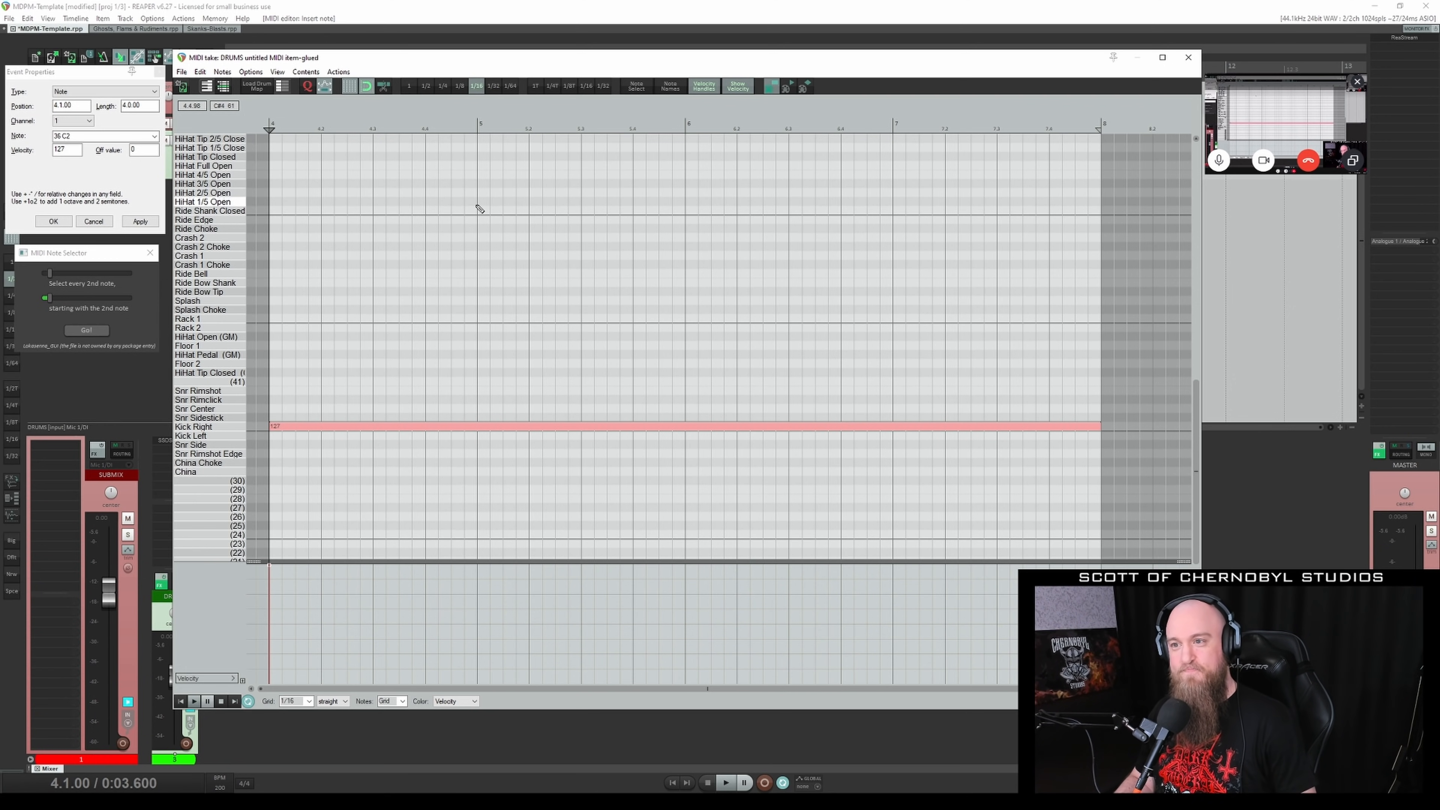
key("6")
key("3")
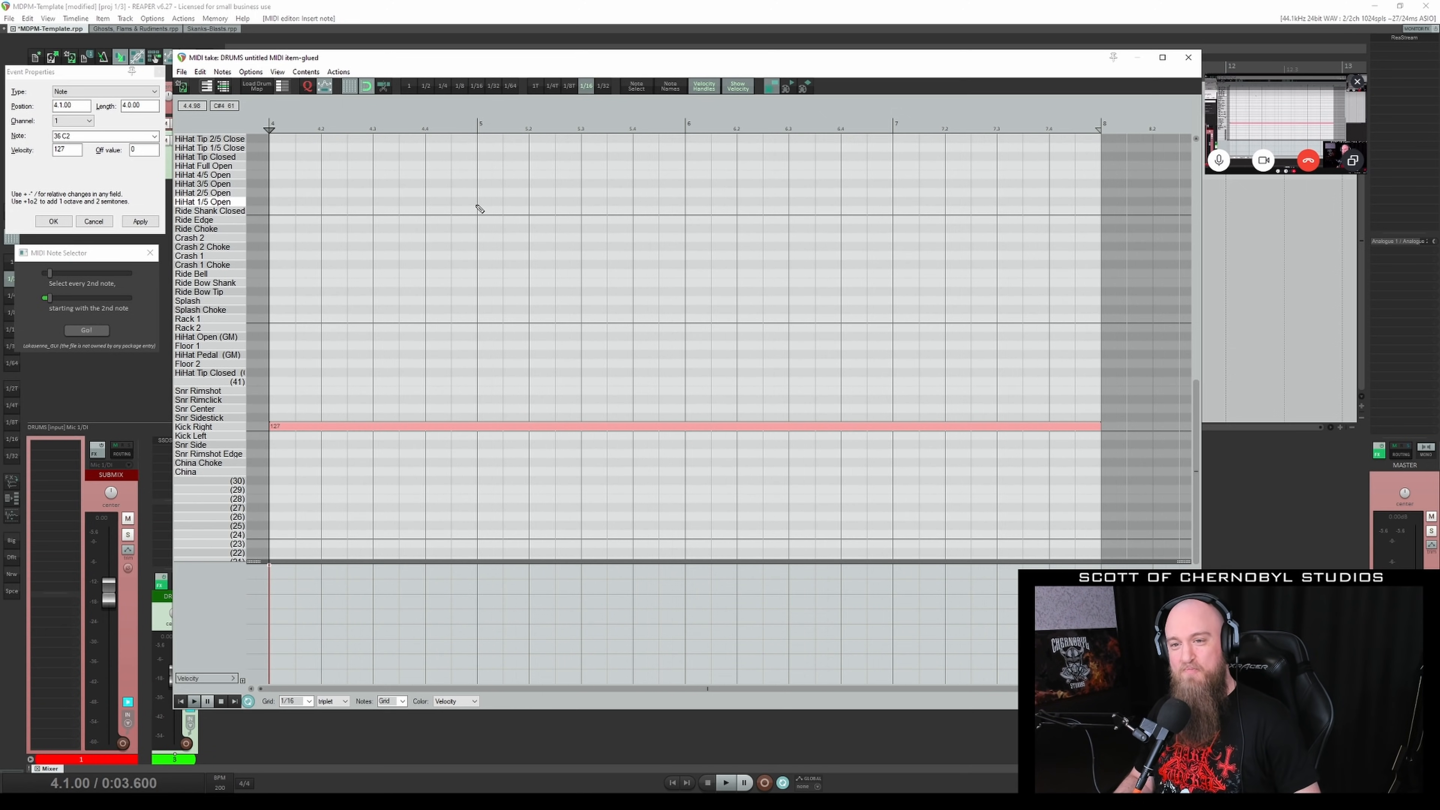
Try splitting the four-bar Kick Right note on the 1/16 triplet grid and humanizing it with a 100% timing bias and increased timing variation
key("4")
key("8")
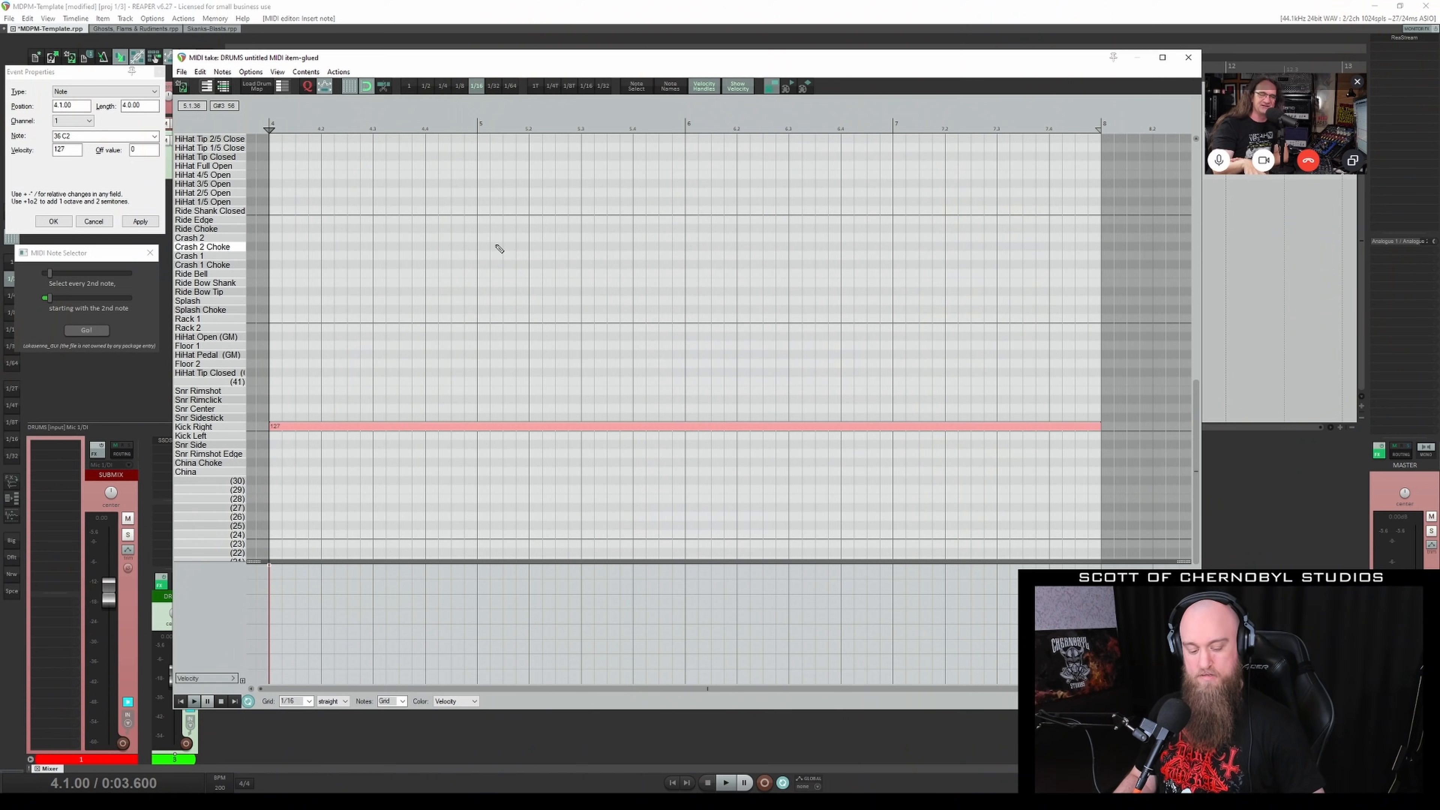
key("ctrl+t")
left_click(783, 332)
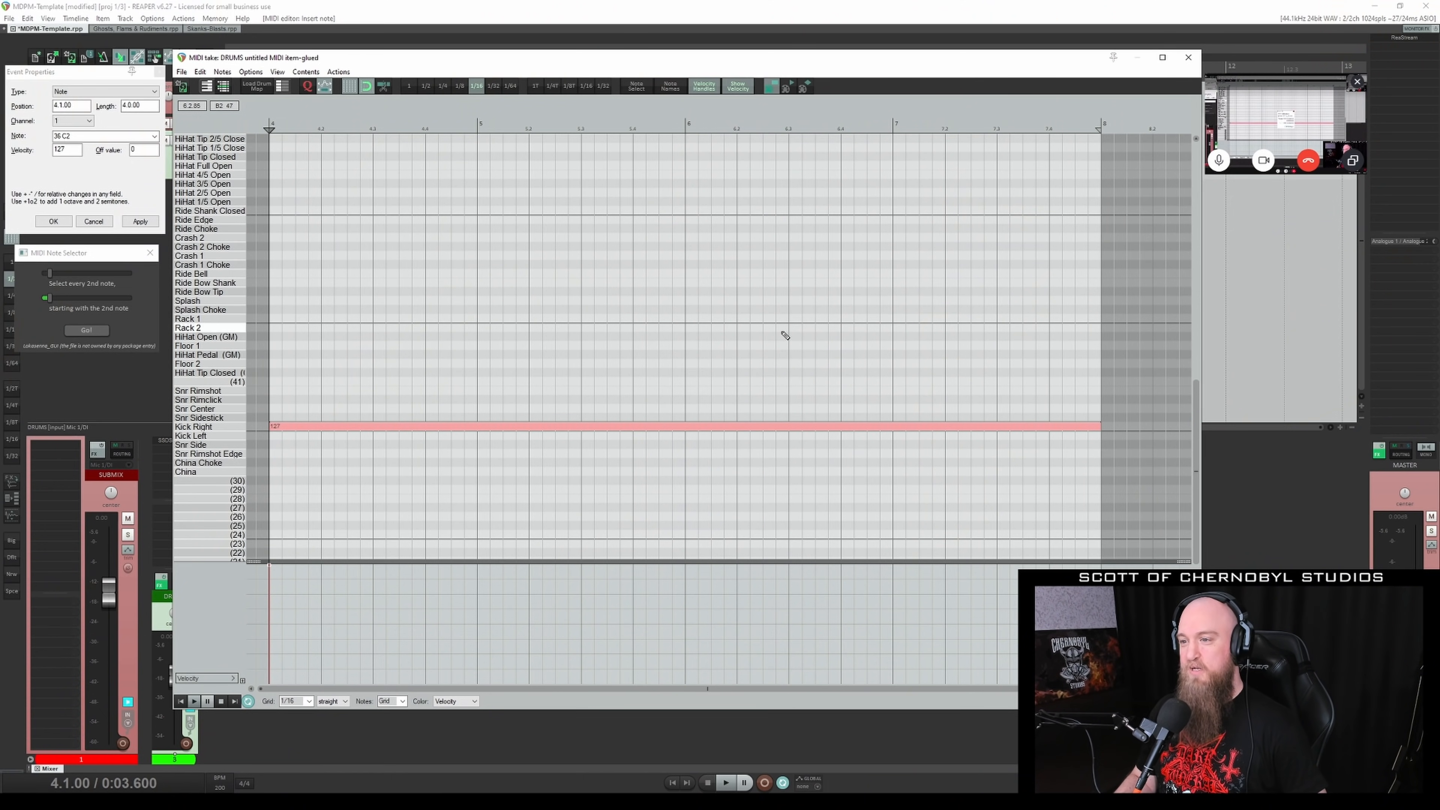
key("t")
key("shift+s")
key("h")
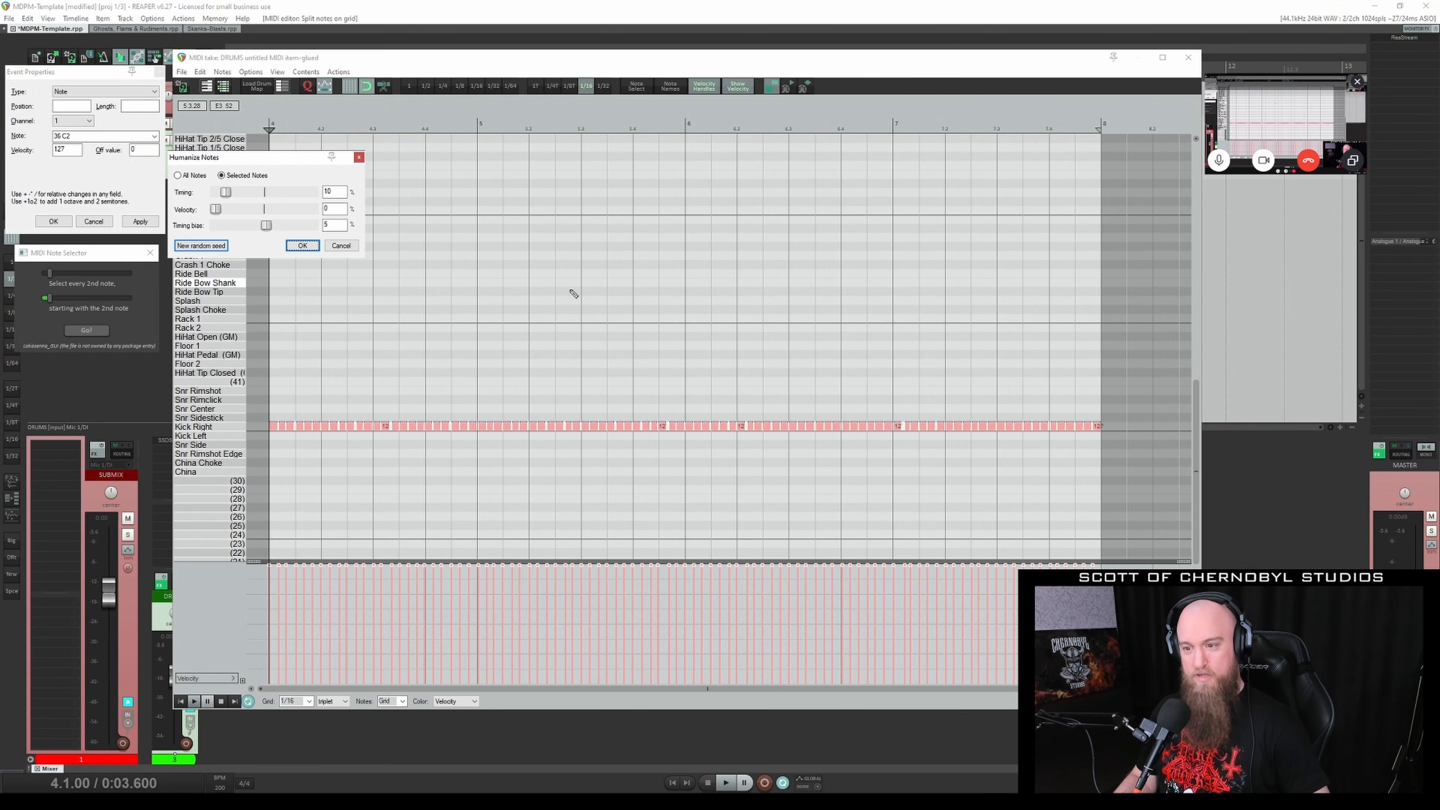
left_click_drag(266, 225, 310, 226)
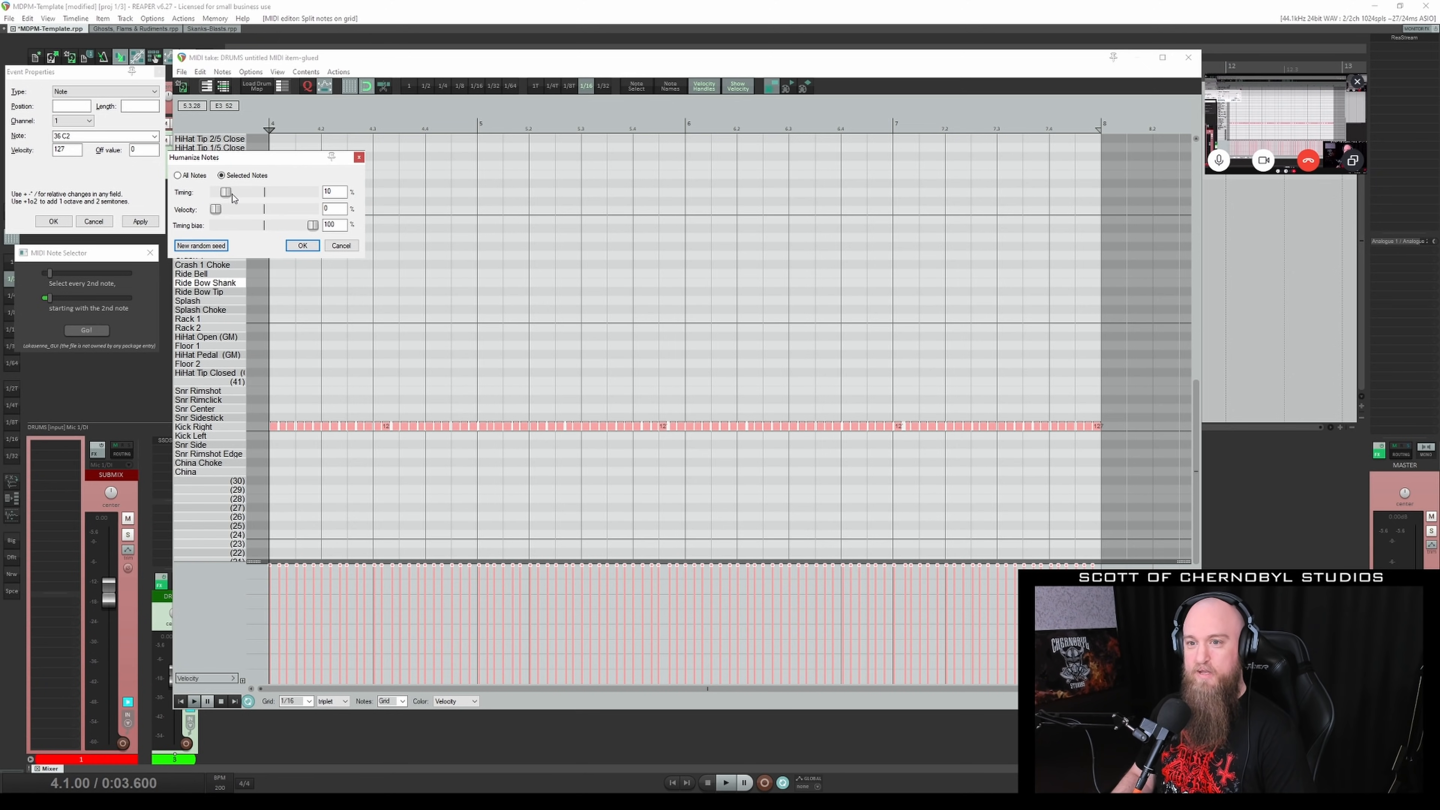
left_click_drag(226, 193, 258, 192)
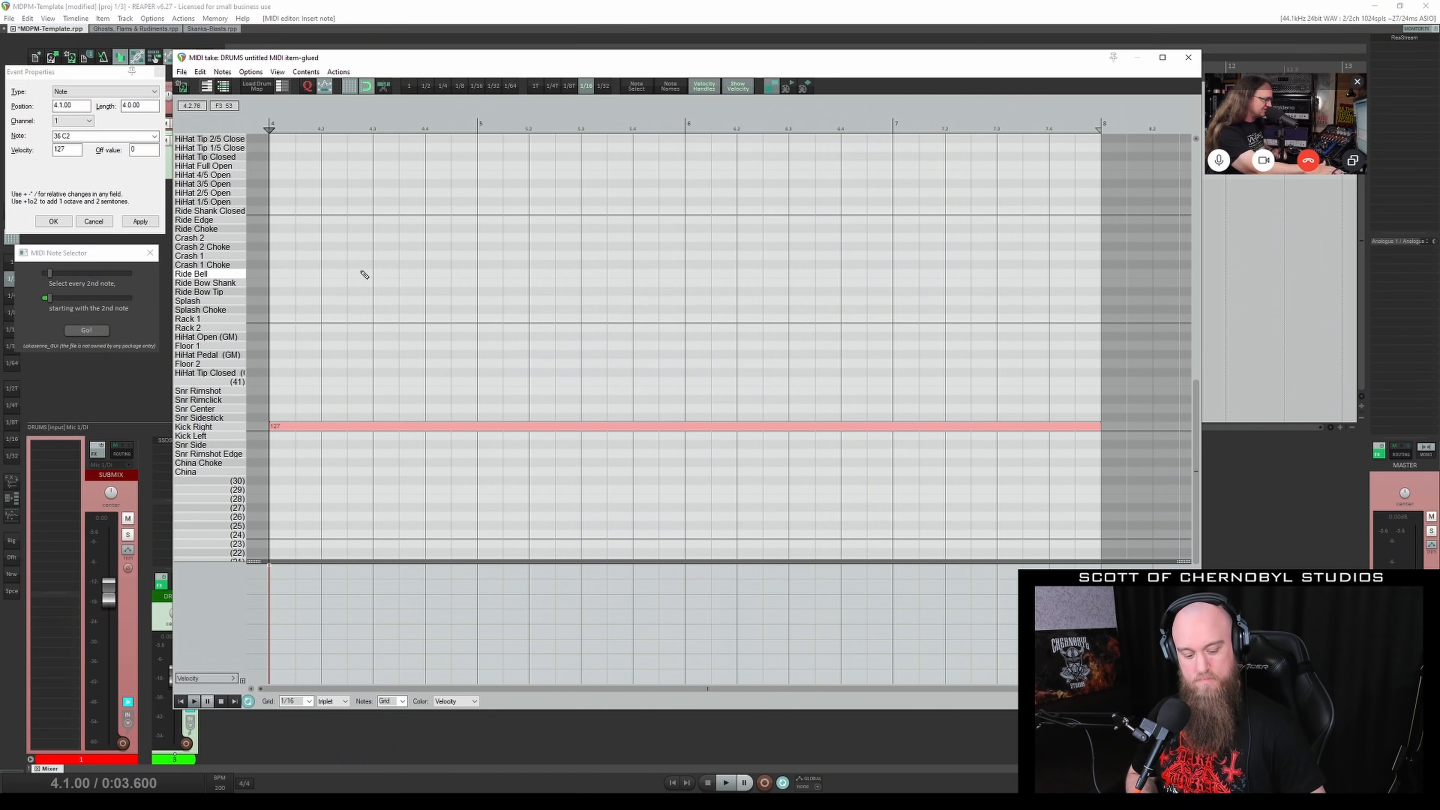
Set the grid to straight 1/16 and replace the kick note with consecutive one-beat notes on Snr Center, Rack 1, Rack 2 and Floor 1
key("t")
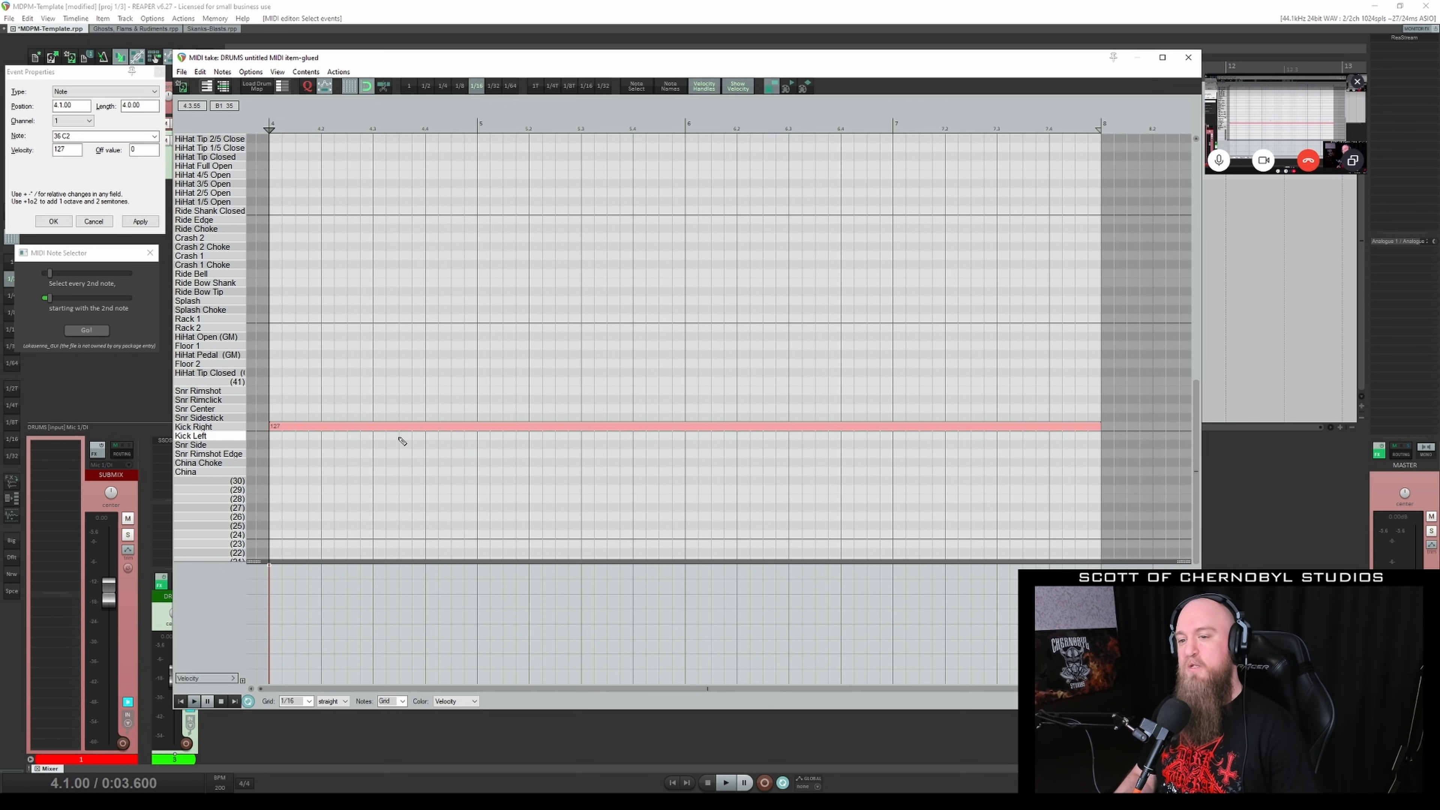
key("Delete")
mouse_move(276, 427)
left_mouse_down()
mouse_move(320, 429)
mouse_move(297, 409)
left_mouse_up()
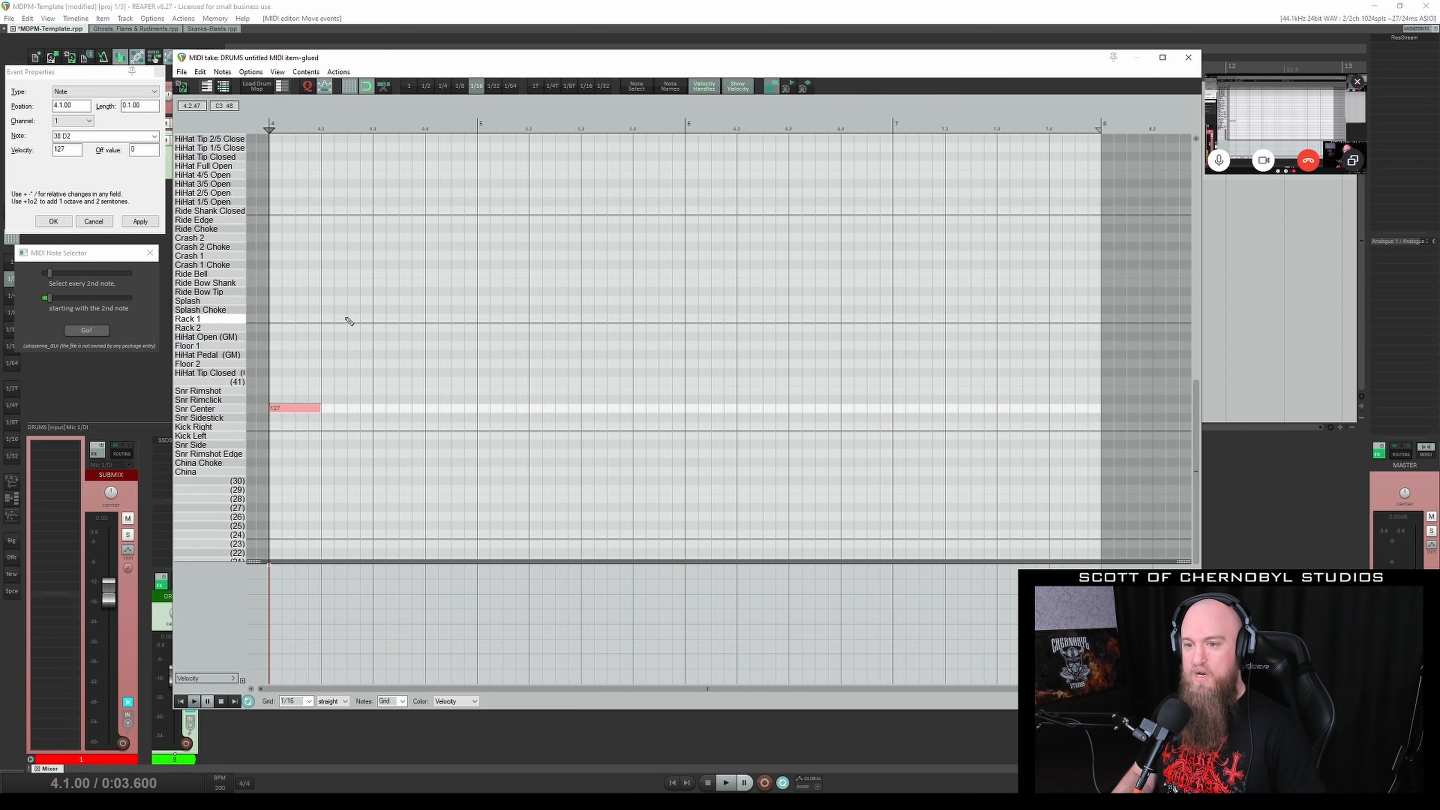
left_click(328, 318)
left_click(378, 329)
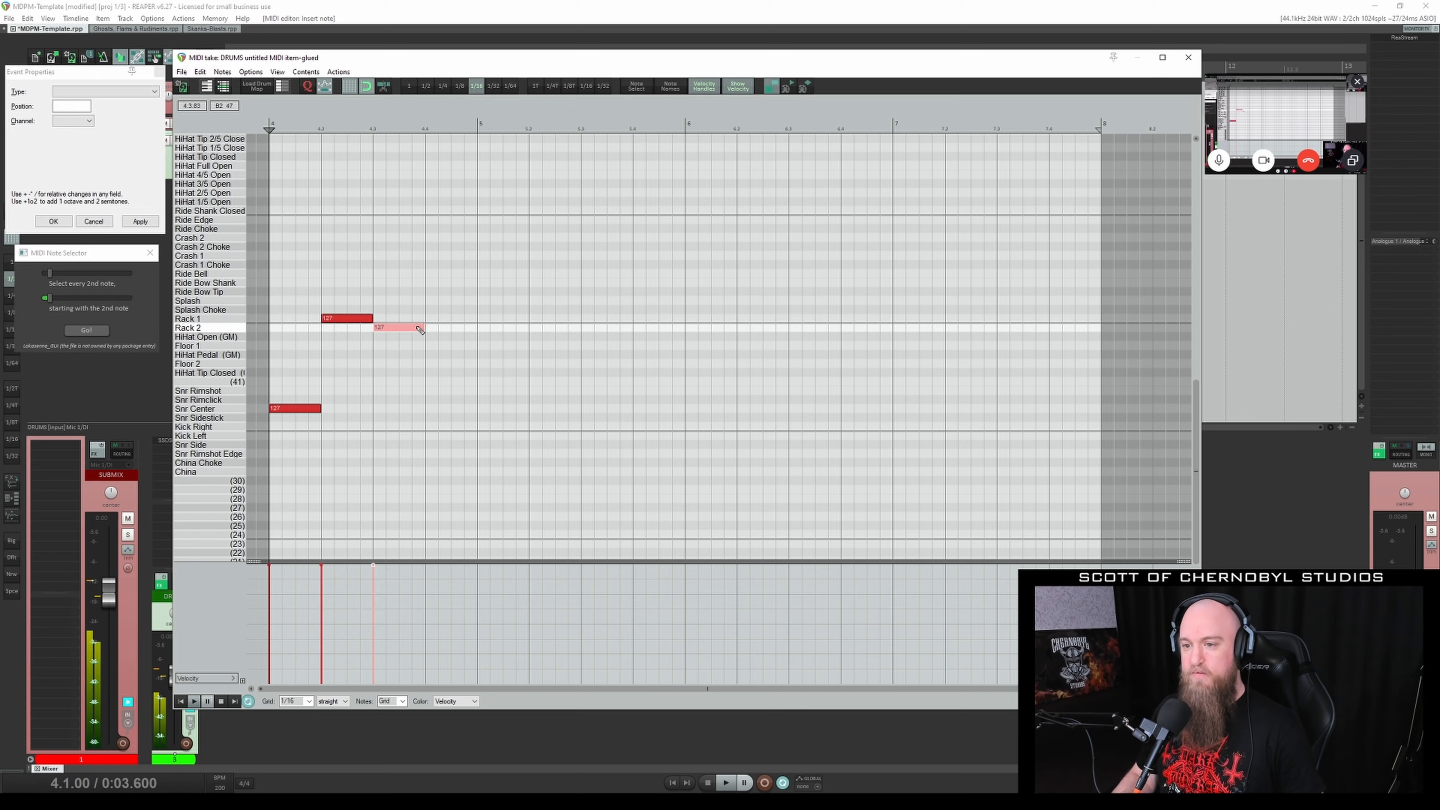
left_click(429, 346)
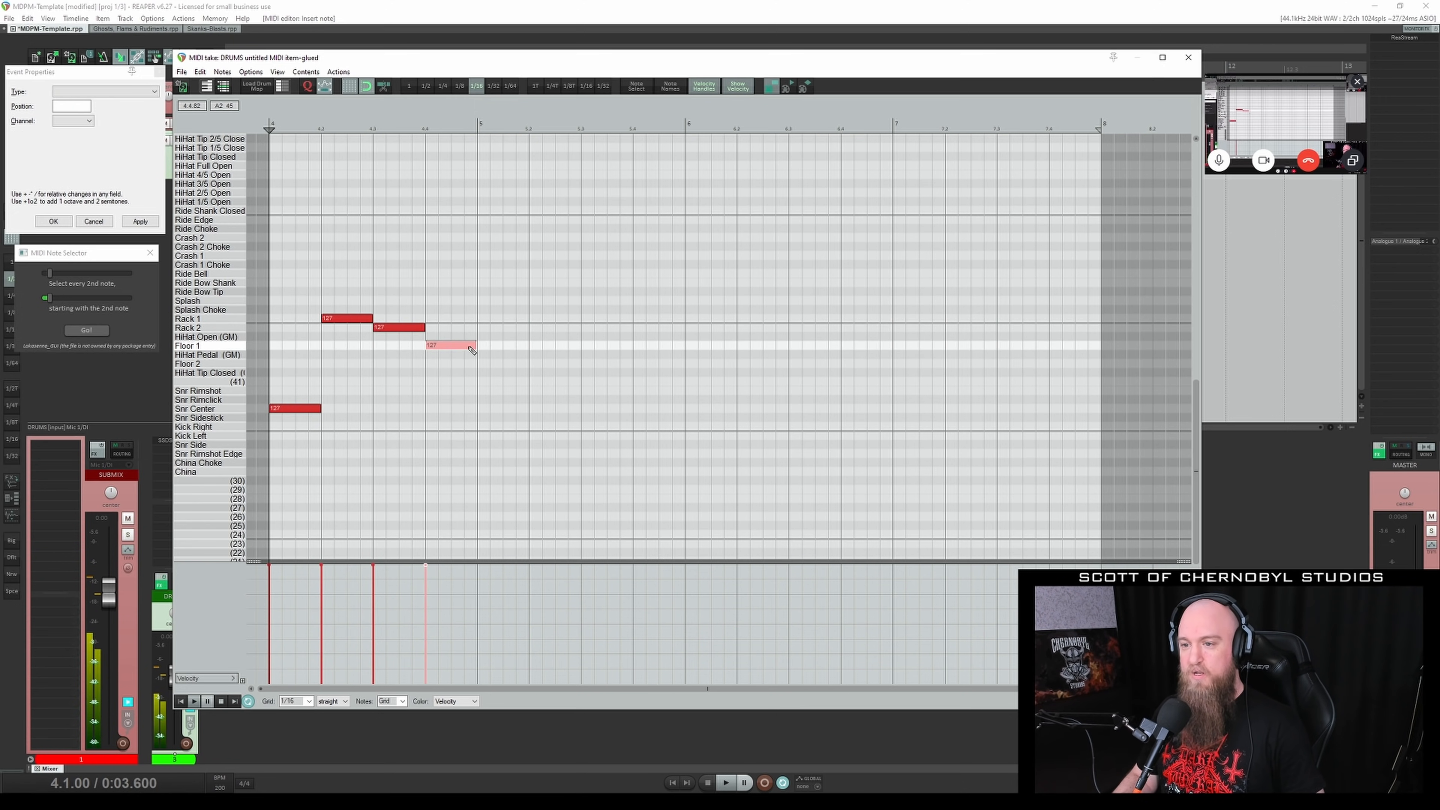
Try splitting all four one-beat notes on the 1/16 grid, and undo it
right_click(338, 269)
left_click_drag(337, 267, 293, 238)
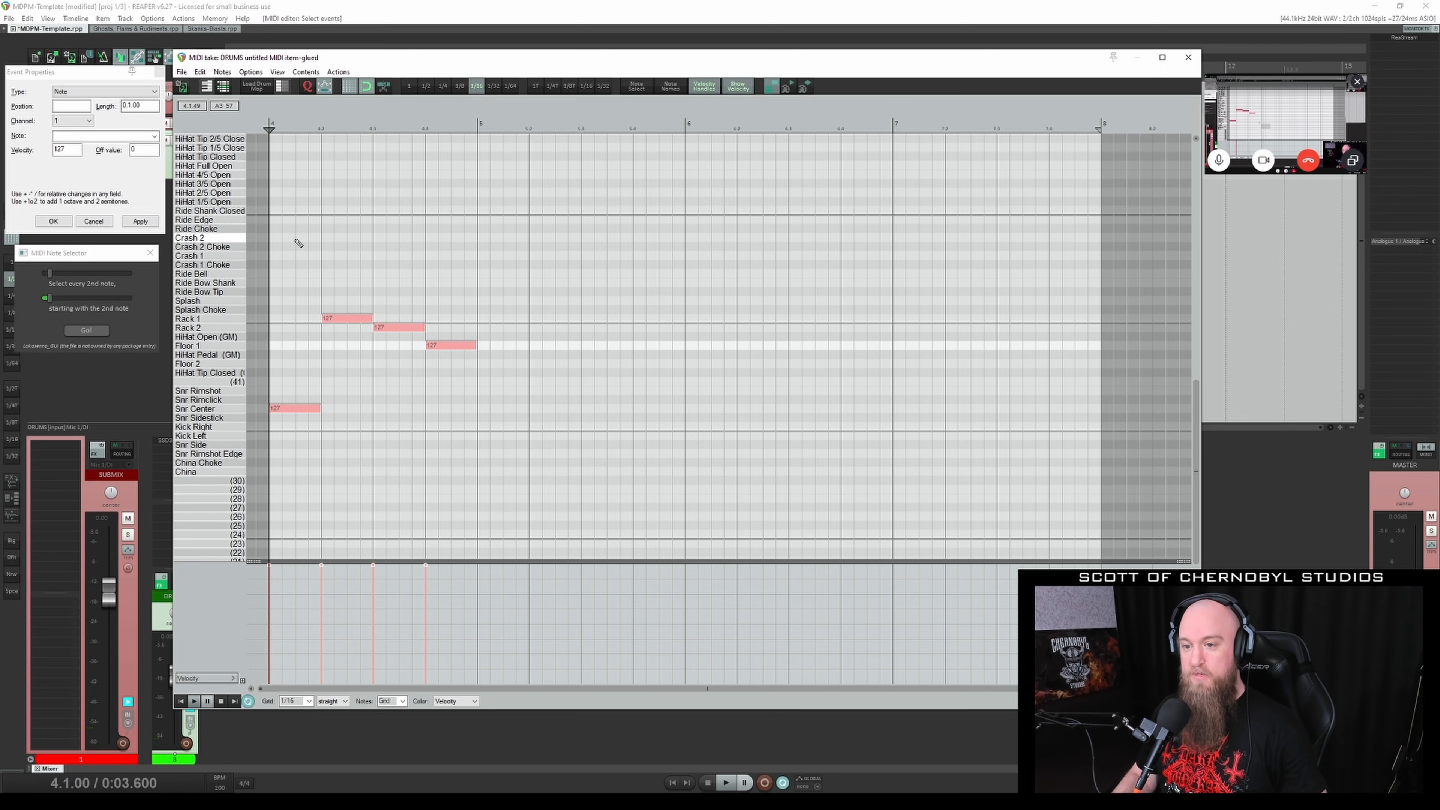
key("s")
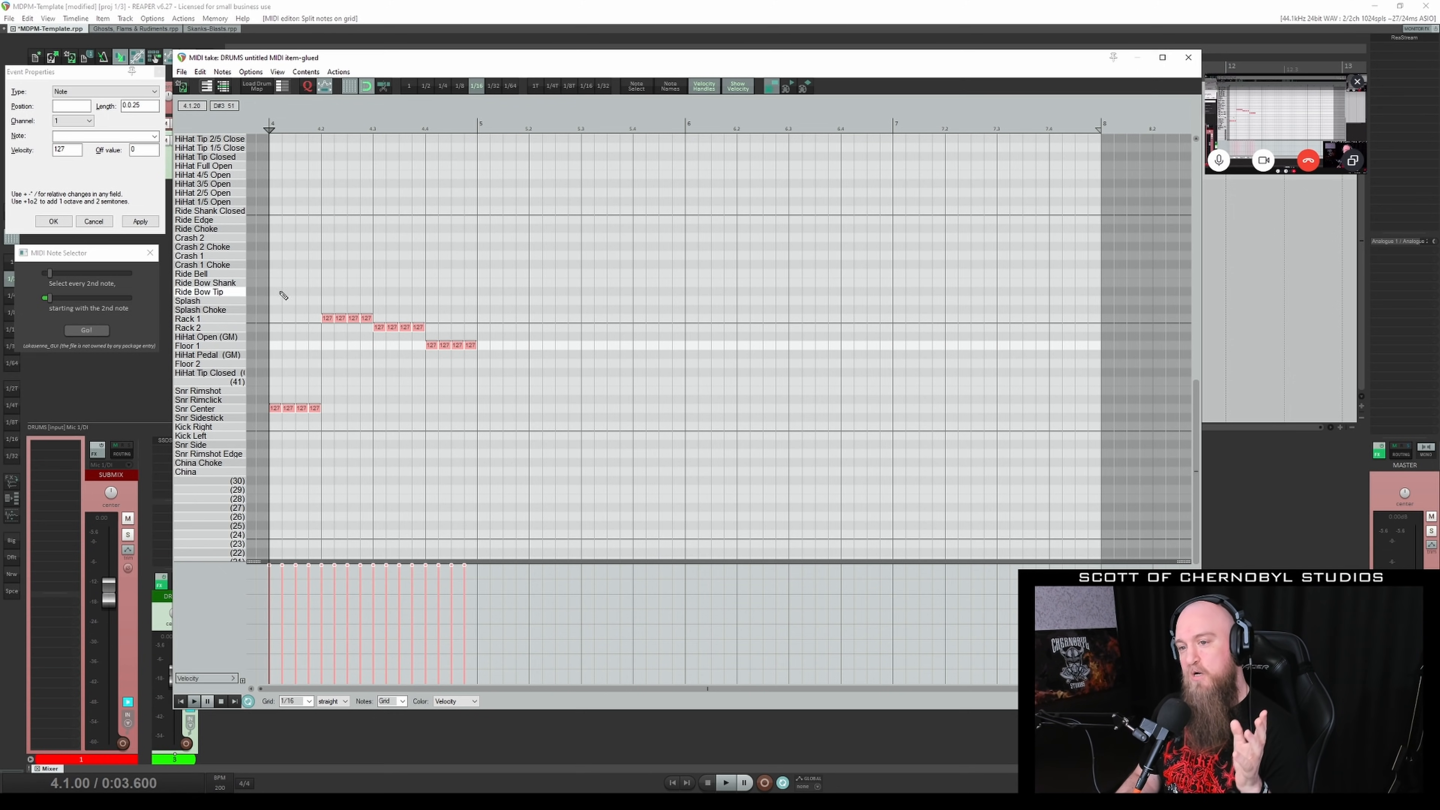
left_click_drag(279, 293, 355, 455)
mouse_move(380, 302)
left_mouse_down()
mouse_move(483, 393)
mouse_move(403, 308)
left_mouse_up()
key("ctrl+z")
key("ctrl+z")
key("ctrl+z")
Split the Snr Center and Rack 1 notes on the 1/16 grid, and the Rack 2 and Floor 1 notes on the 1/8 triplet grid
left_click_drag(264, 258, 347, 451)
key("s")
left_click_drag(393, 293, 478, 397)
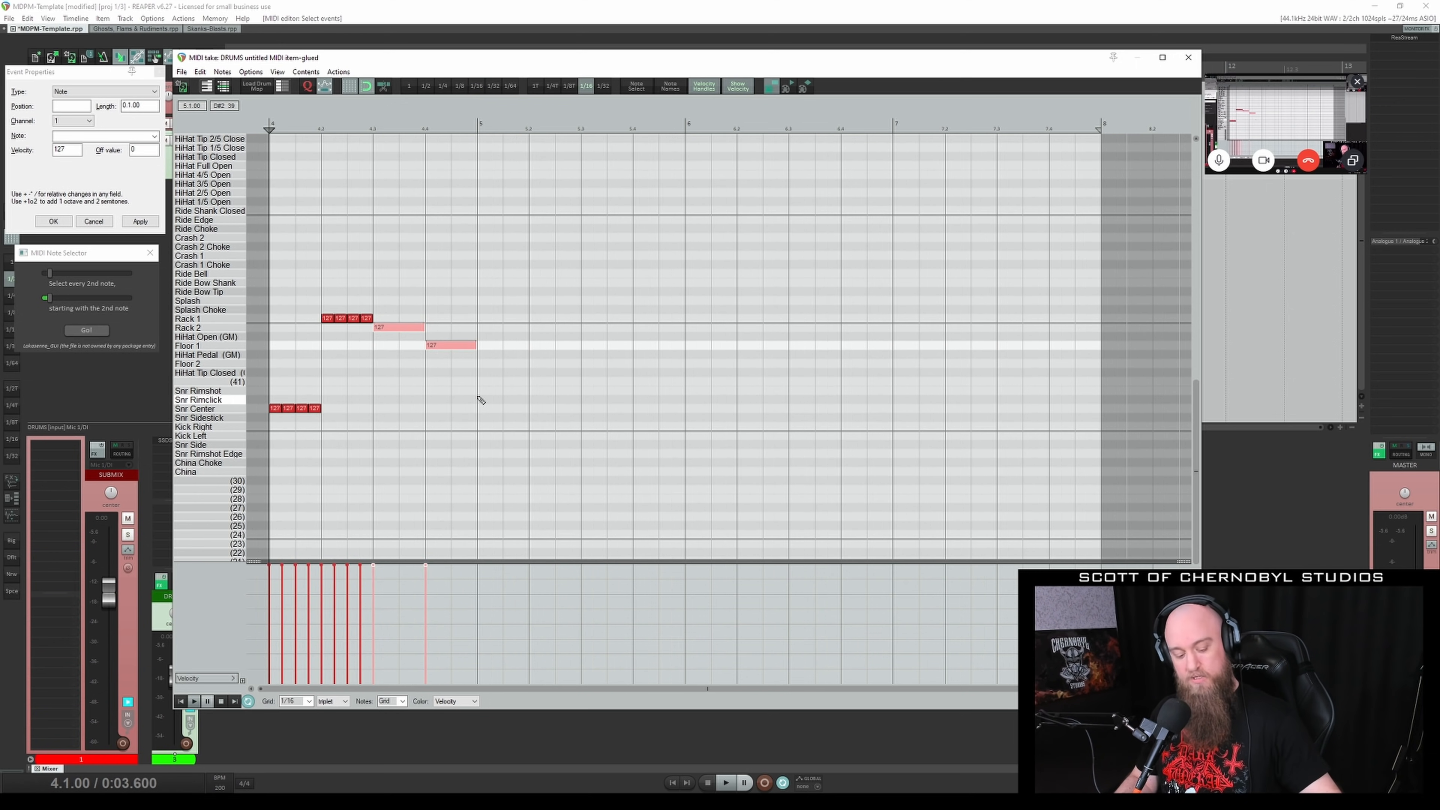
key("8")
key("s")
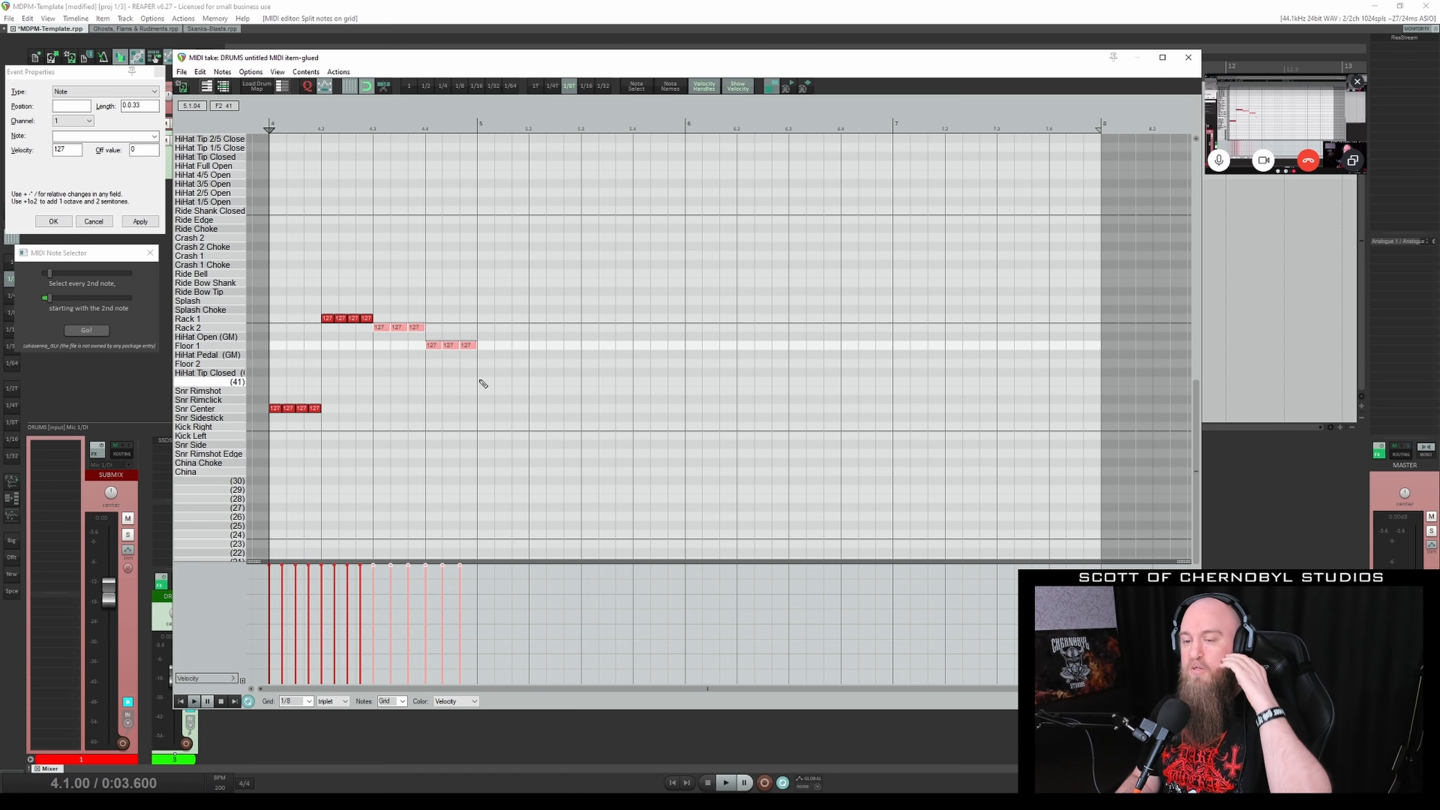
Play back the drum fill from measure 4 and change the project tempo
key("space")
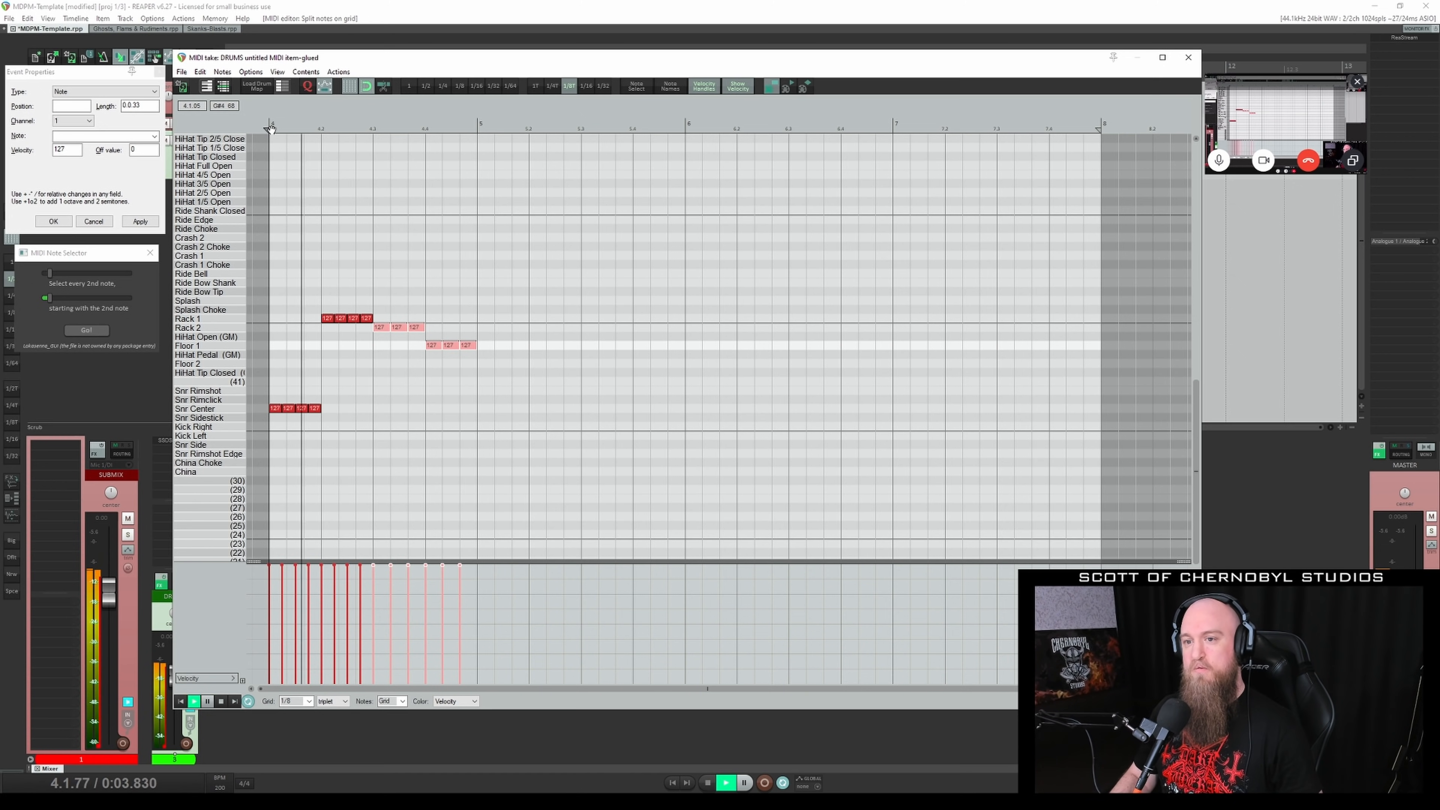
key("space")
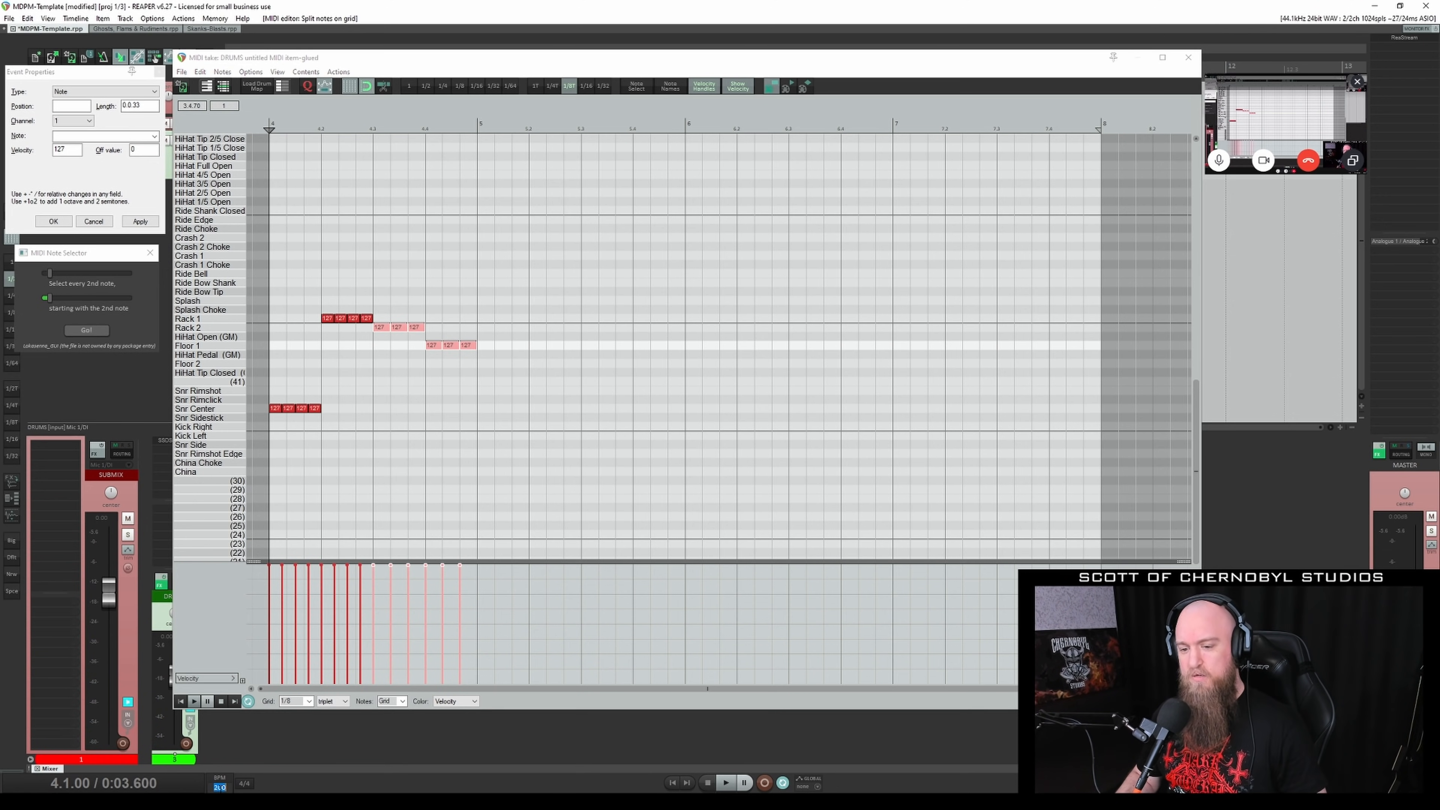
key("Return")
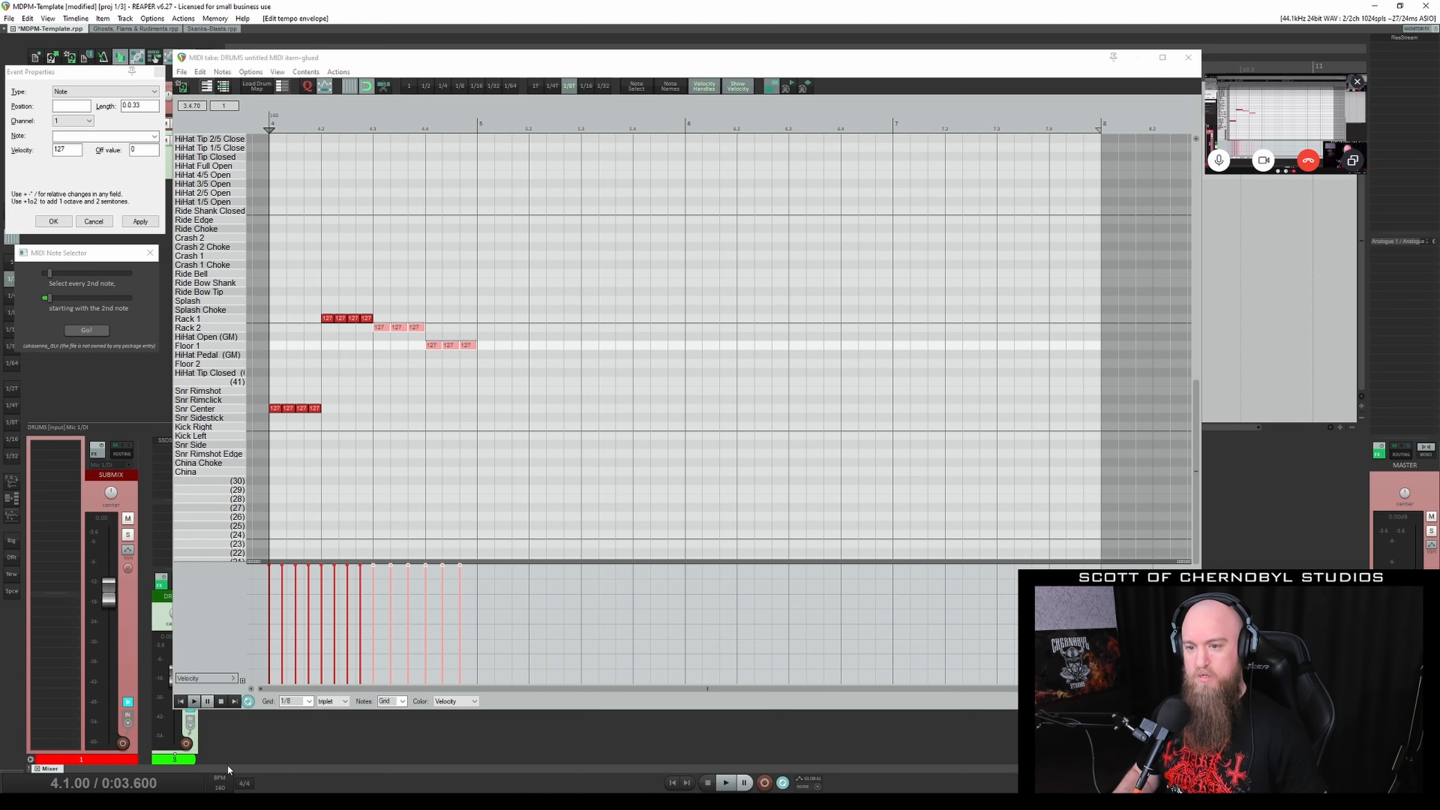
Select all notes of the snare and tom fill and set their velocity to 113
left_click_drag(272, 263, 501, 457)
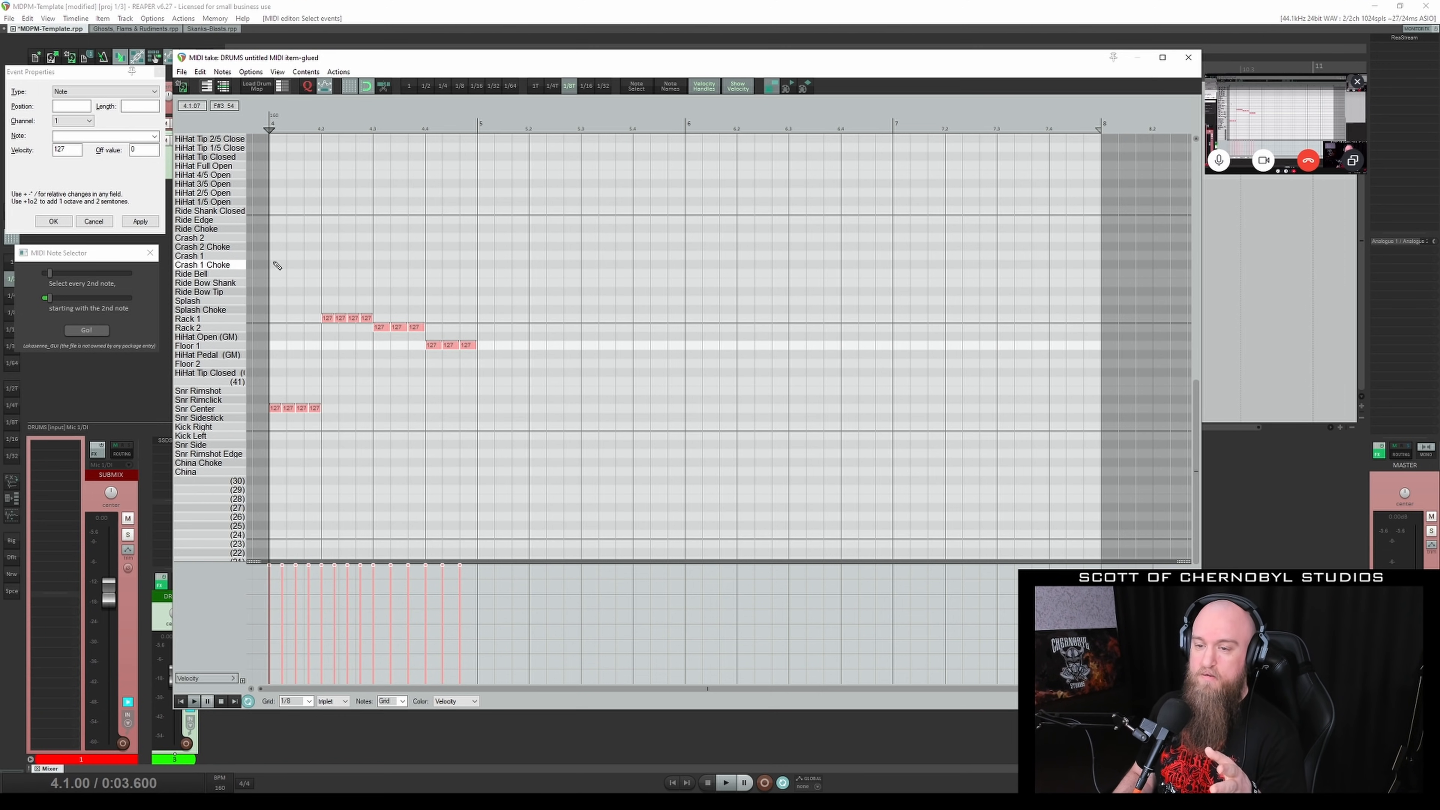
left_click_drag(274, 256, 573, 465)
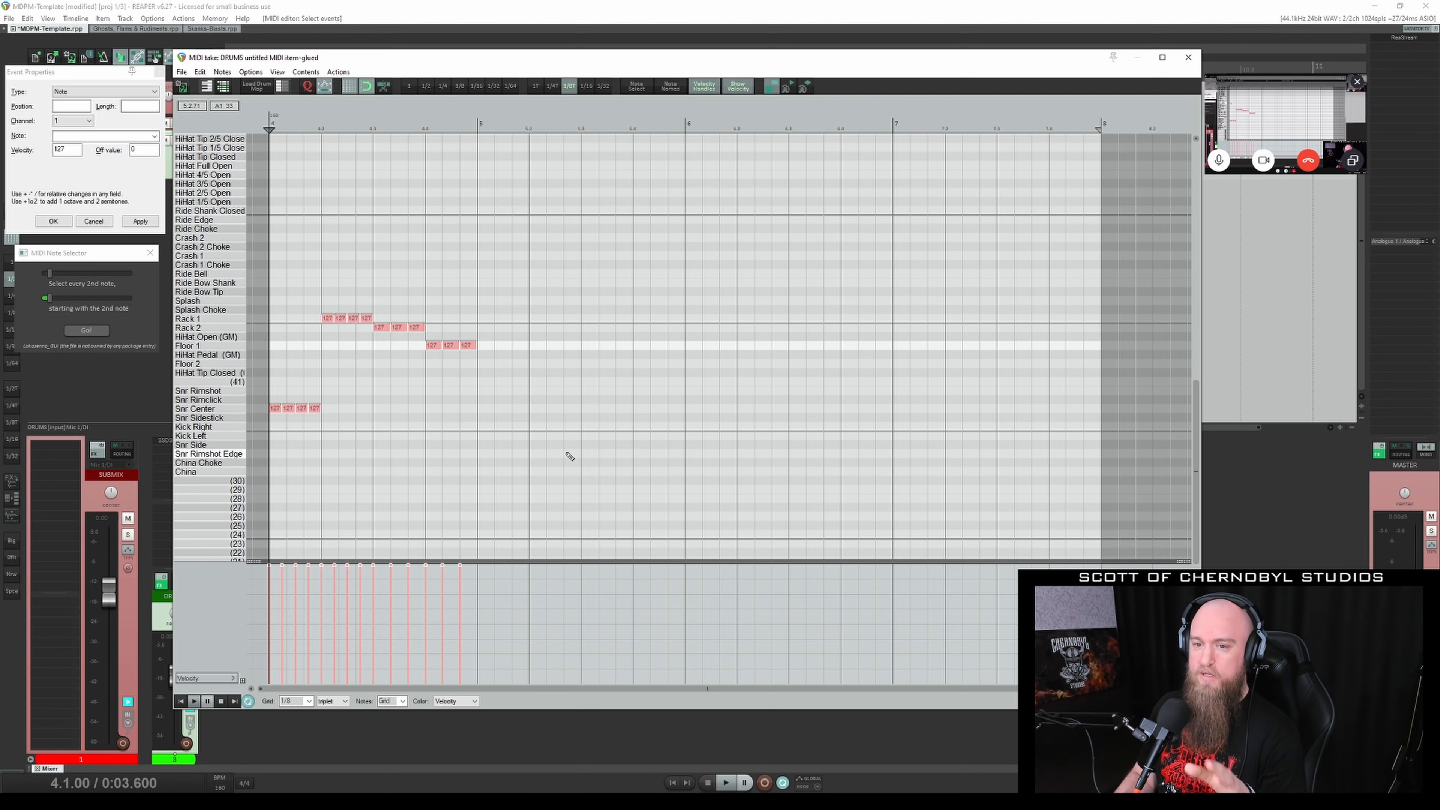
left_click(90, 330)
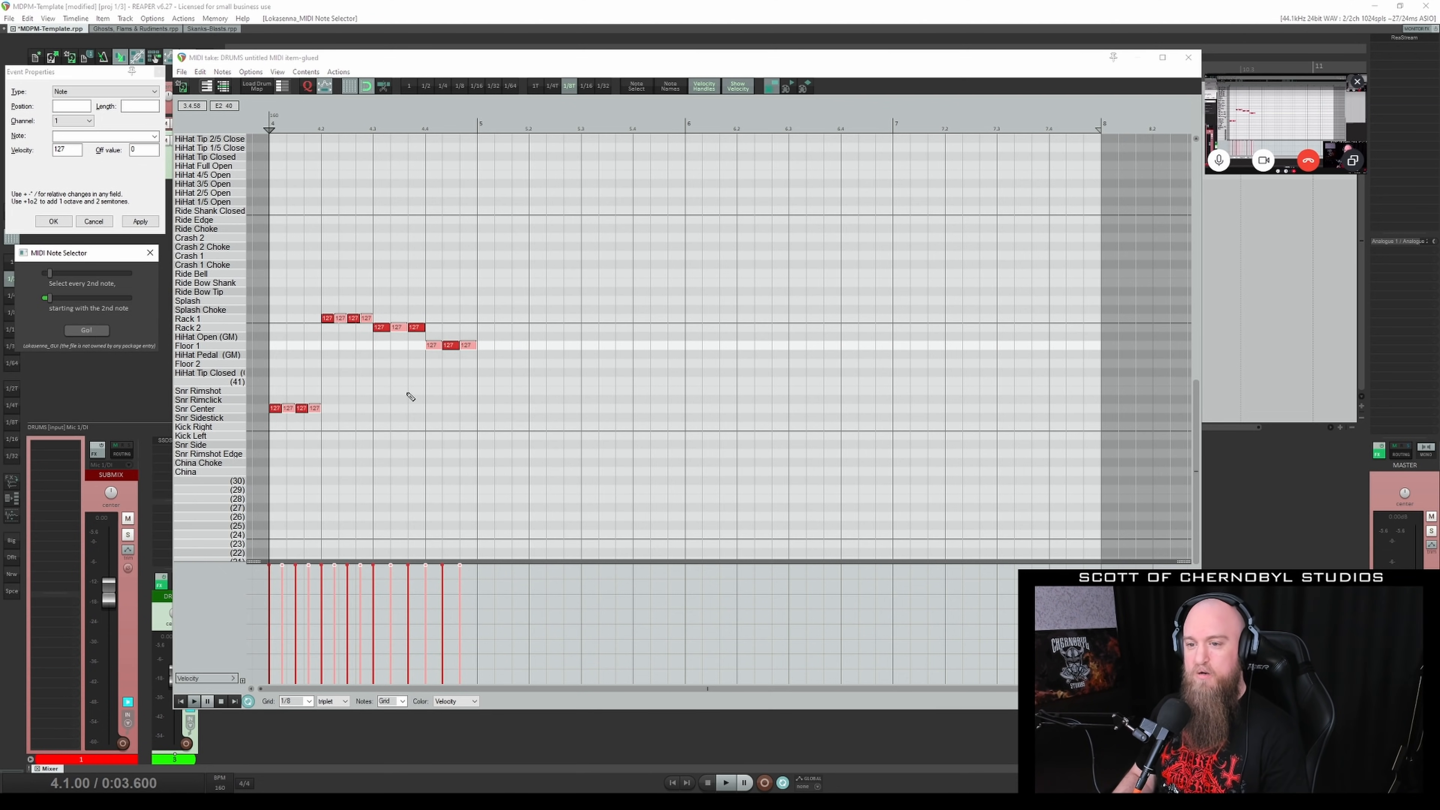
left_click(278, 265)
left_click_drag(70, 150, 2, 148)
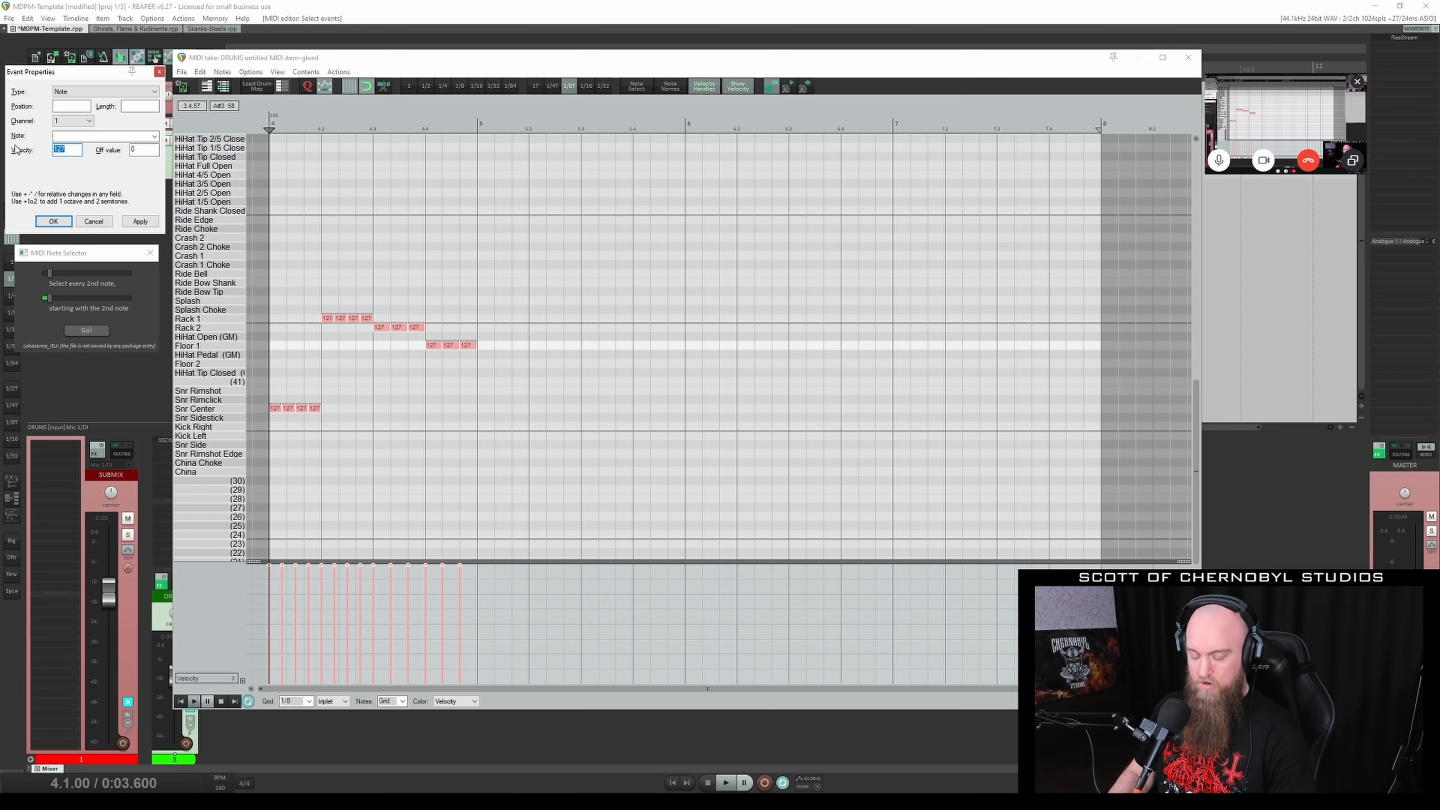
left_click(150, 222)
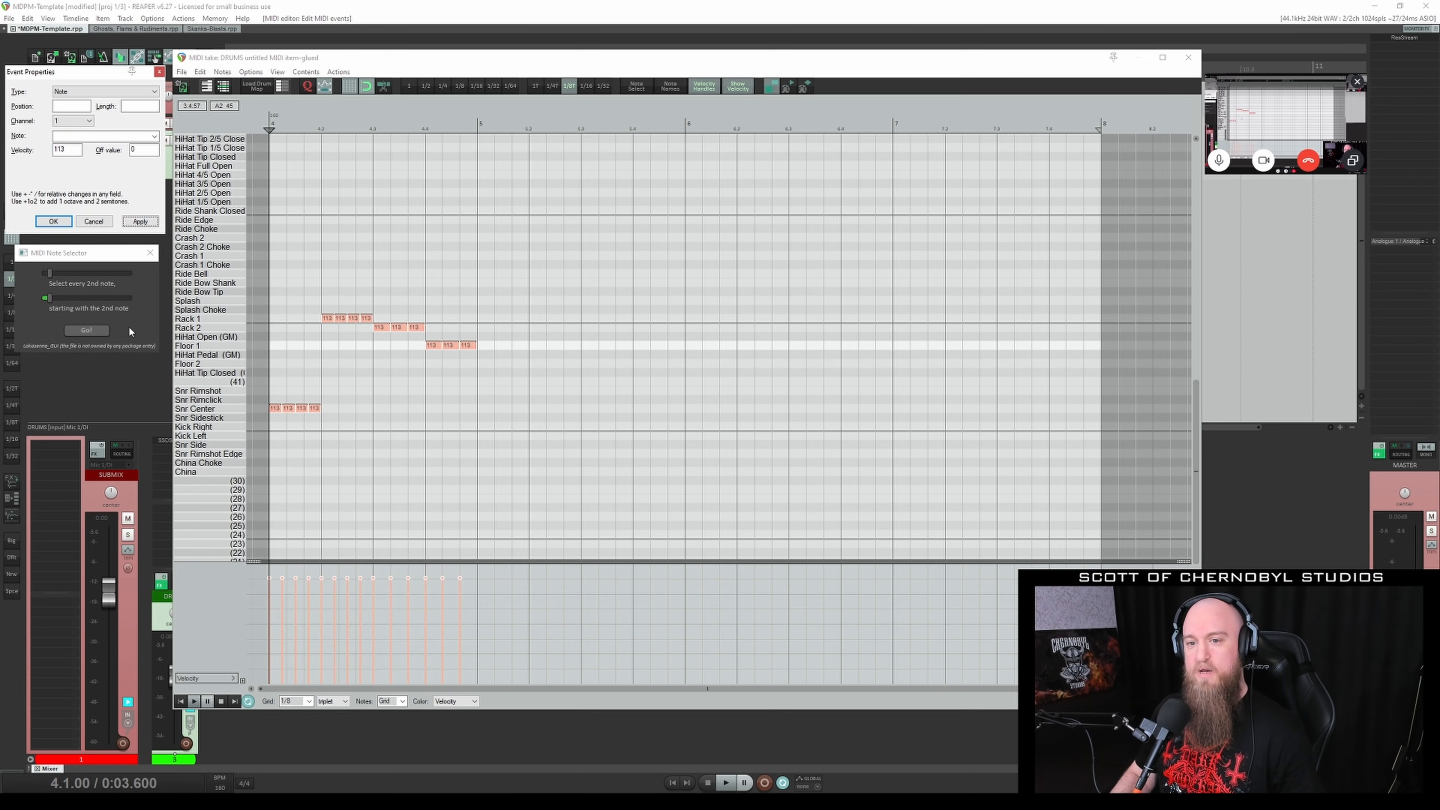
Select every 2nd note of the fill starting with the 2nd, set its velocity to 93, and play the result
left_click(106, 328)
left_click(106, 327)
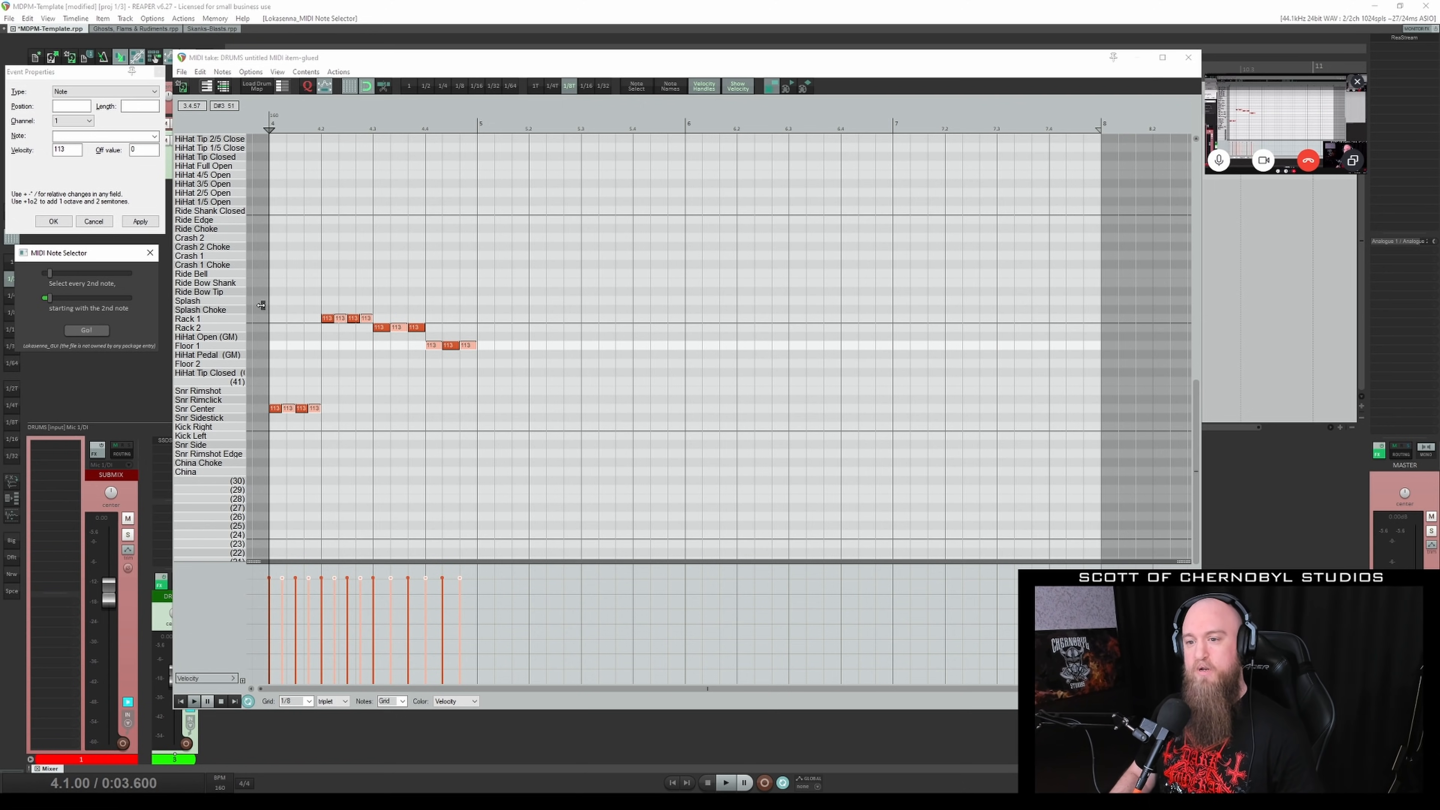
left_click_drag(69, 151, 6, 152)
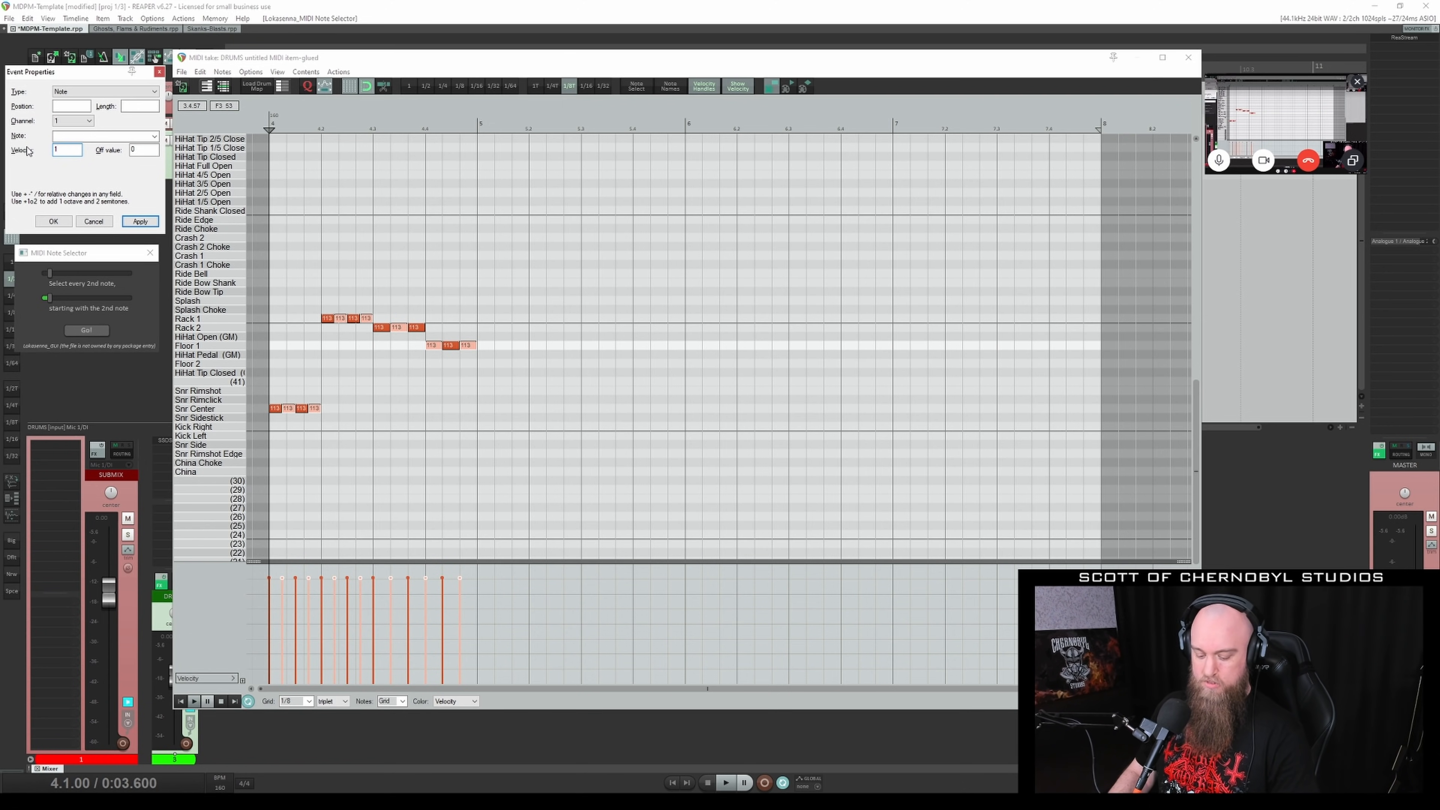
left_click(139, 220)
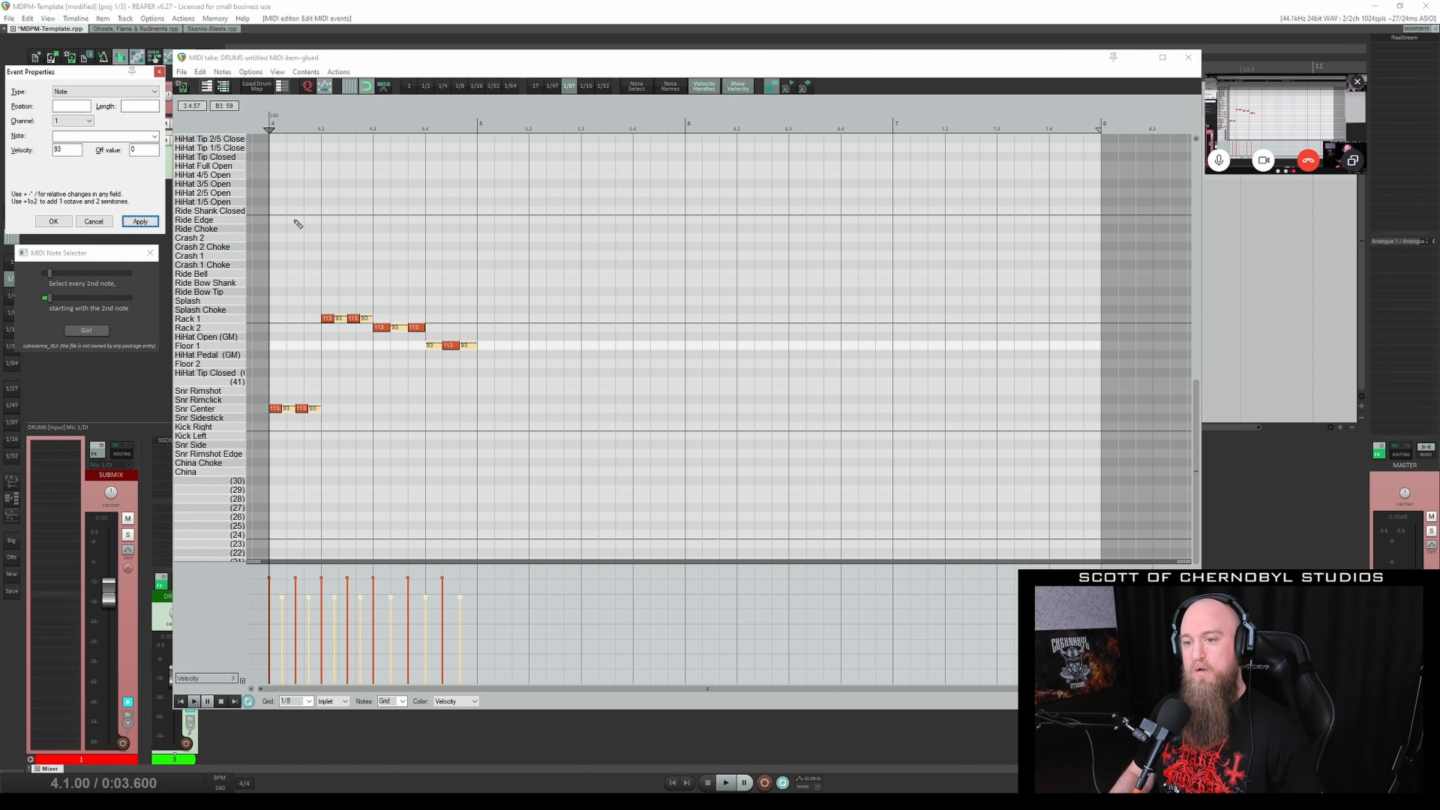
key("space")
key("space")
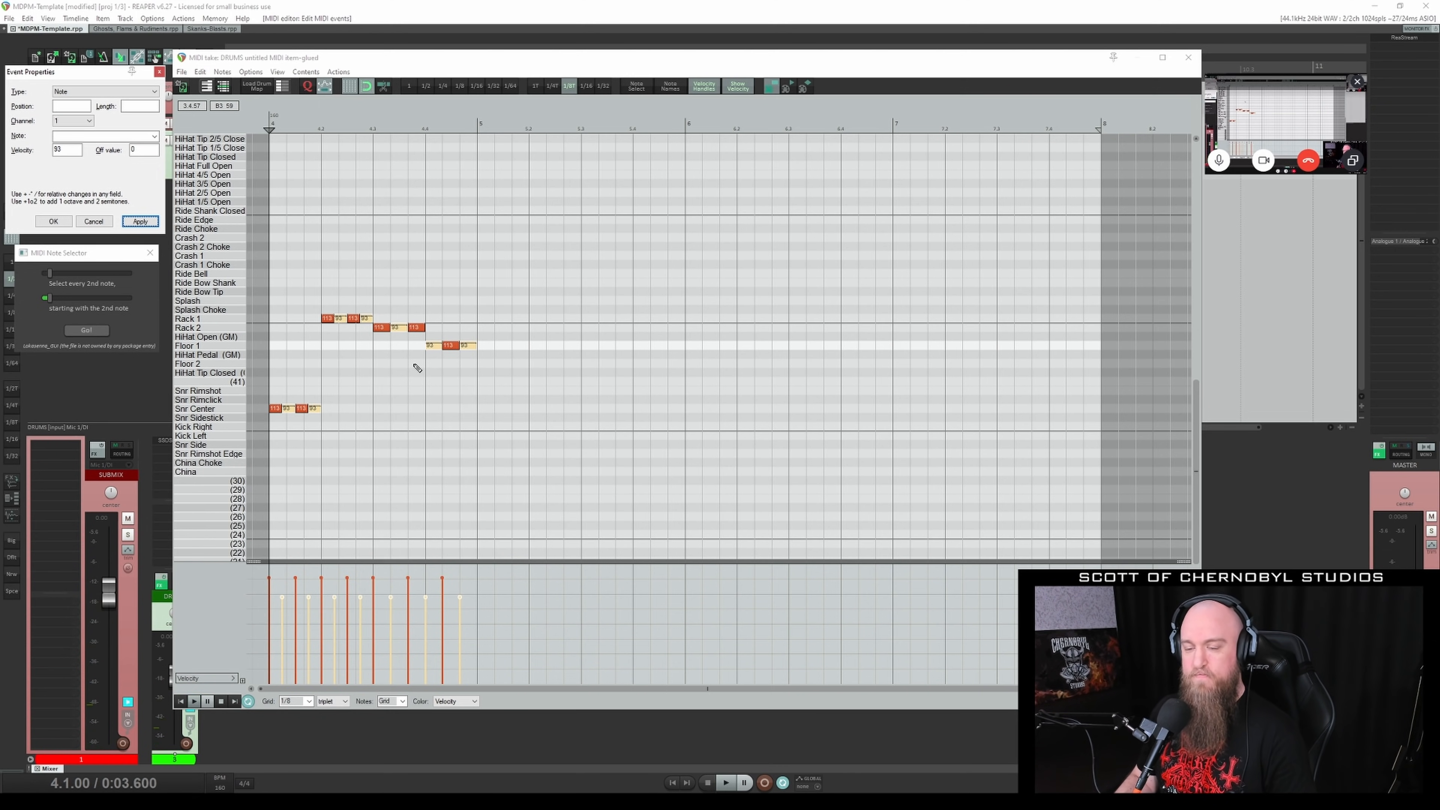
Humanize the whole fill with timing 10%, velocity 0% and timing bias 5%, and play it back
left_click_drag(547, 474, 608, 481)
key("h")
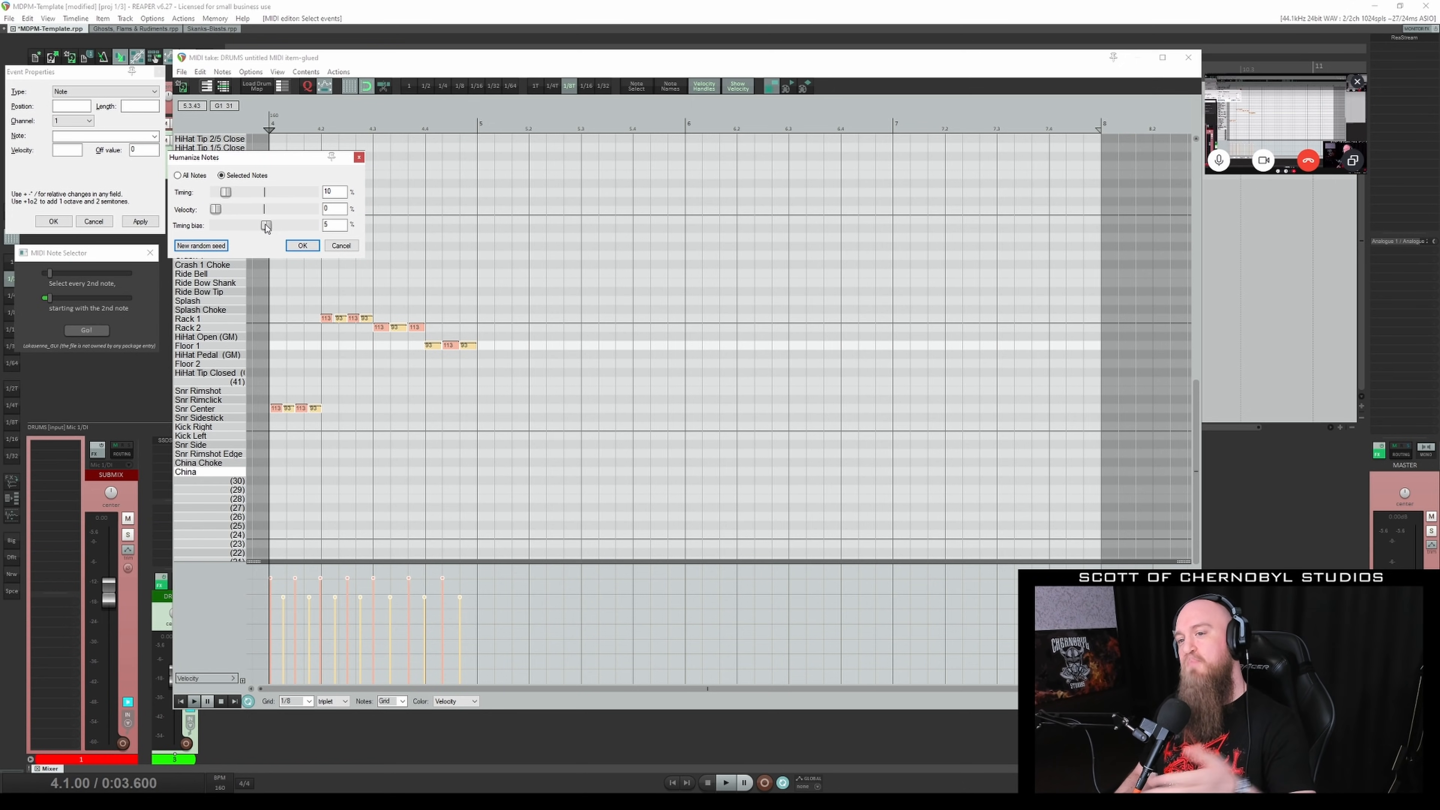
left_click_drag(266, 227, 263, 228)
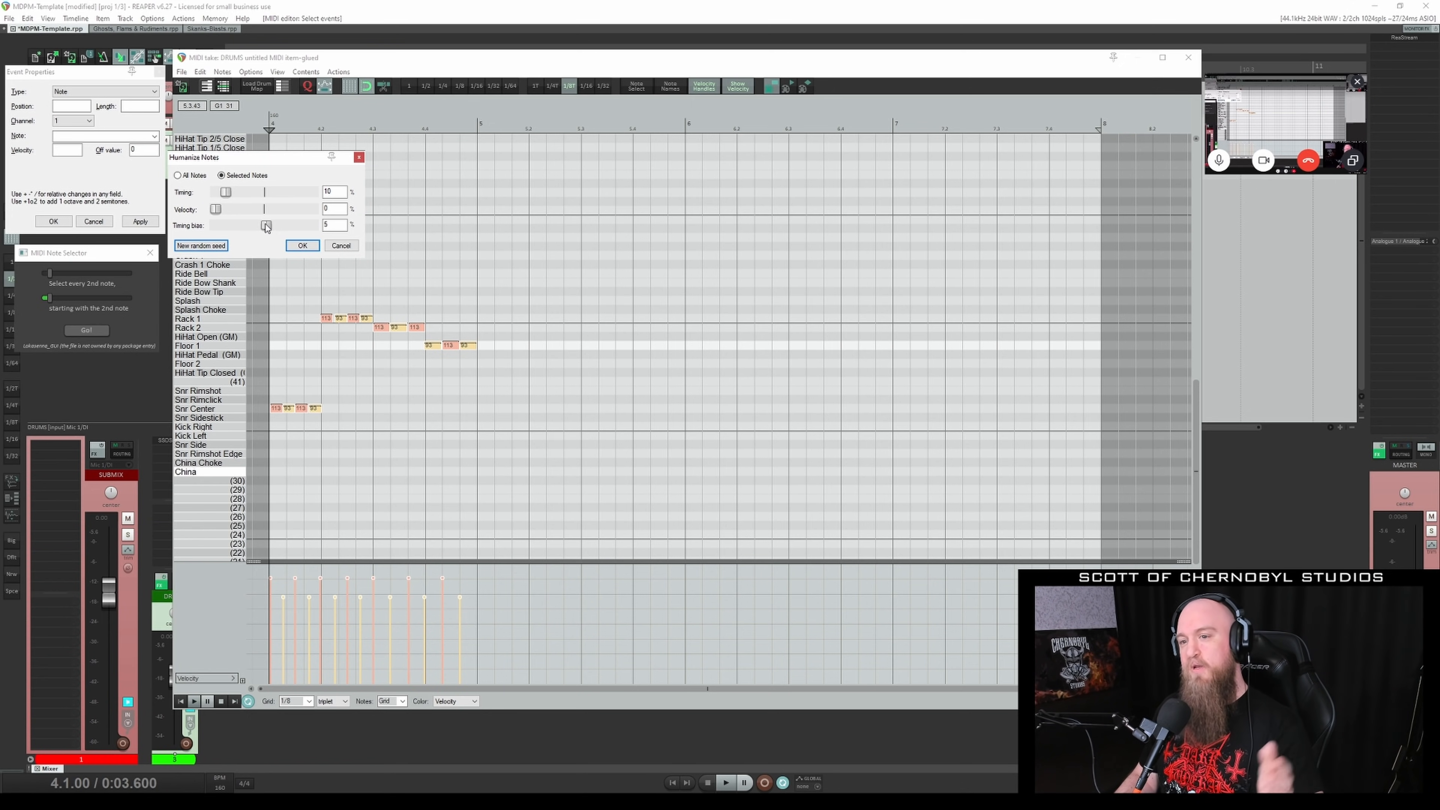
left_click(297, 248)
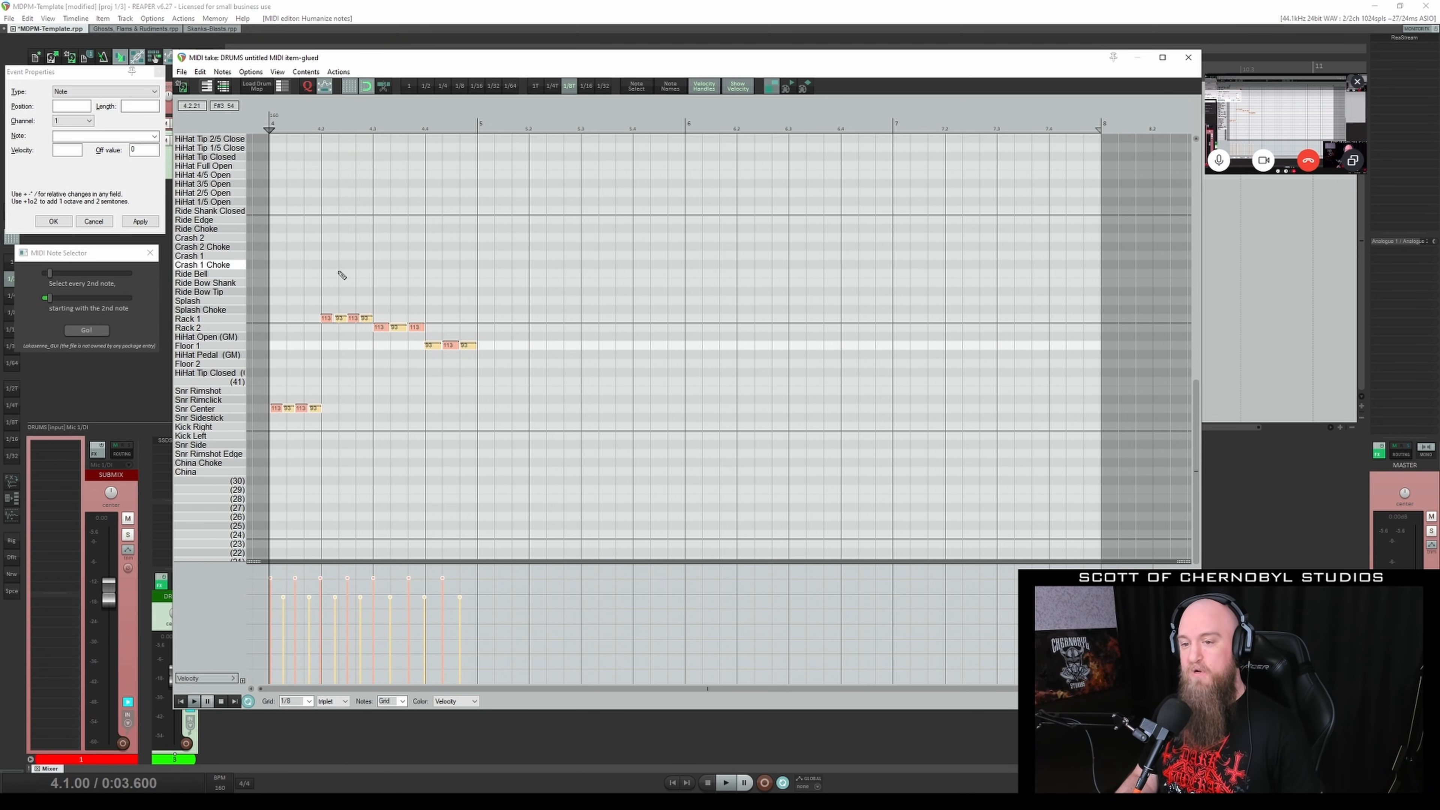
key("space")
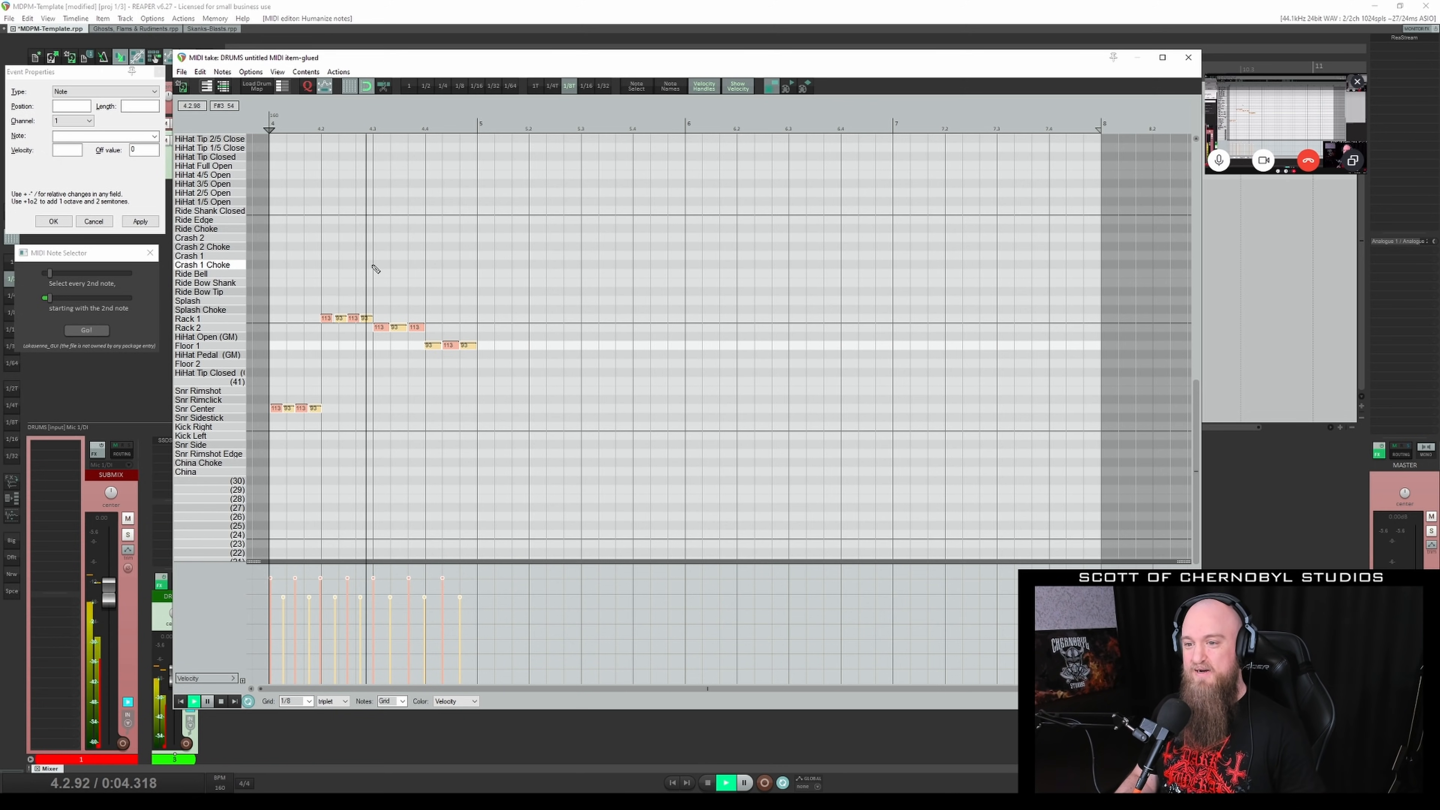
key("space")
Try humanizing all the fill notes with timing 13% and velocity 12%, and cancel the change
left_click_drag(286, 264, 609, 459)
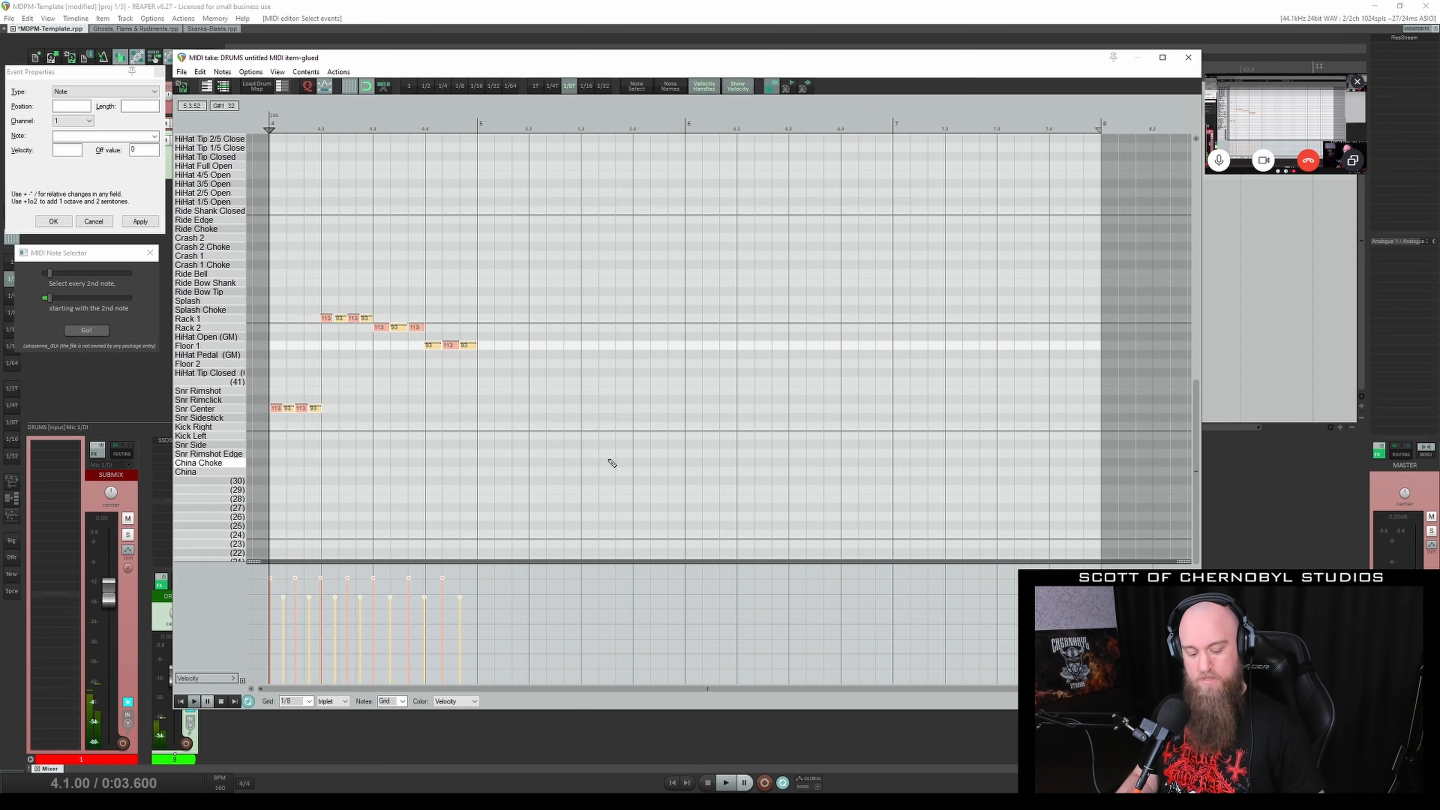
key("h")
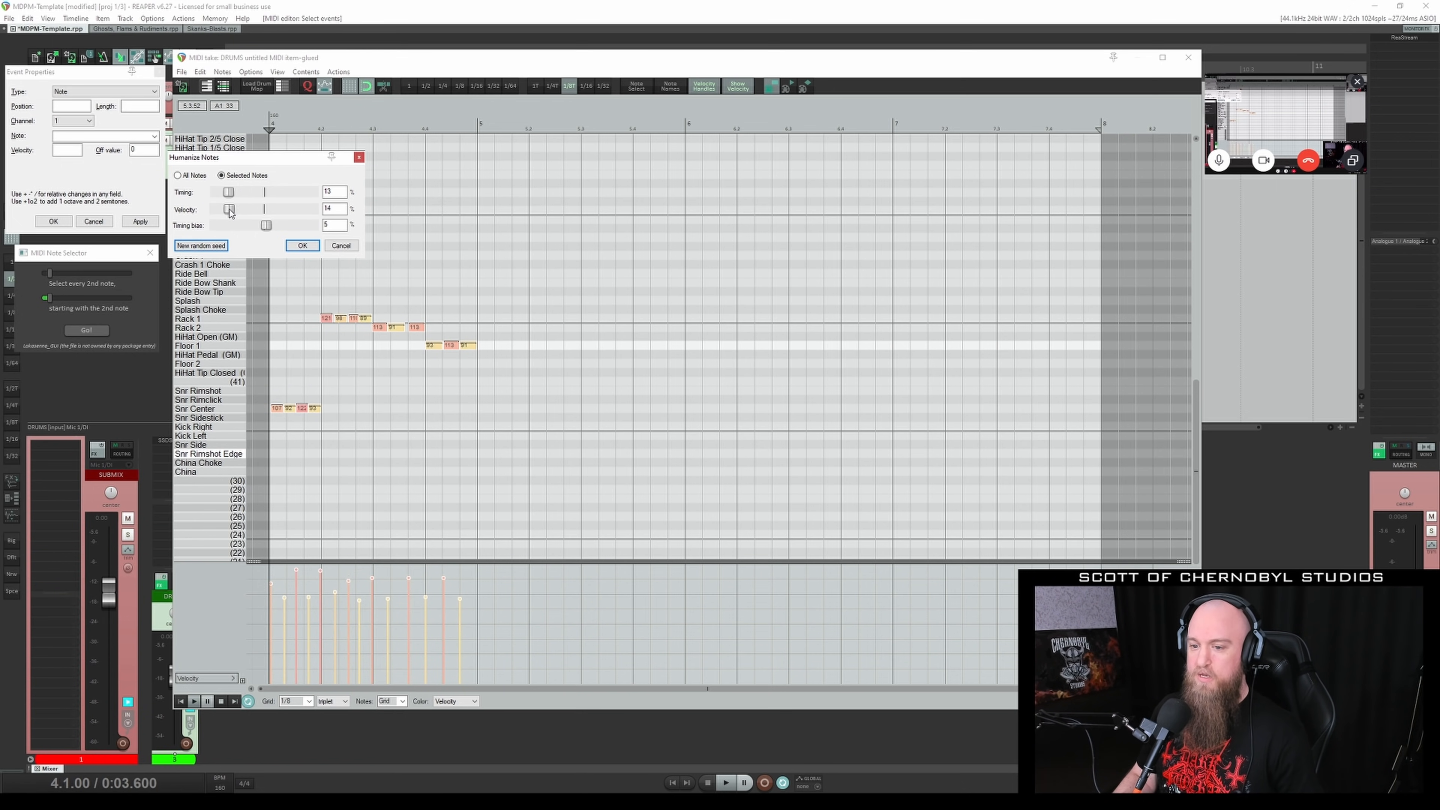
left_click_drag(272, 567, 540, 638)
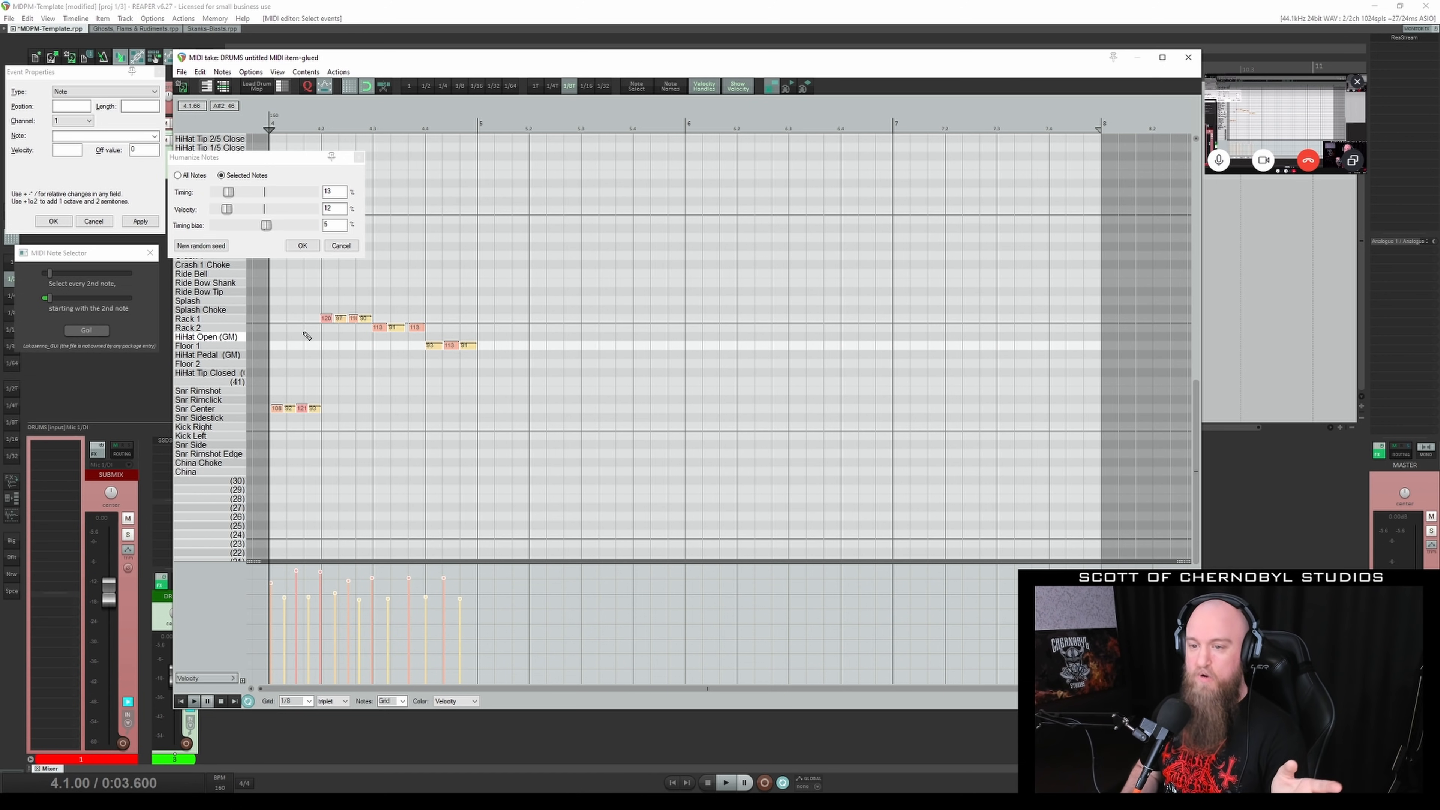
left_click(344, 246)
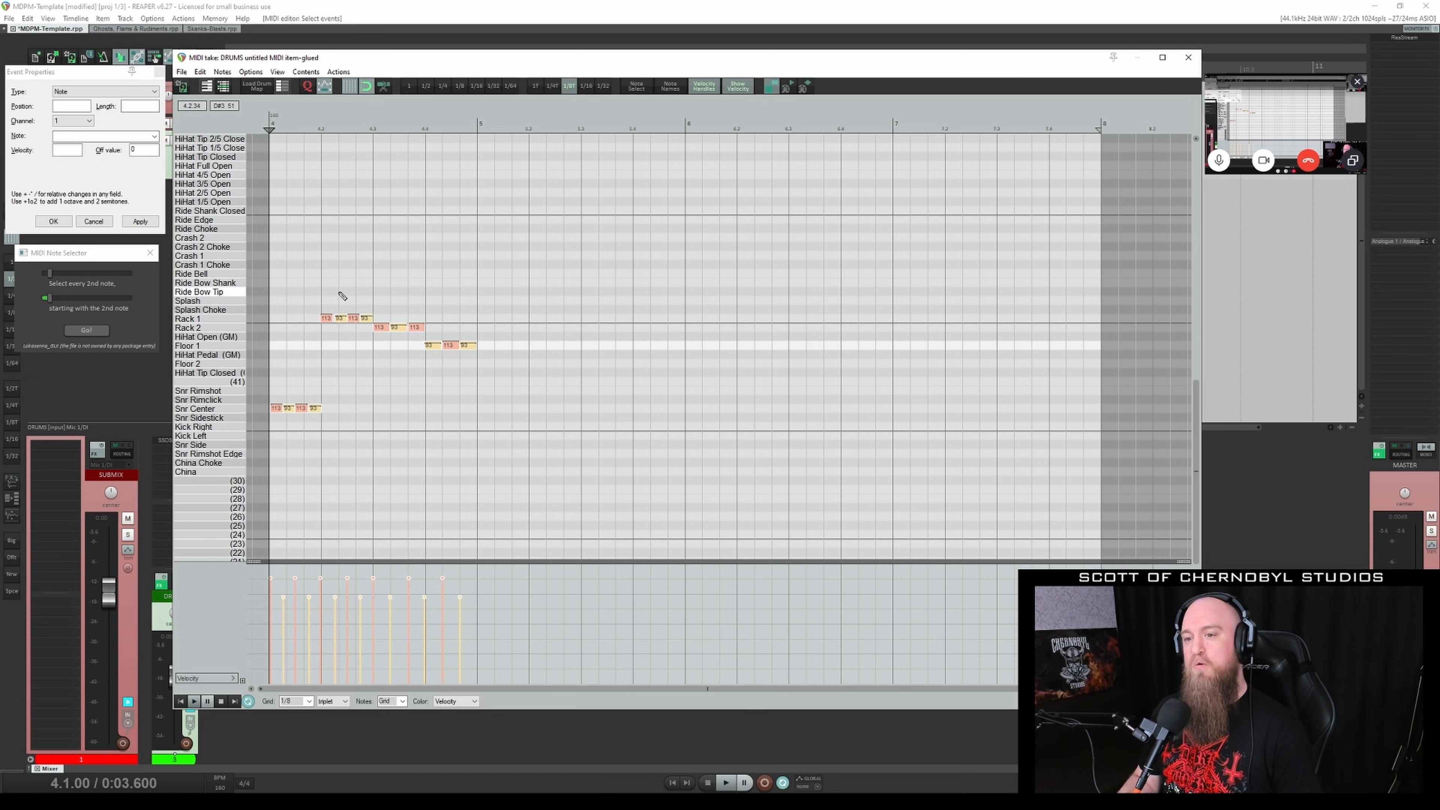
Humanize the timing of the selected fill notes once more and audition the fill
key("h")
left_click(301, 245)
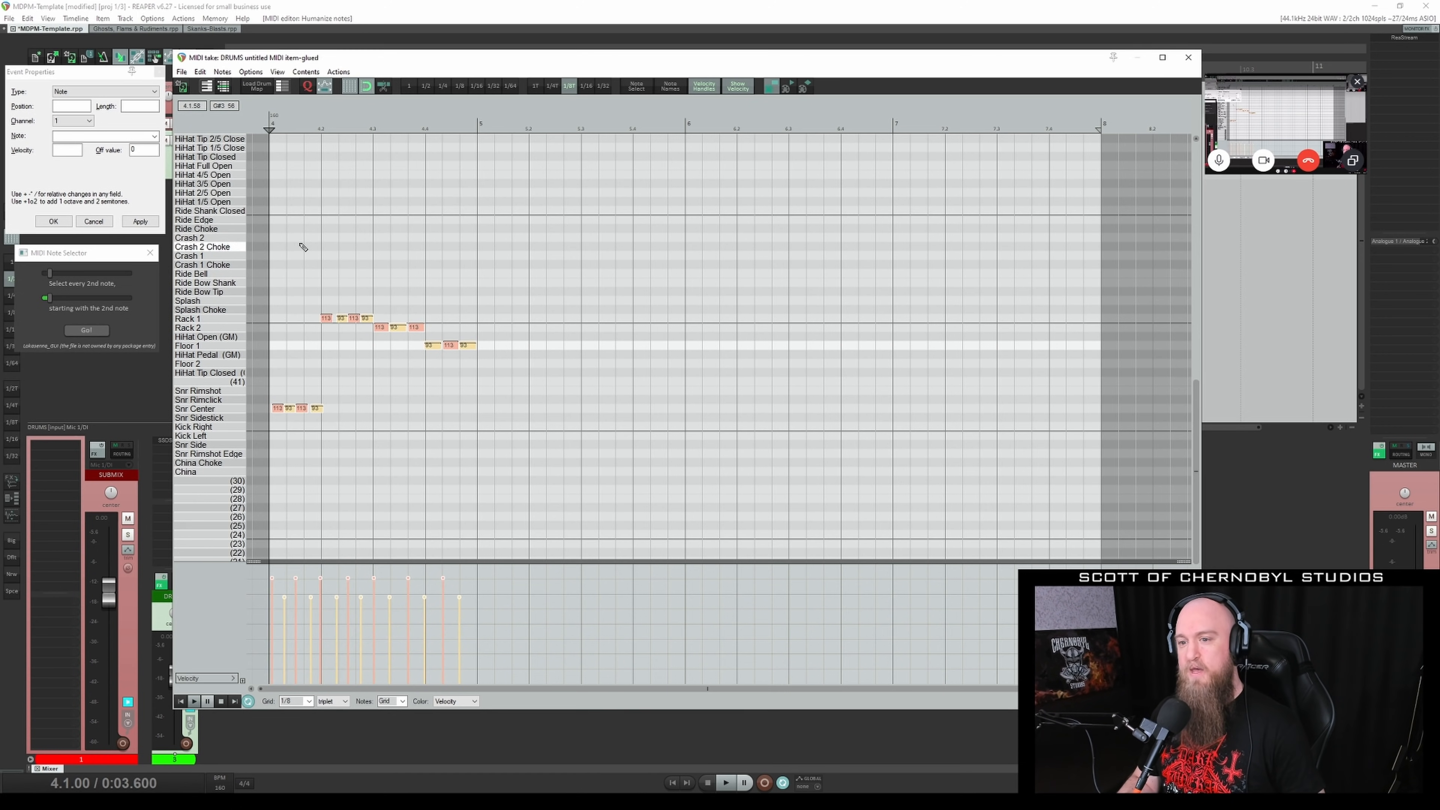
key("space")
key("space")
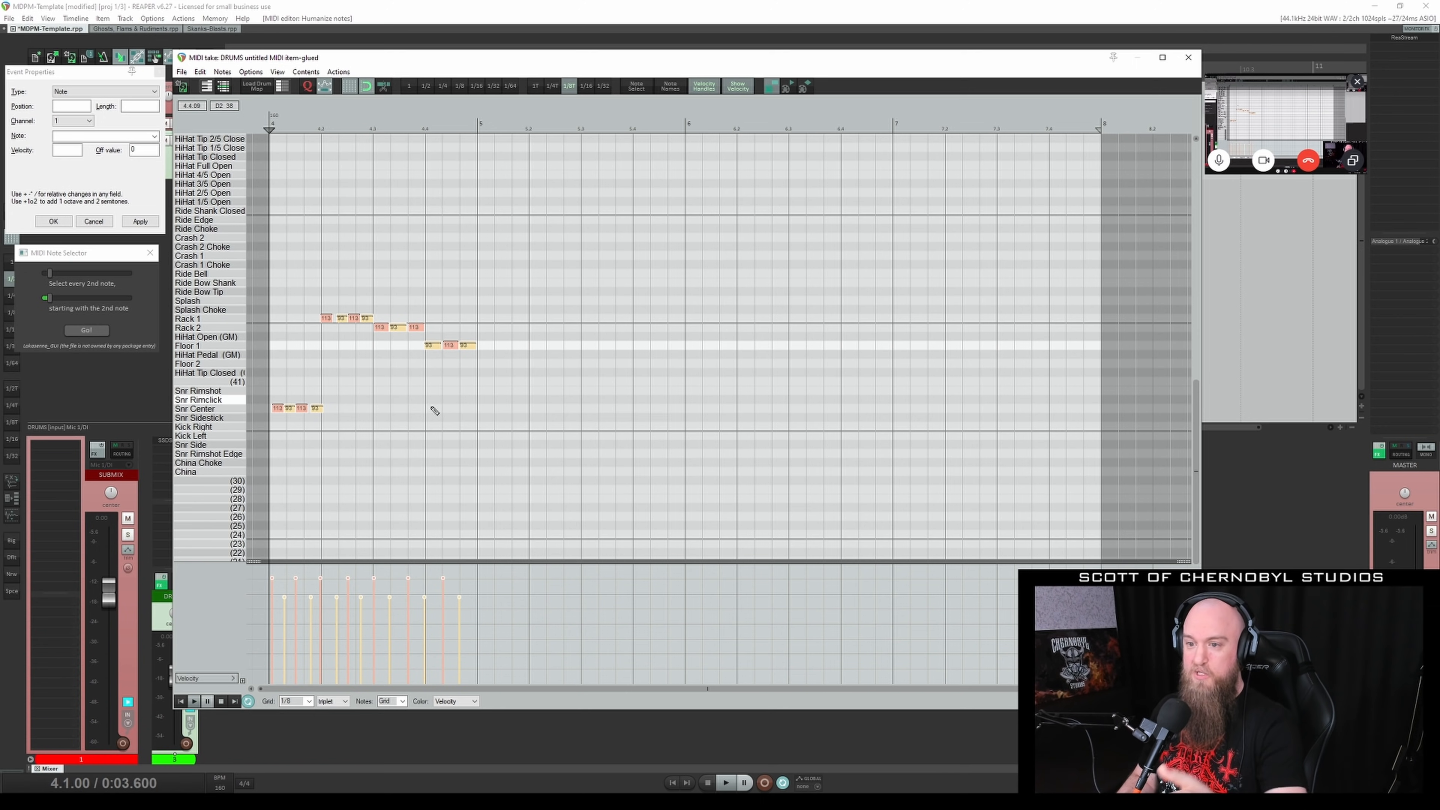
Play back the humanized snare and tom fill at a closer view, and stop playback
scroll(375, 344, "up", 4)
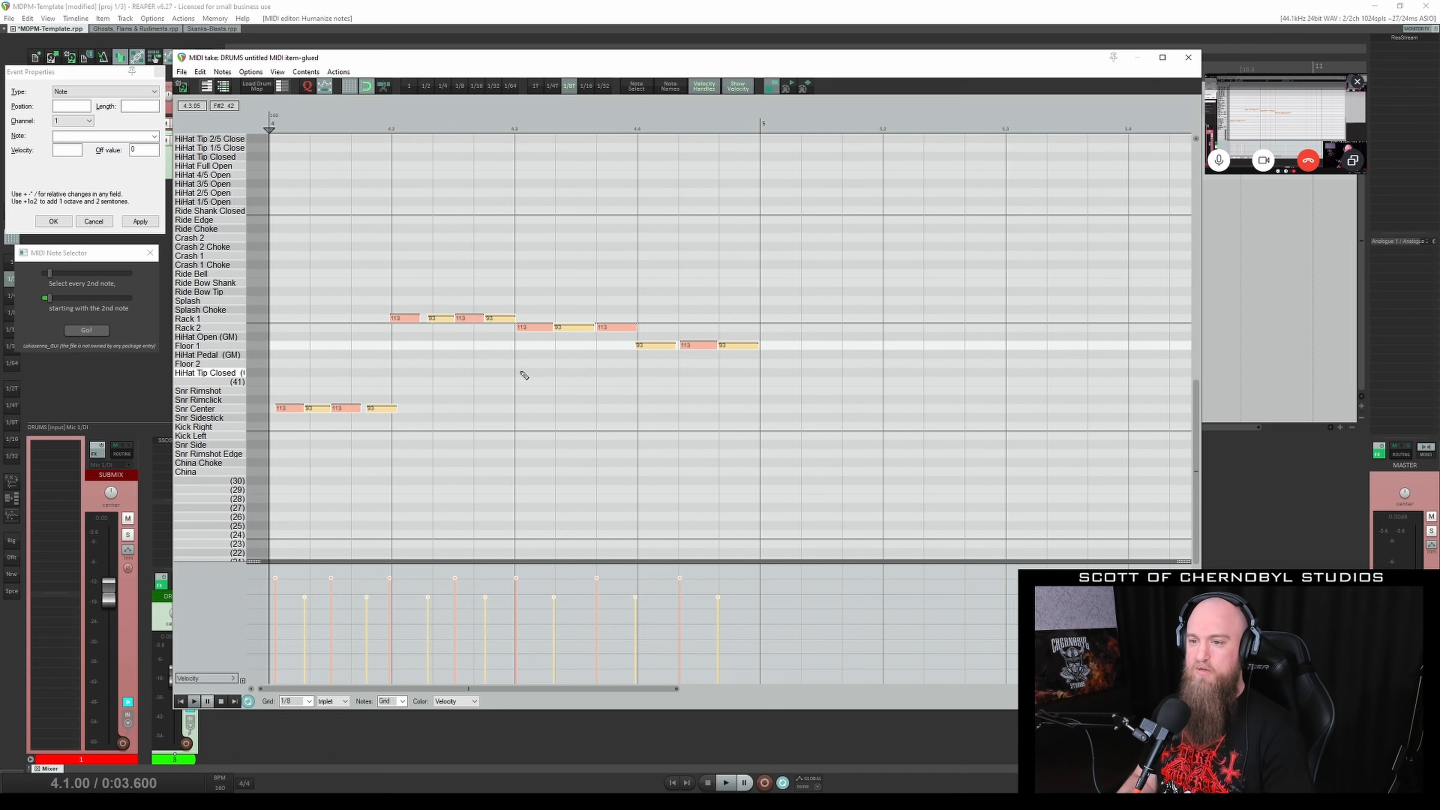
key("space")
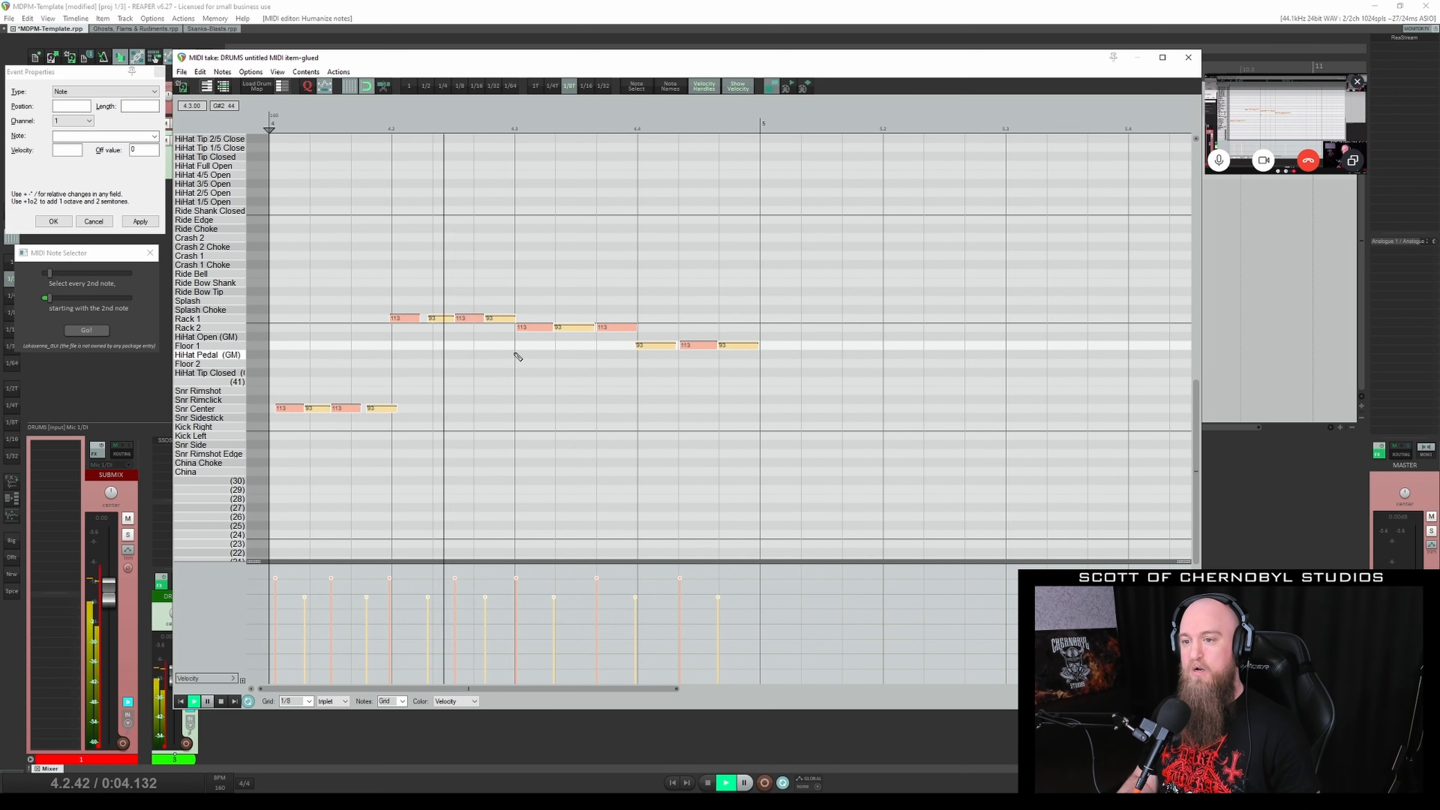
key("space")
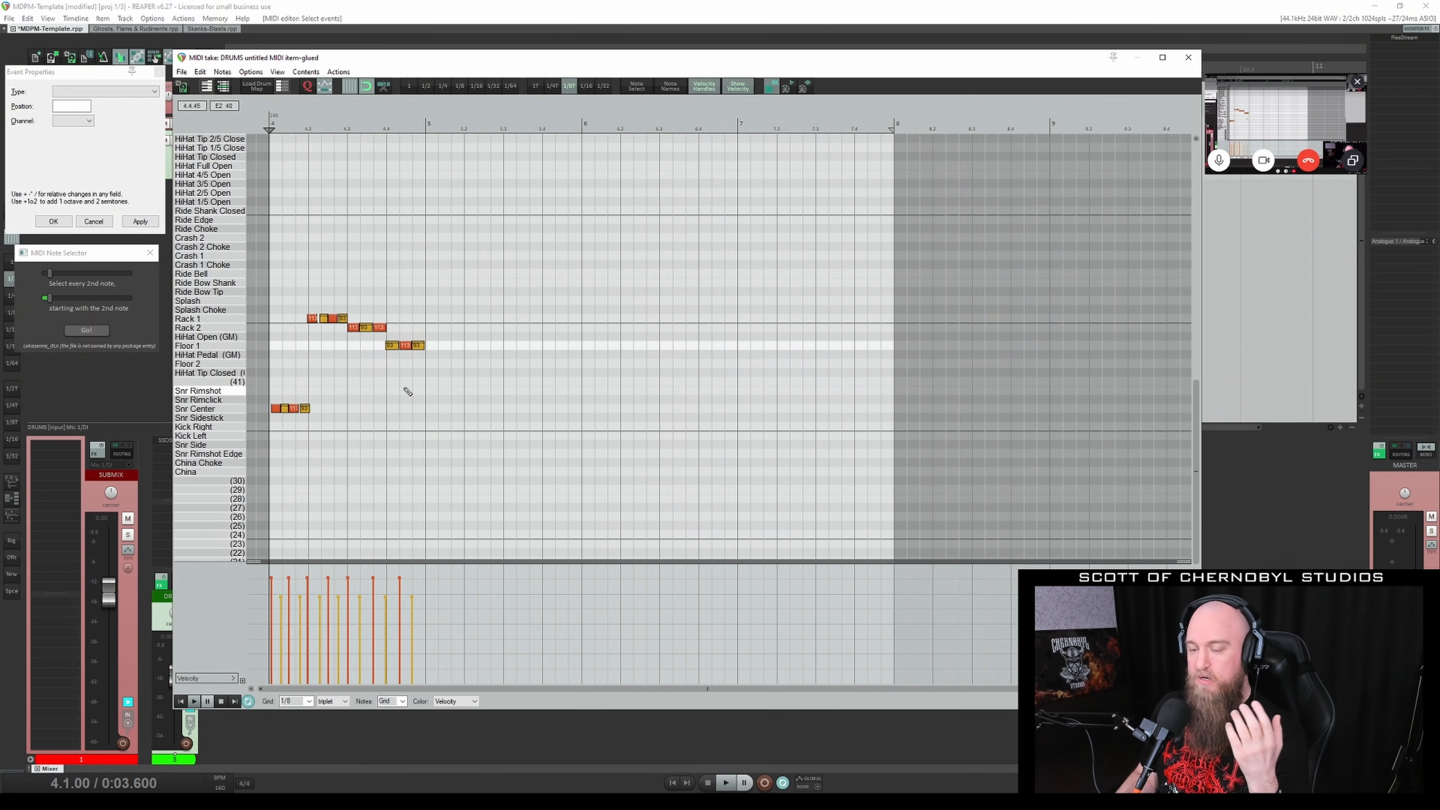
left_click_drag(504, 453, 273, 257)
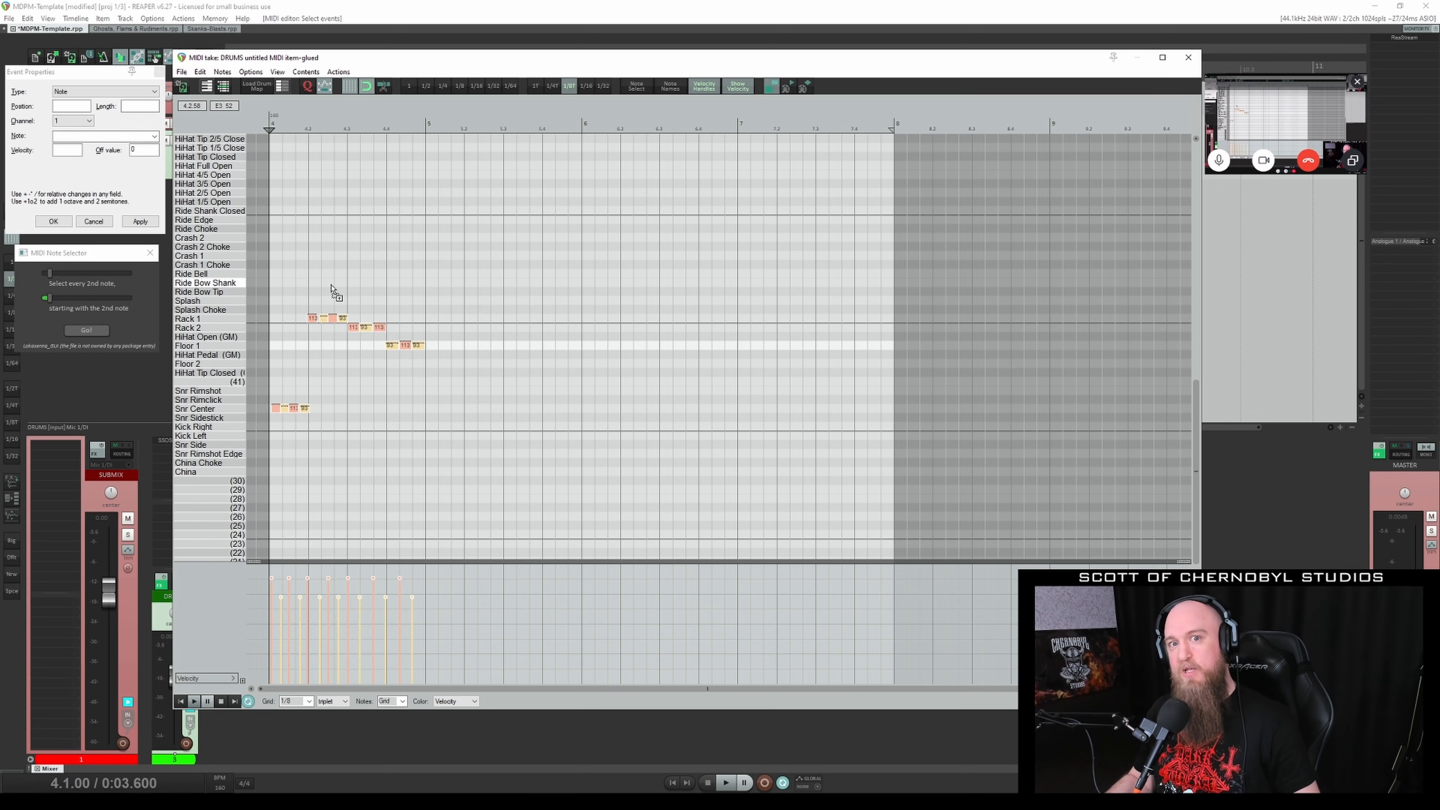
left_click(425, 124)
key("ctrl+v")
key("ctrl+z")
Copy the whole one-bar fill and paste it four times in succession from bar 5
left_click_drag(570, 501, 265, 198)
key("ctrl+c")
key("ctrl+v")
key("ctrl+v")
key("ctrl+v")
key("ctrl+v")
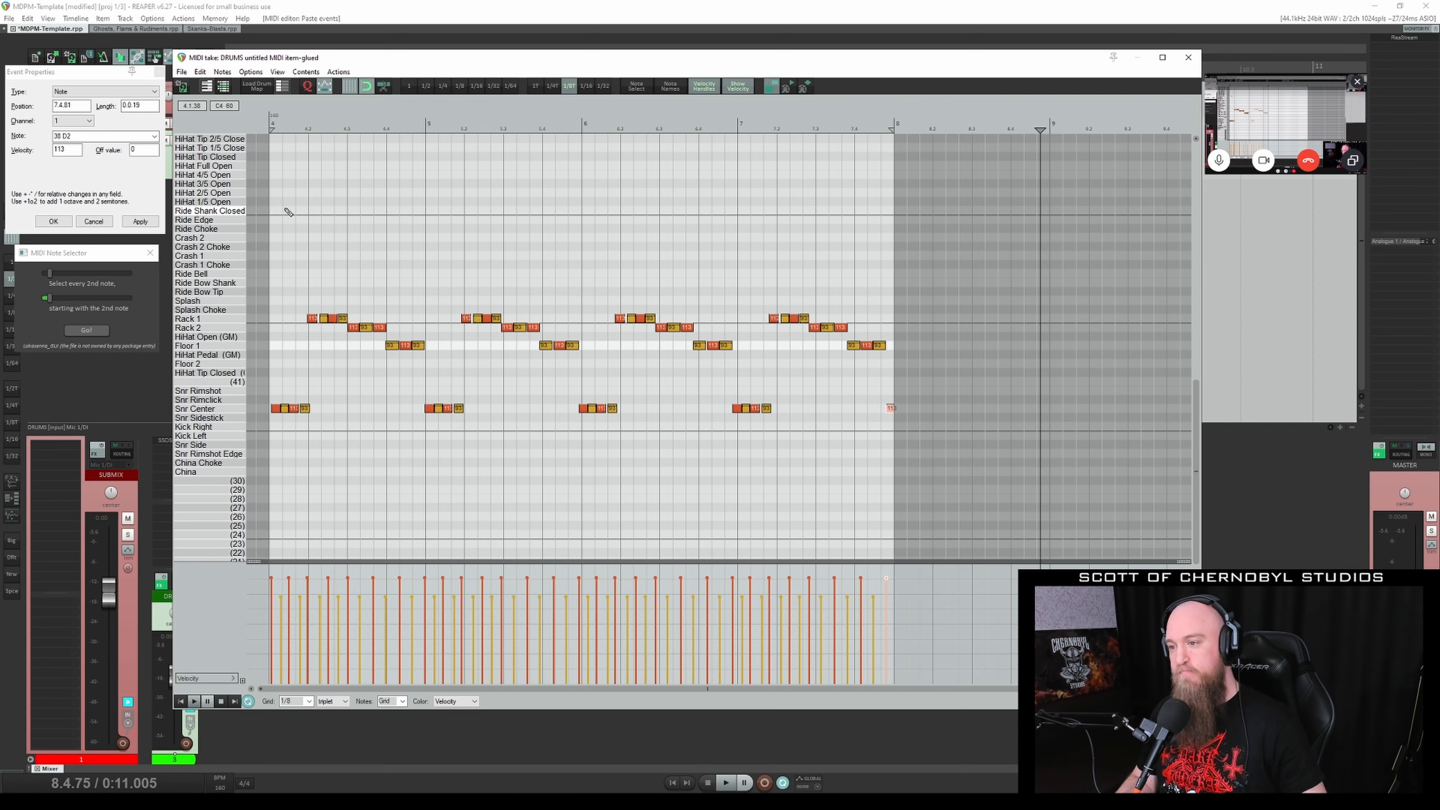
Undo the four pasted copies of the fill
key("ctrl+z")
key("ctrl+z")
key("ctrl+z")
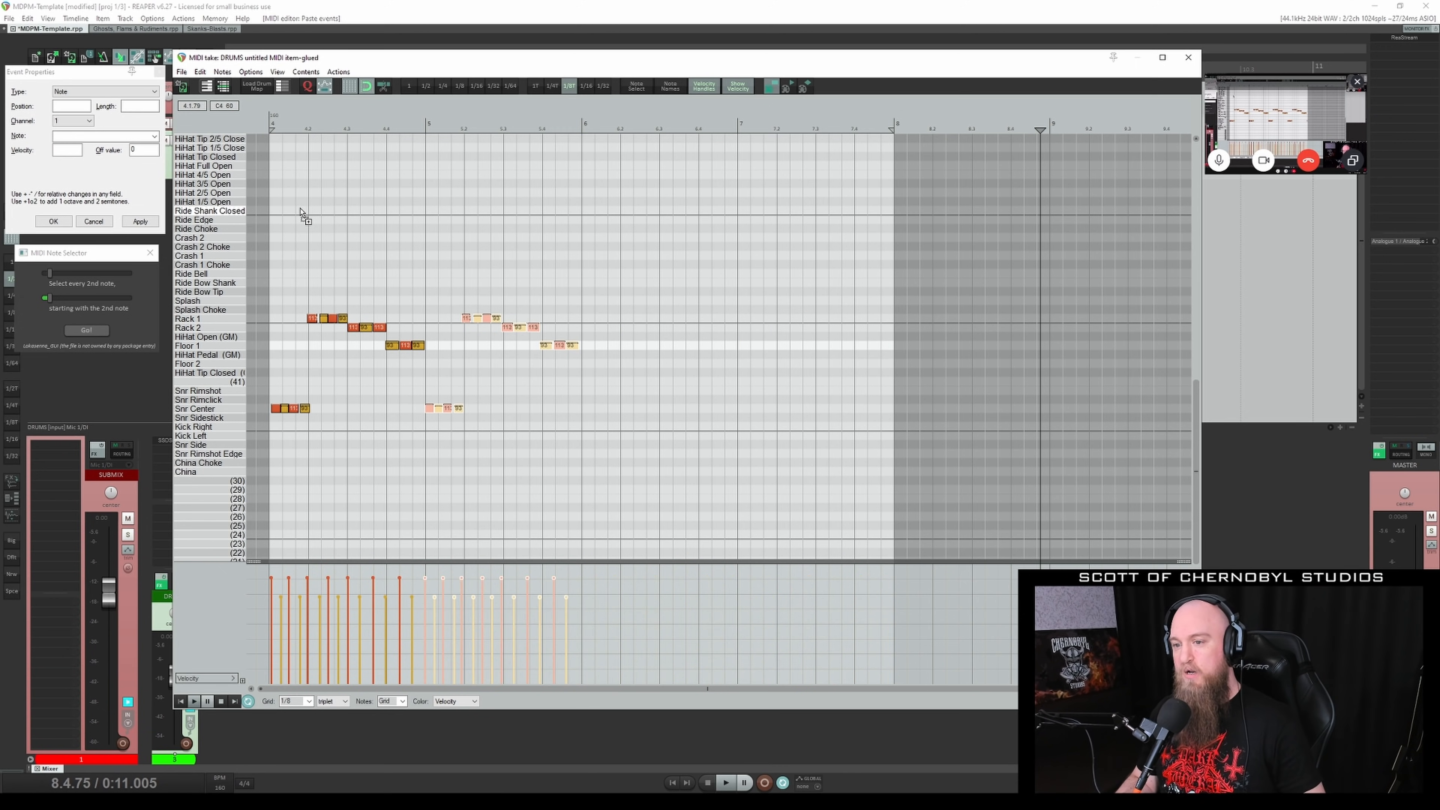
key("ctrl+z")
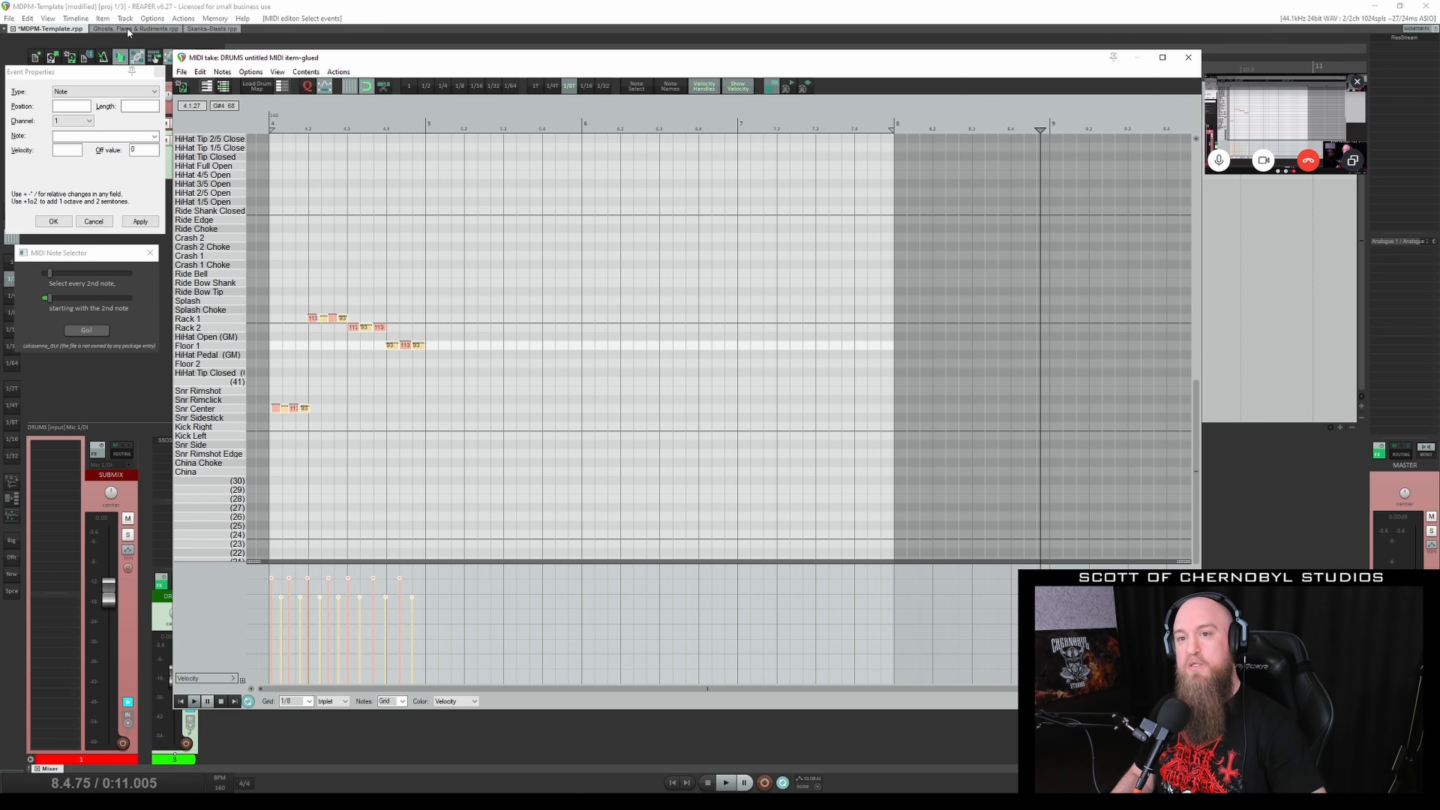
Close the Event Properties and MIDI Note Selector windows, and look through the drum patterns in the Ghosts, Flams & Rudiments project
left_click(160, 72)
left_click(150, 253)
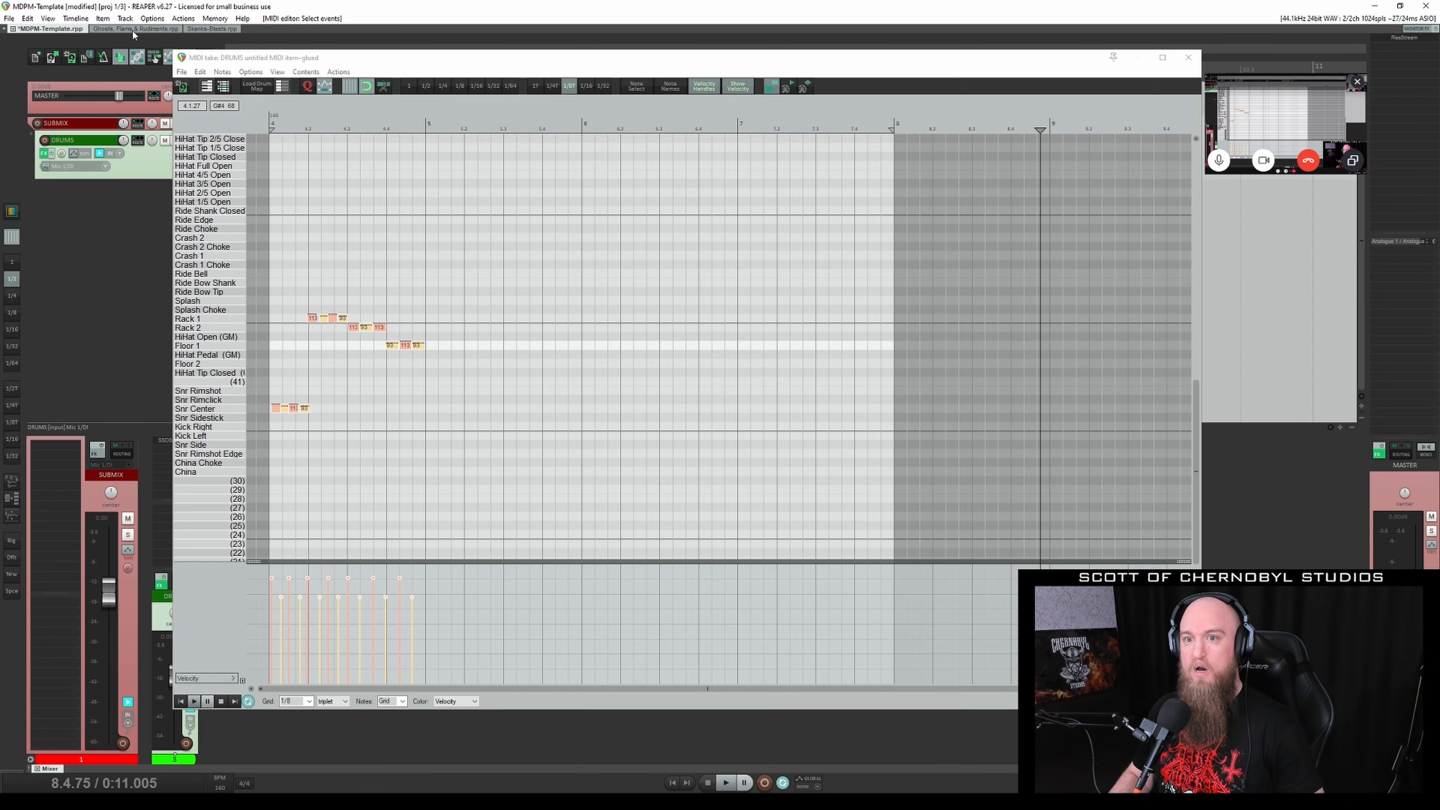
left_click(132, 29)
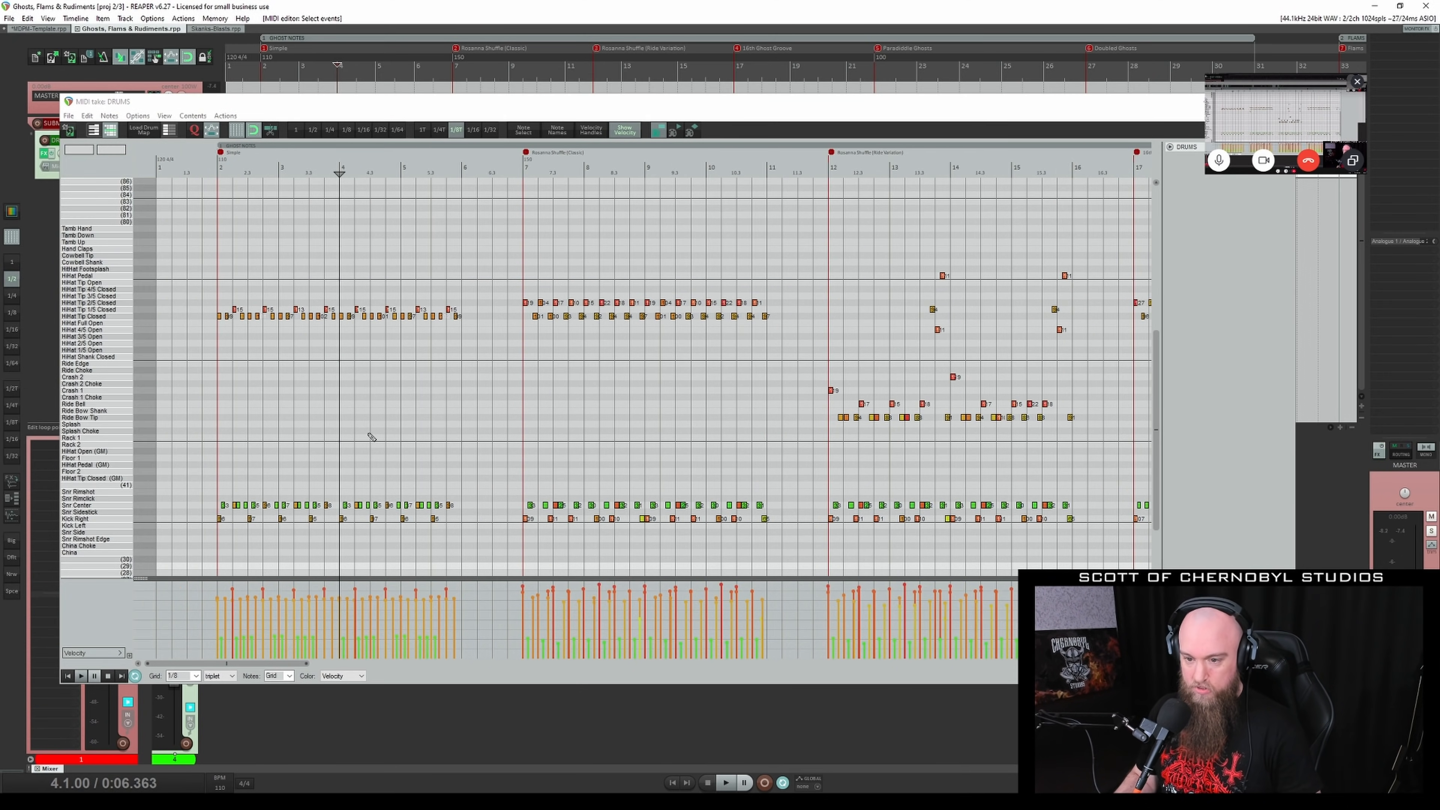
left_click_drag(247, 663, 1057, 658)
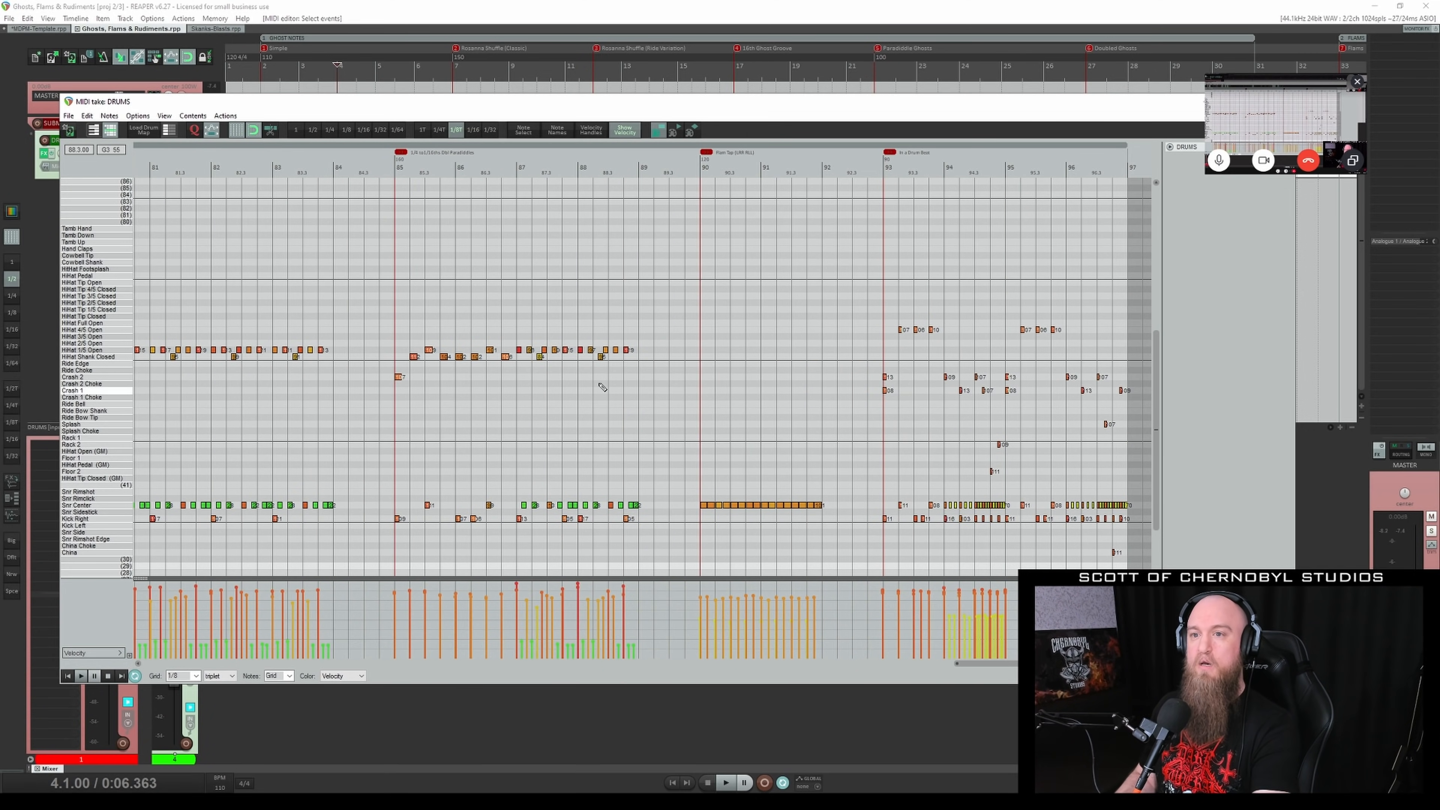
Switch to the Skanks-Blasts project and look through its skank and blast beat patterns, returning to the beginning
left_click(219, 31)
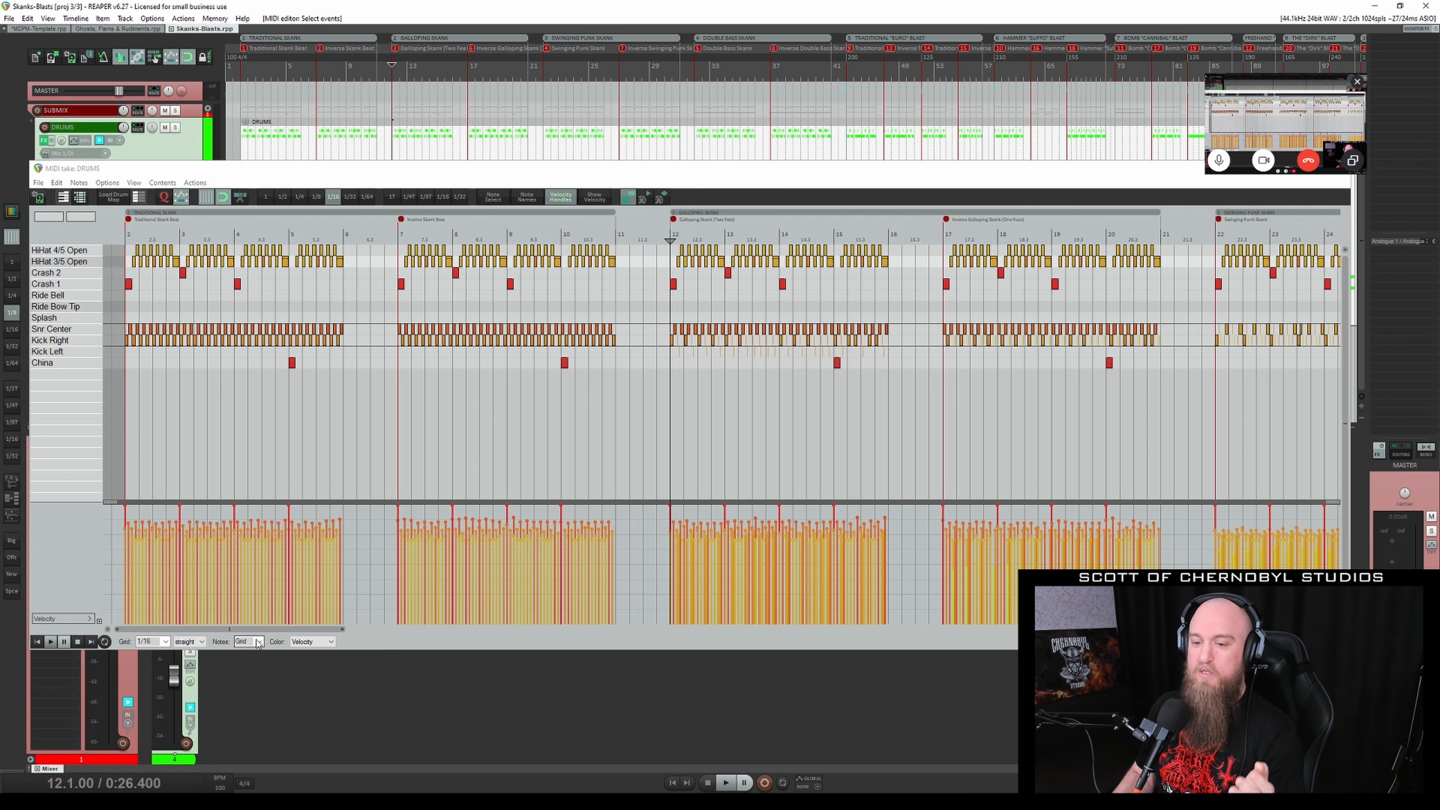
left_click_drag(261, 629, 678, 653)
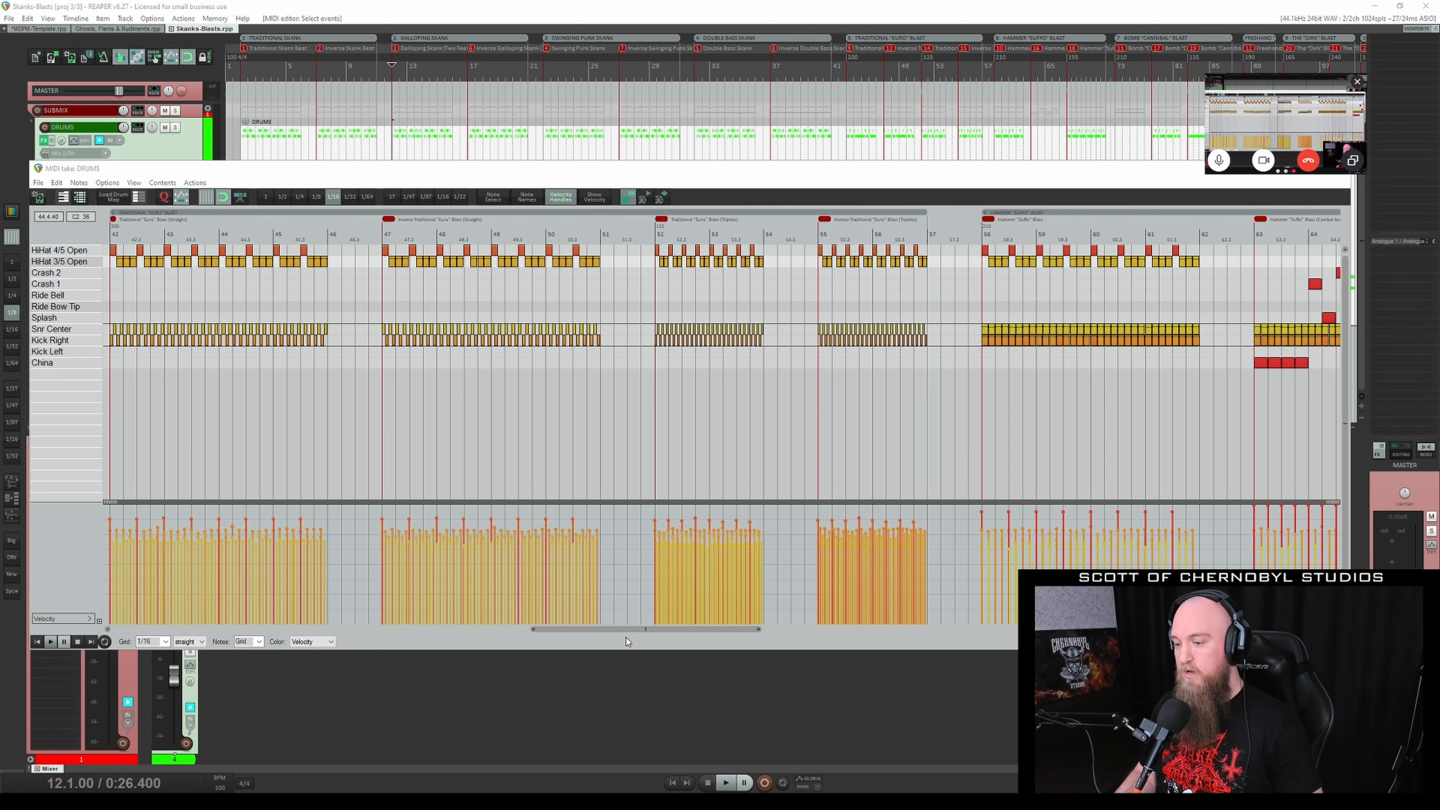
left_click_drag(626, 637, 200, 646)
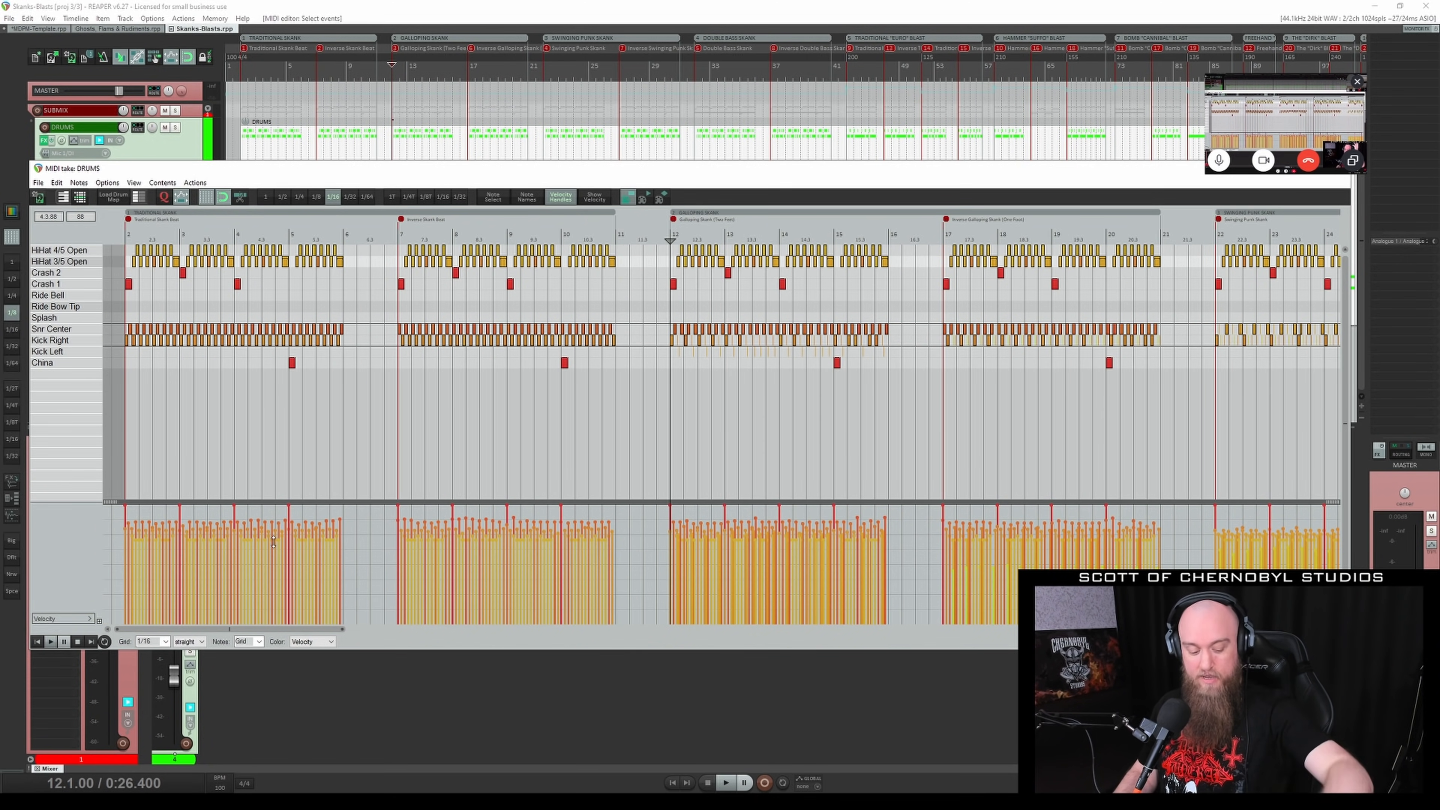